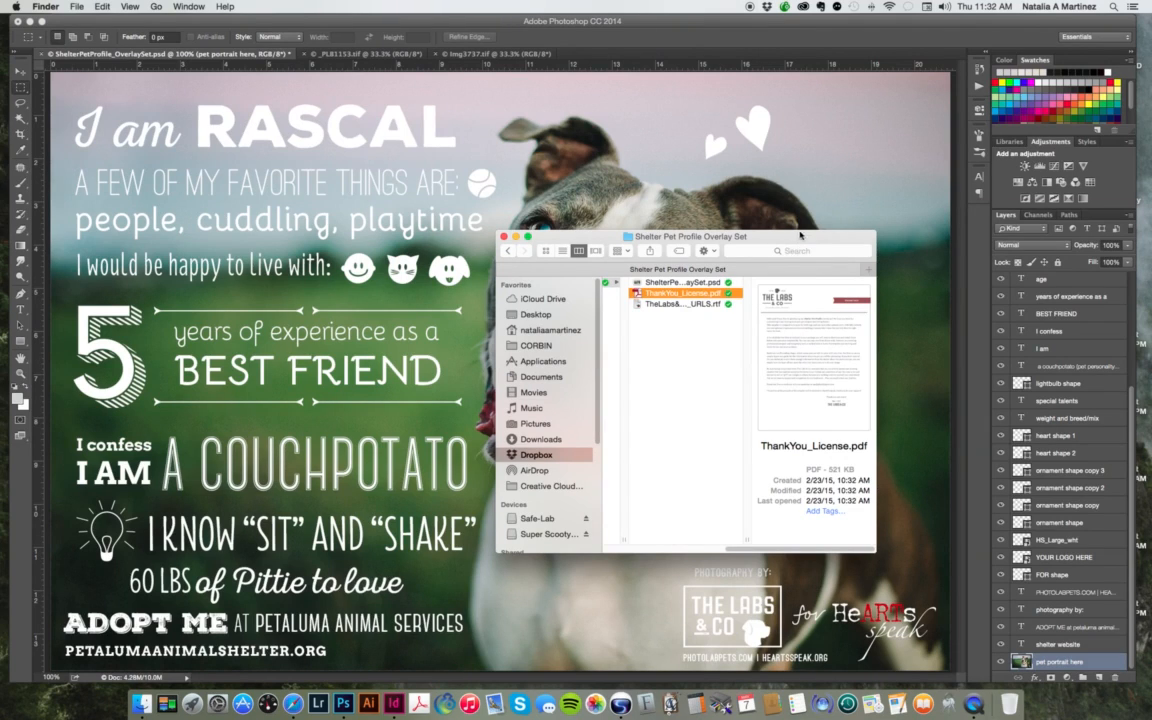
Step: Preview the ShelterPetProfile_OverlaySet.psd file in the Shelter Pet Profile Overlay Set folder
drag(786, 238, 613, 261)
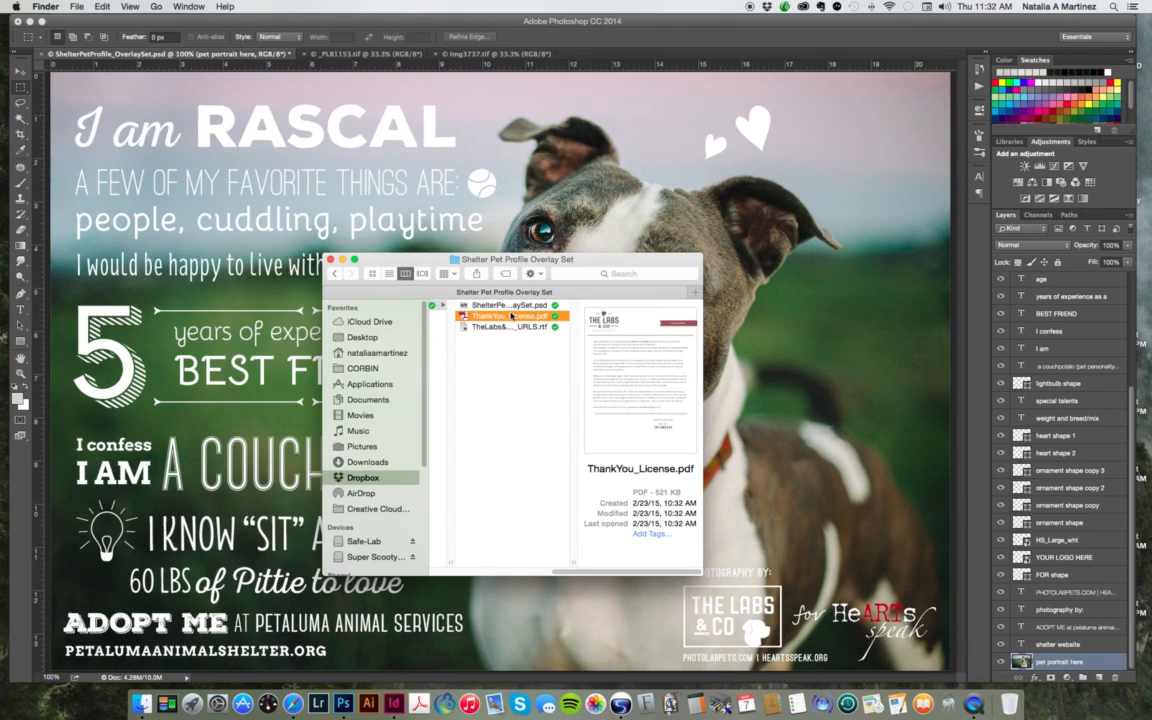
click(499, 372)
click(587, 304)
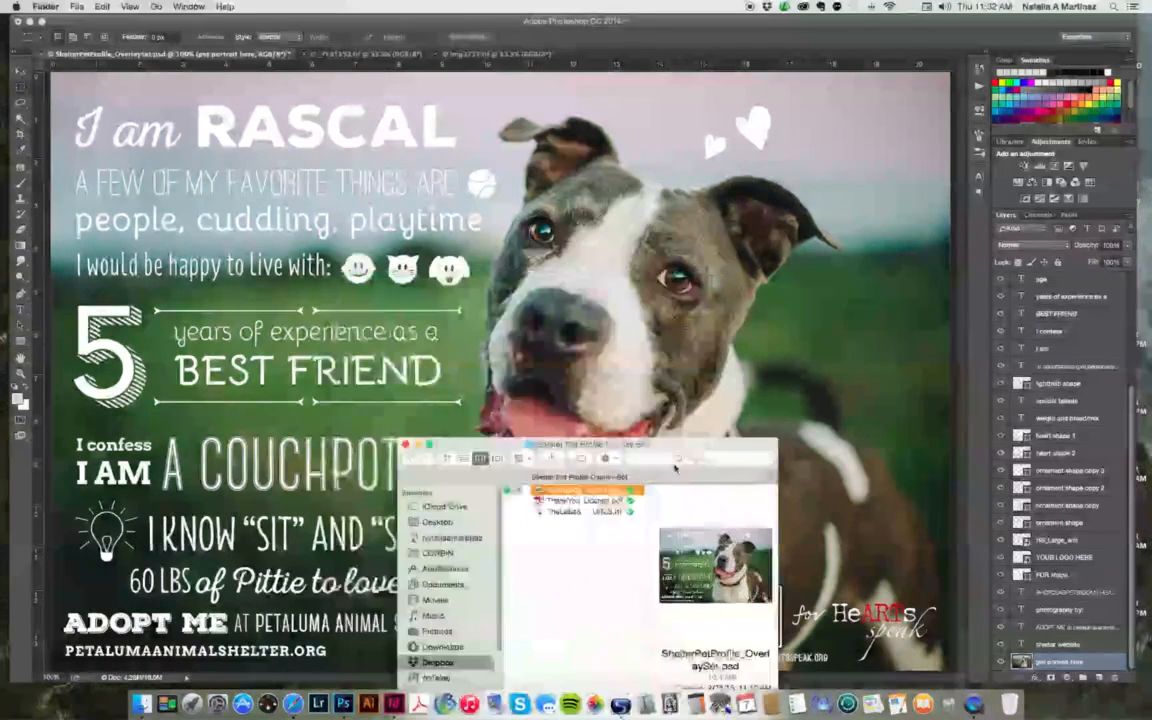
drag(594, 260, 570, 235)
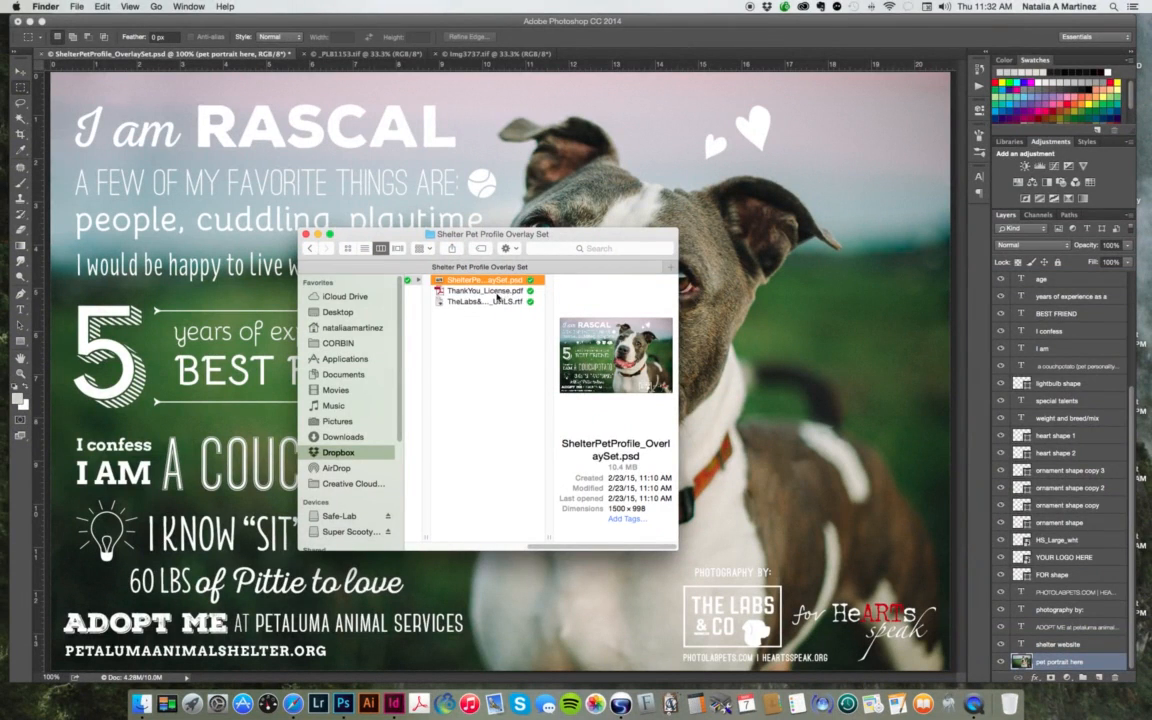
Step: Preview ThankYou_License.pdf and look through its thank-you letter and both licensing agreement pages, then close the preview
click(500, 291)
key(space)
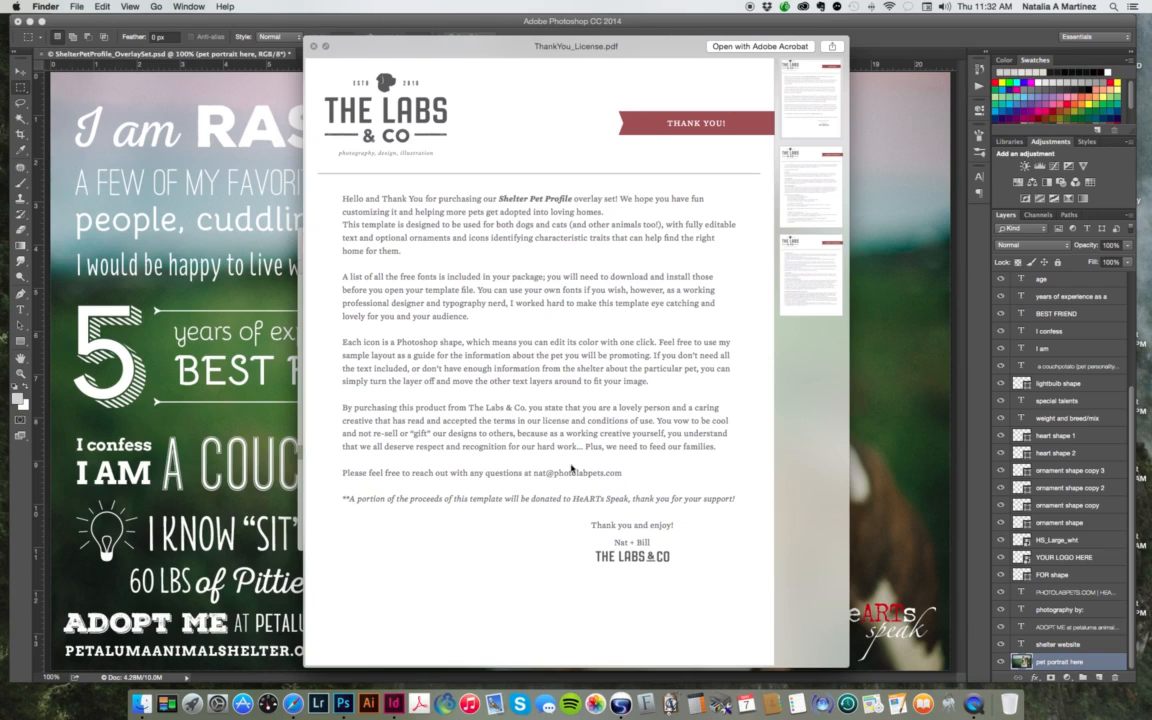
click(821, 189)
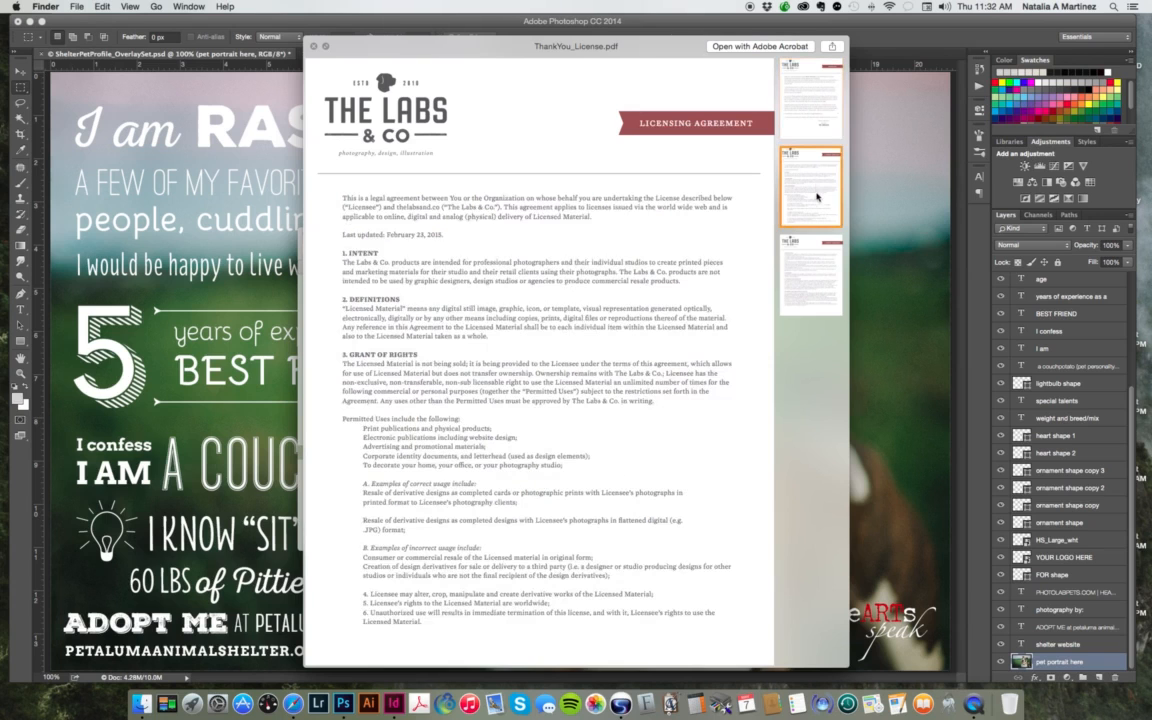
click(814, 262)
click(808, 196)
click(811, 280)
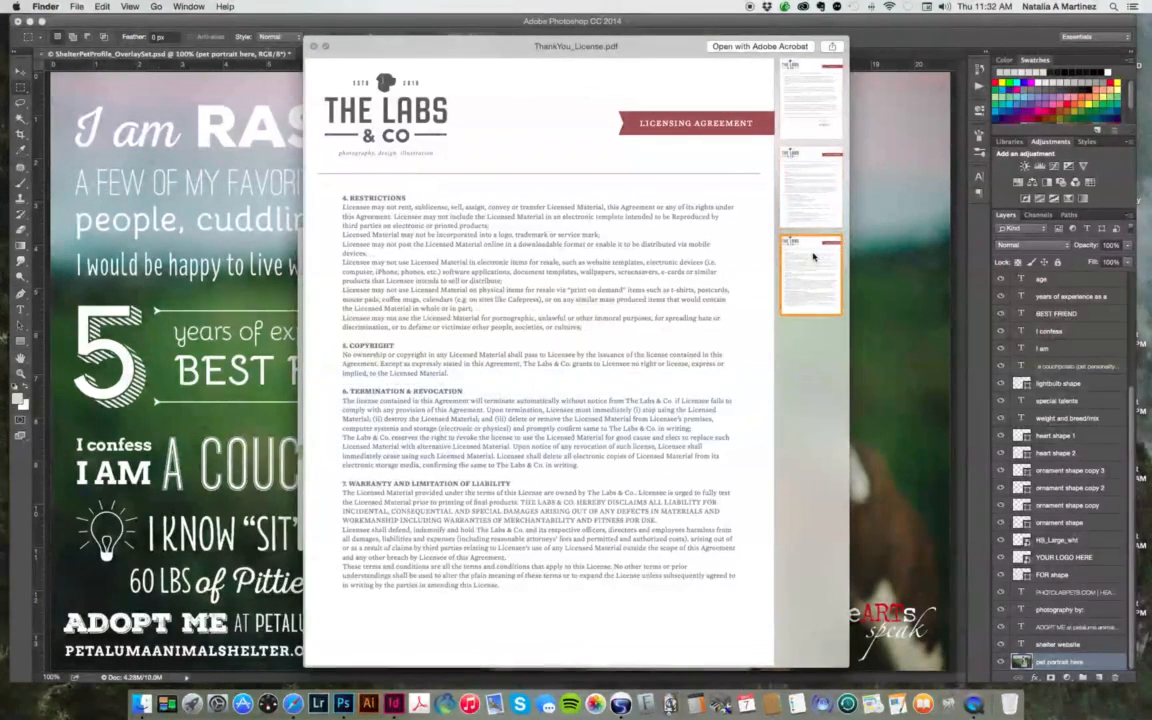
click(816, 186)
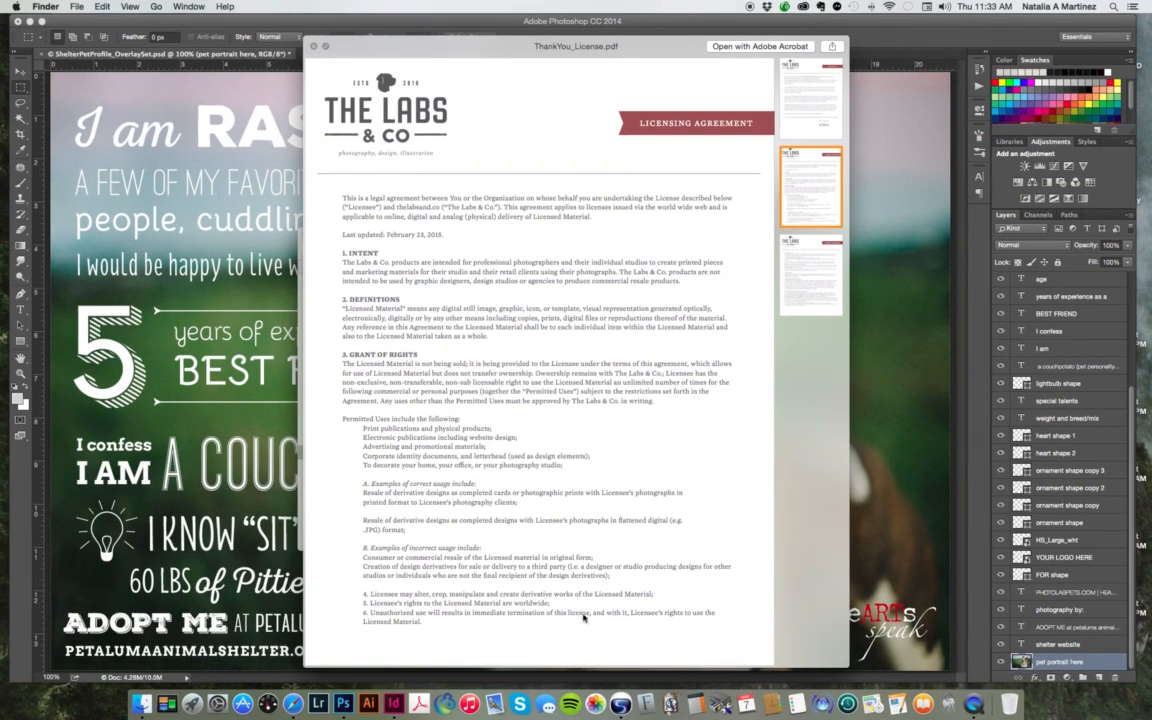
click(811, 298)
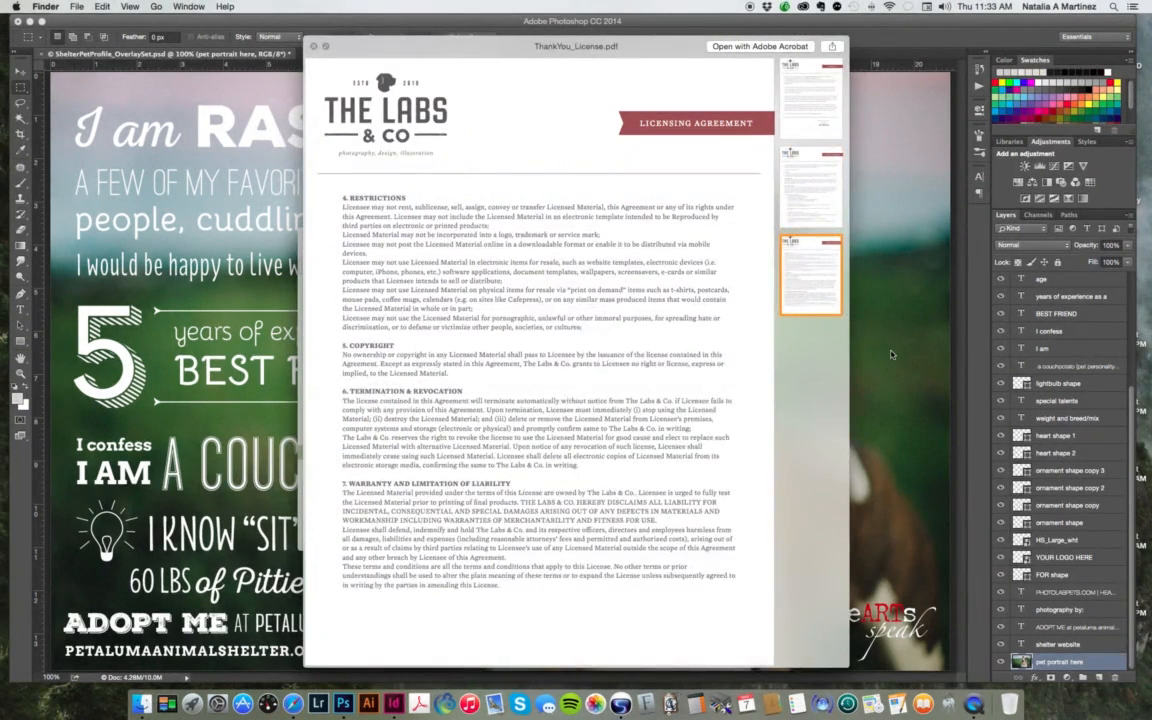
key(space)
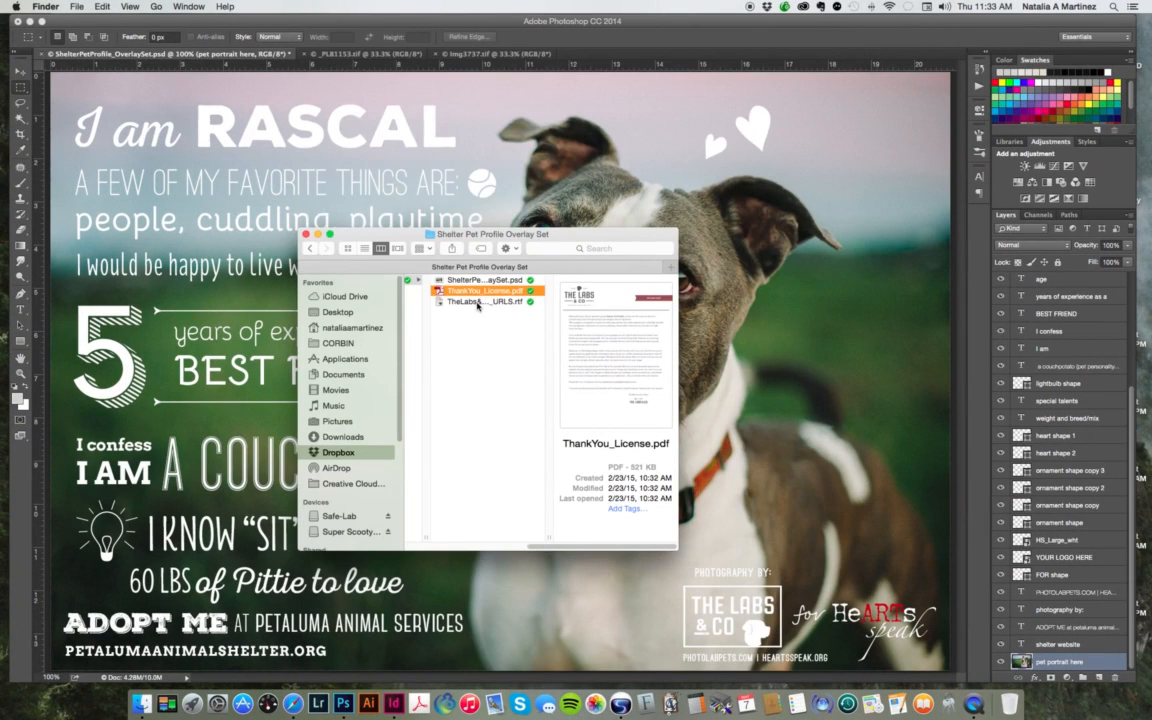
Step: Preview TheLabs&Co_font_URLS.rtf to read the list of required free fonts, then close the preview
click(477, 302)
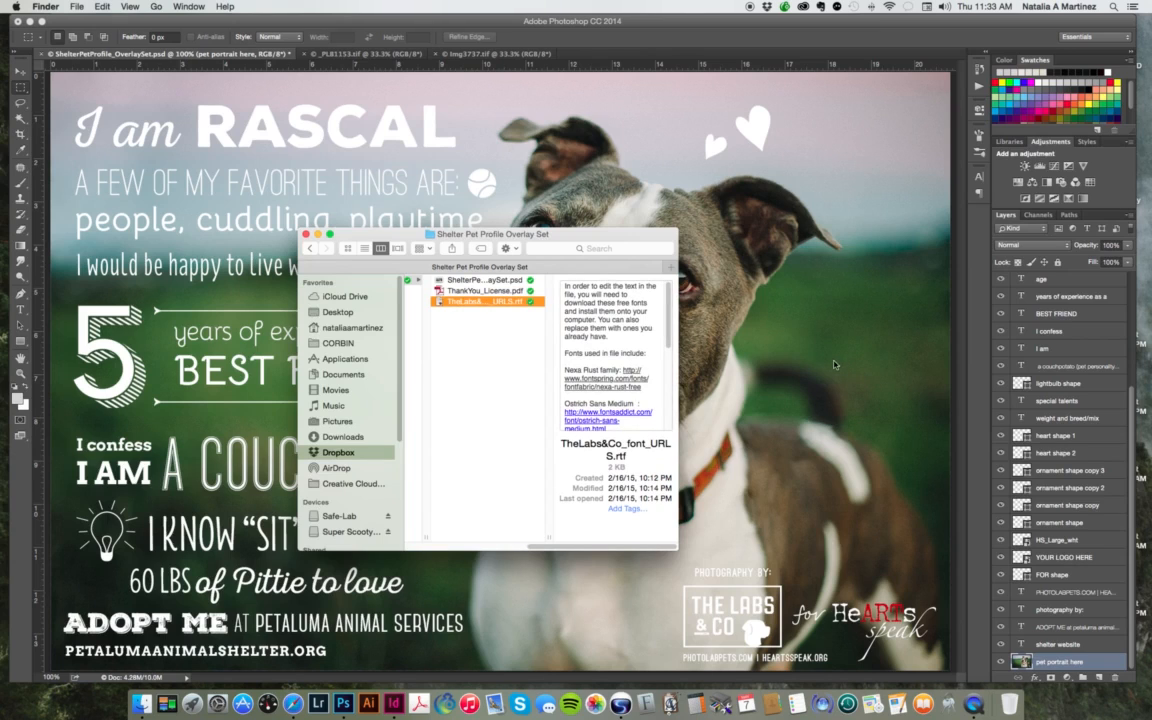
key(space)
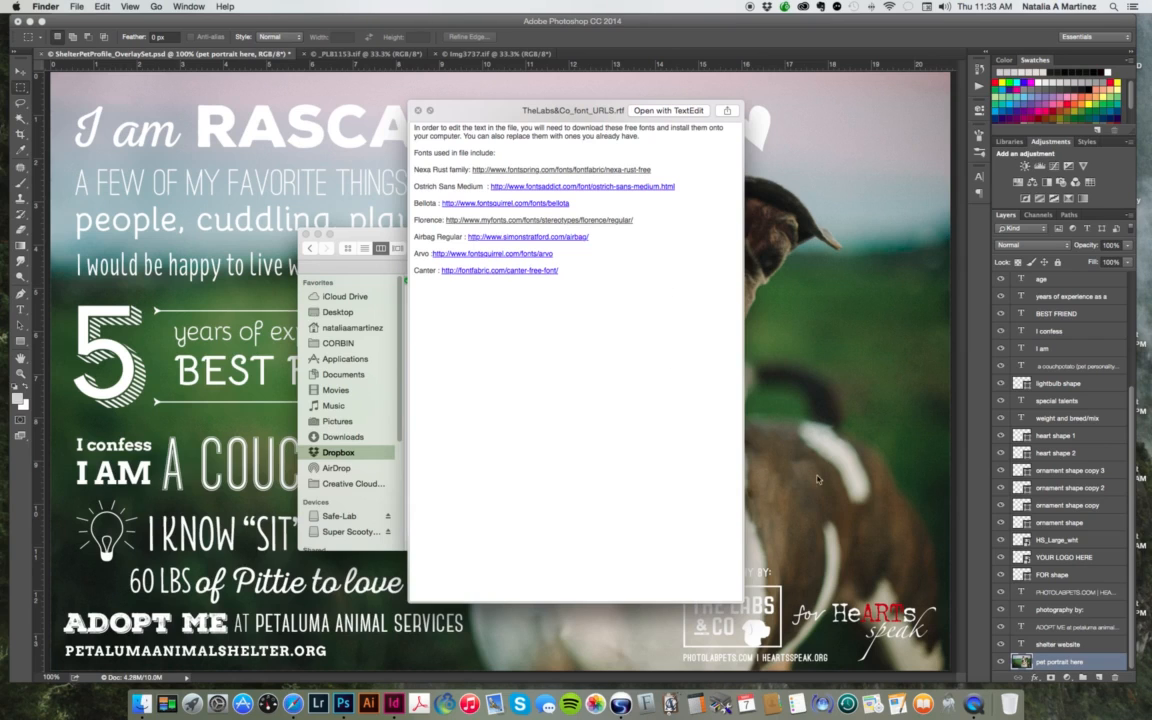
key(space)
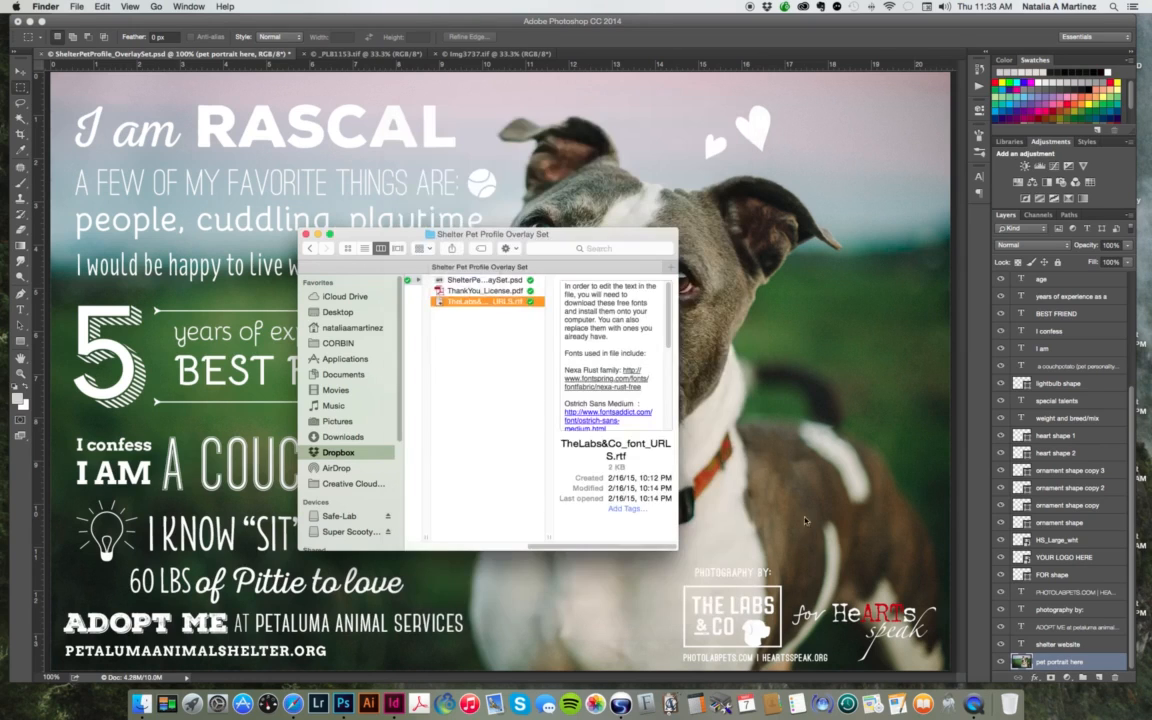
drag(570, 238, 570, 273)
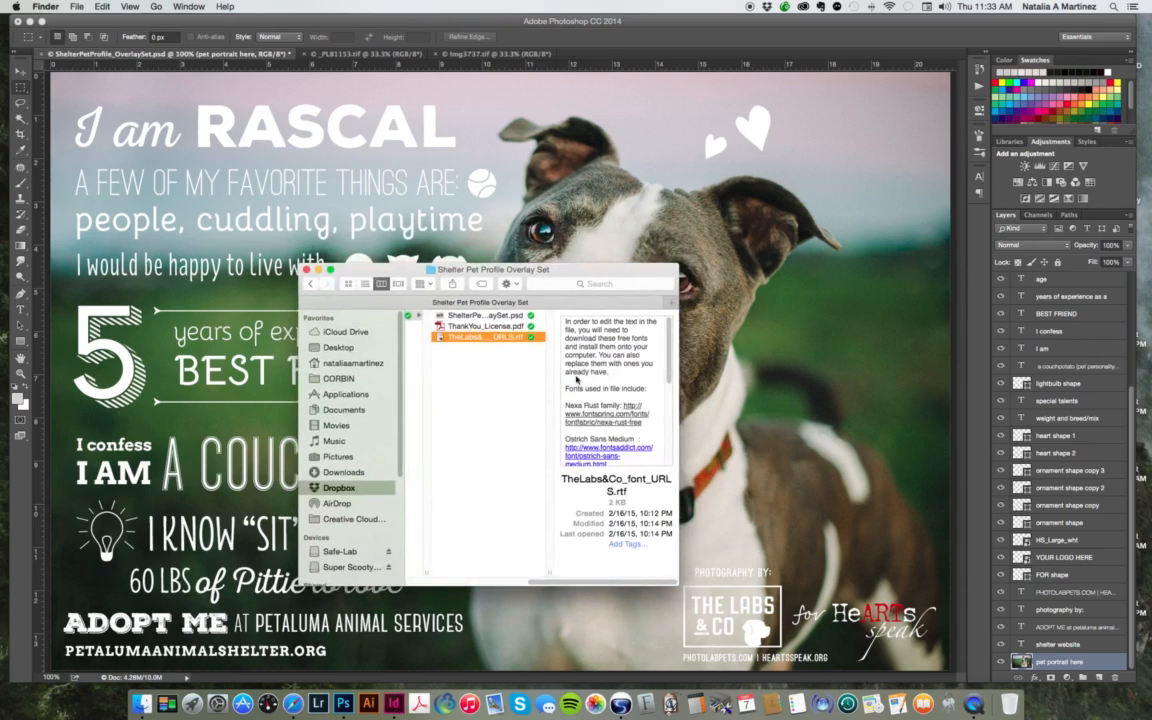
Step: Switch to Photoshop and briefly hide and reshow the topmost "I am" layer and the Pet's name layer
click(343, 708)
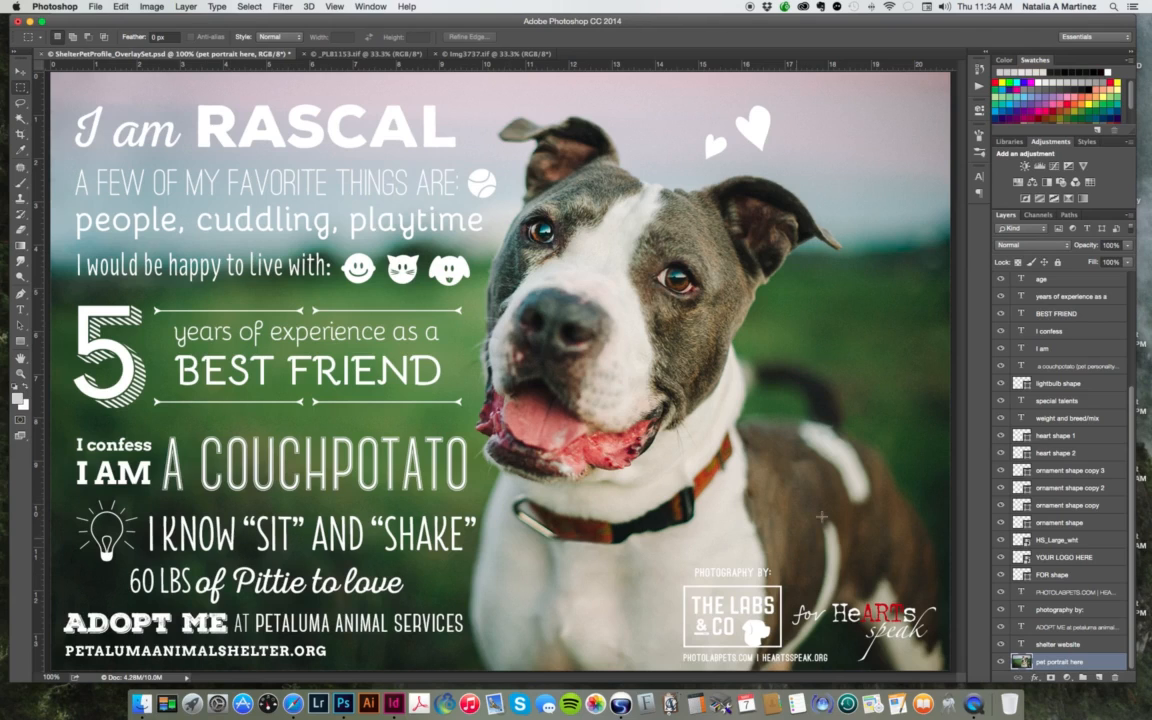
drag(1134, 405, 1137, 271)
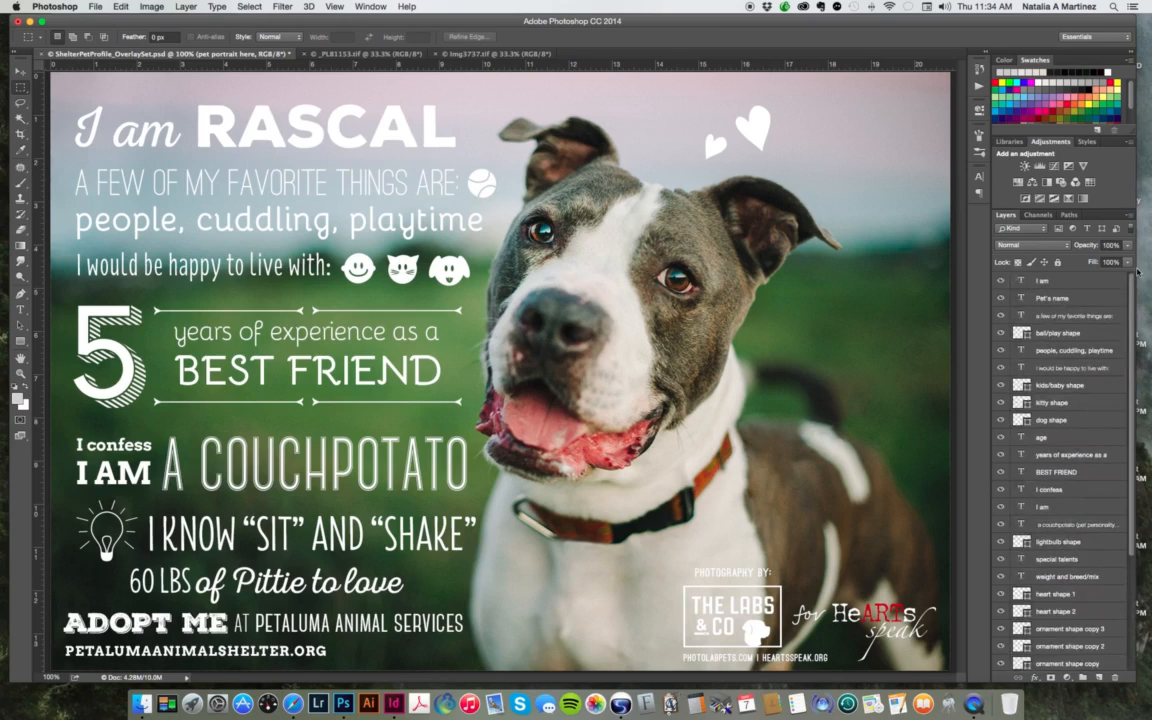
click(1001, 282)
click(1001, 282)
click(1001, 298)
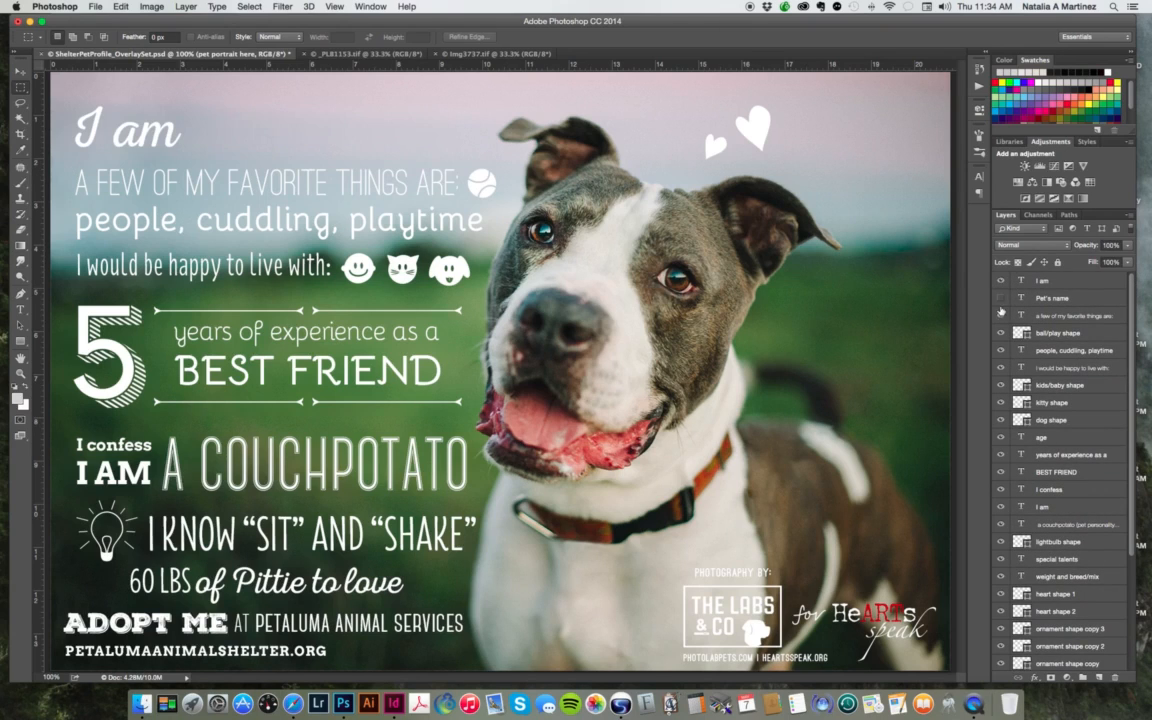
click(1001, 300)
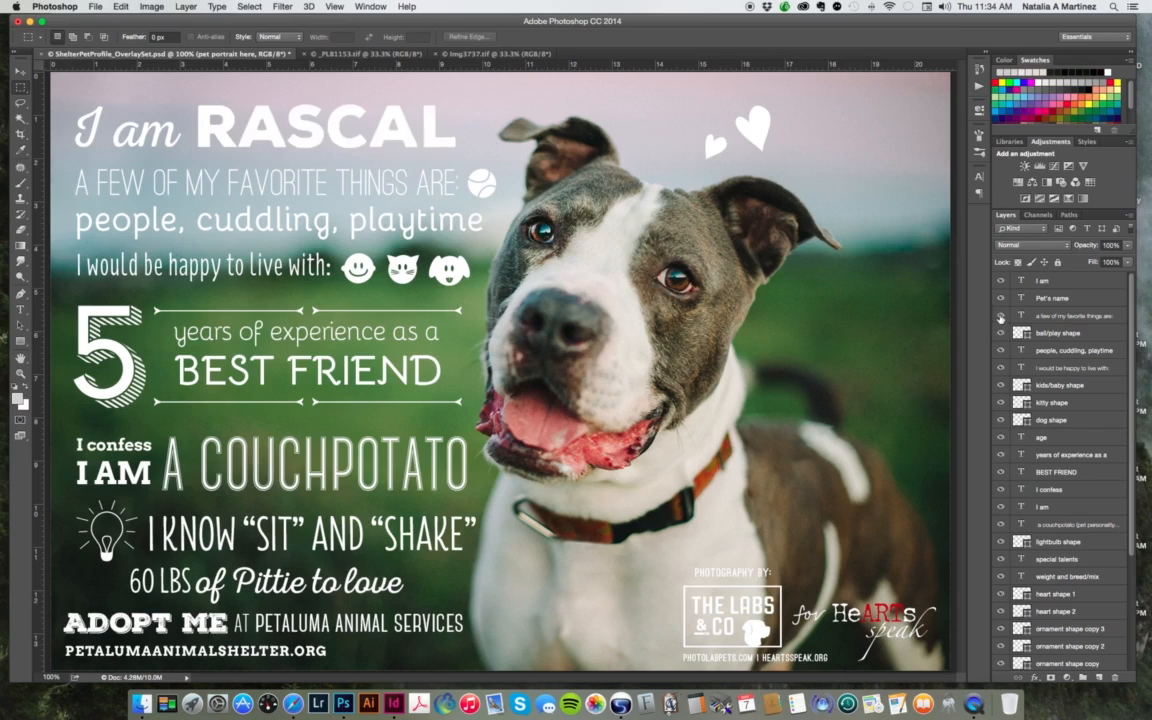
Step: Hide the "a few of my favorite things are:" and ball/play shape layers, then show both again
click(1001, 315)
click(1001, 333)
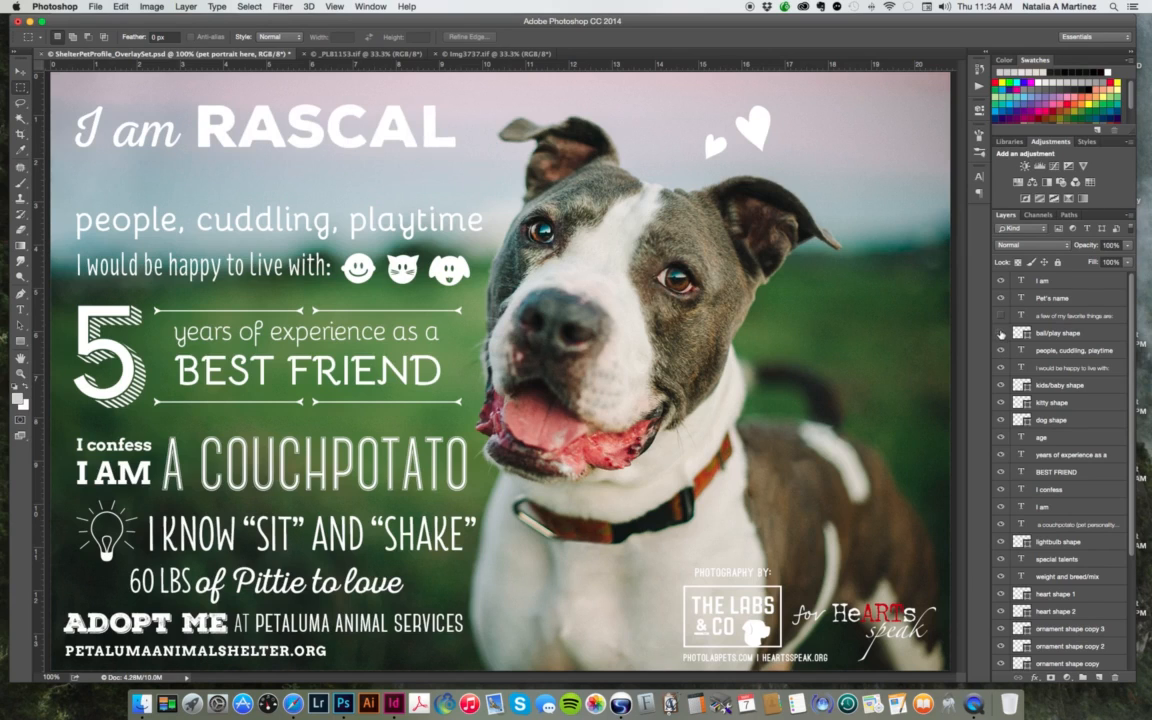
click(1001, 333)
click(1001, 316)
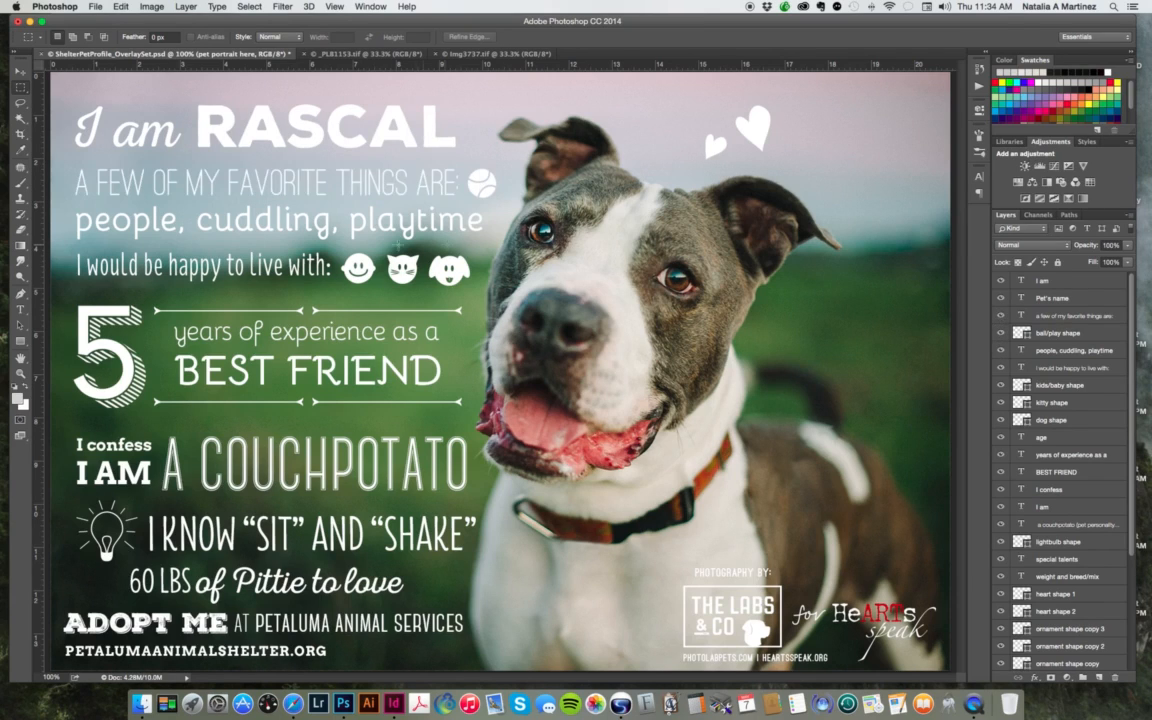
Step: Select the topmost "I am" layer, then toggle its visibility and that of the ball/play shape off and back on
click(1055, 285)
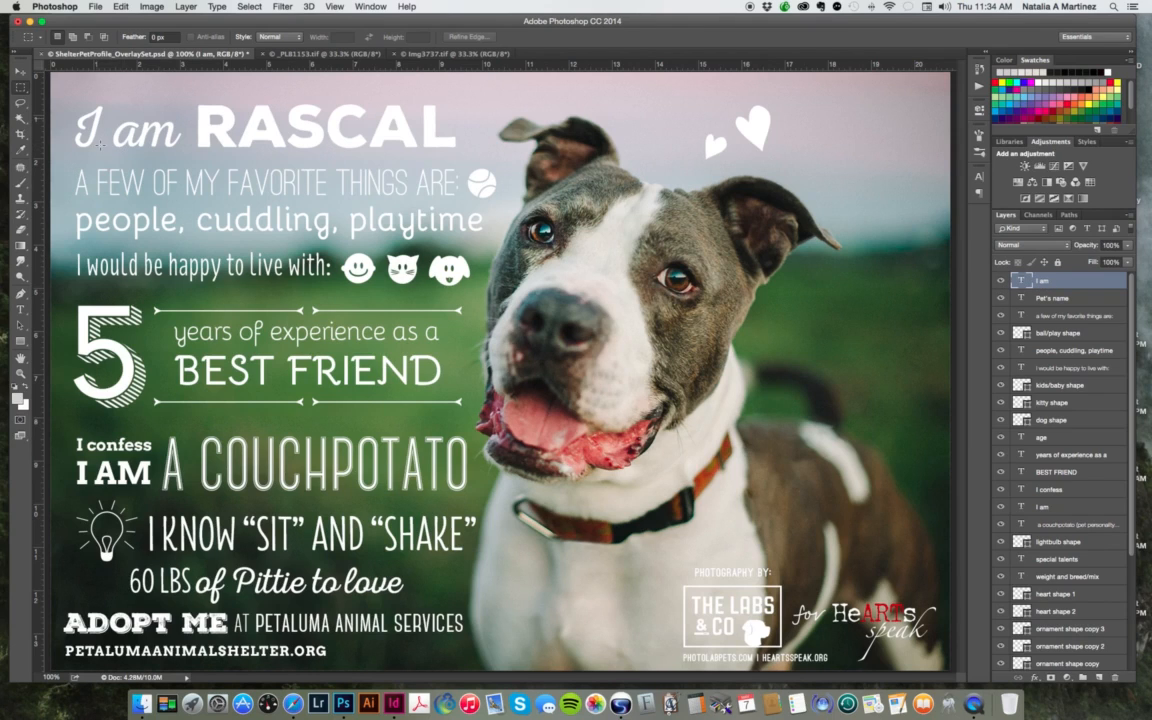
click(1001, 281)
click(1001, 281)
click(1001, 333)
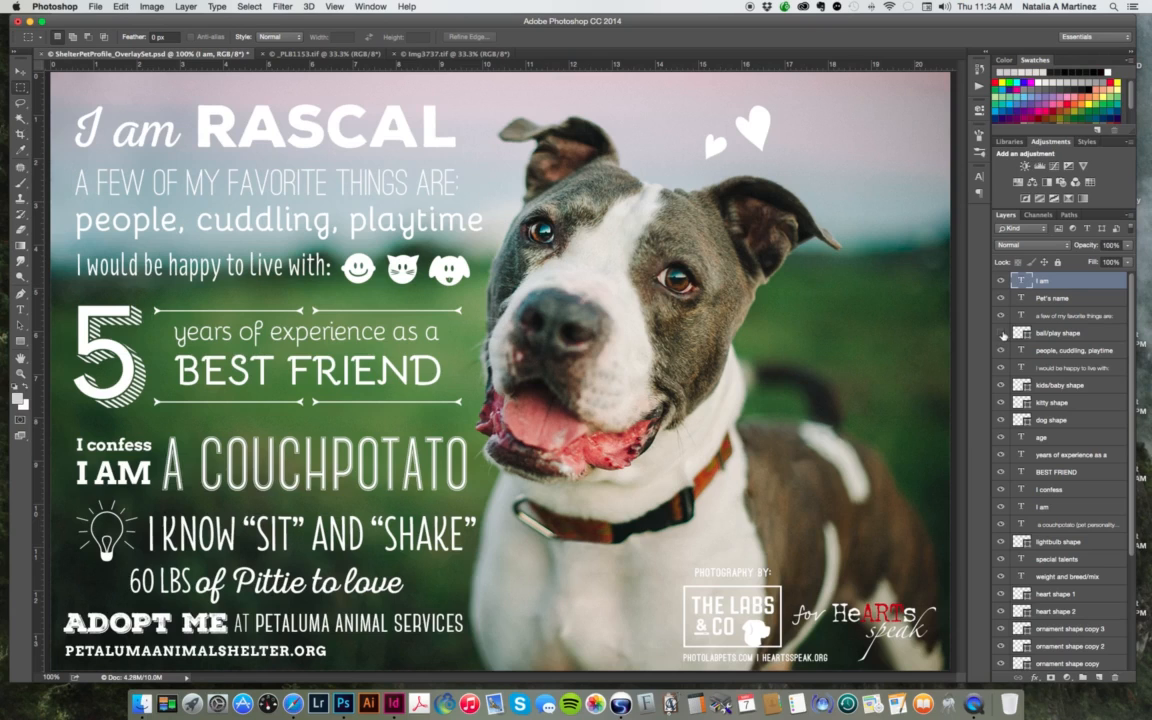
click(1001, 333)
click(1001, 333)
click(1001, 333)
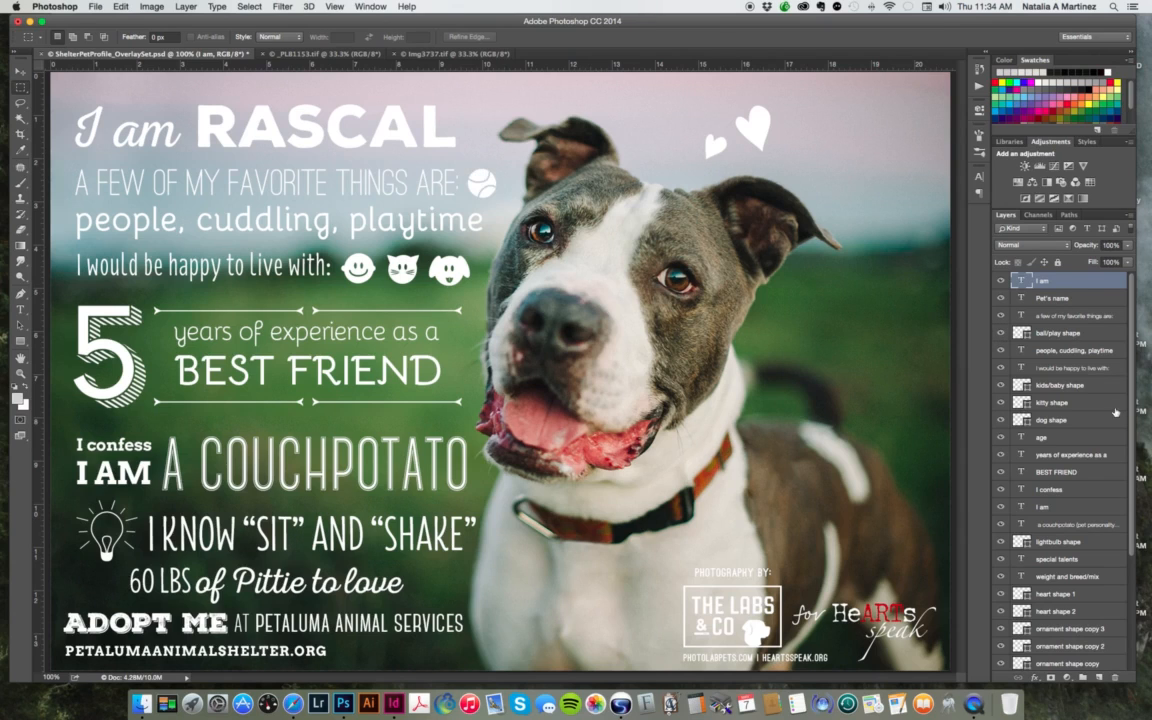
Step: Locate the pet portrait here layer, then select the shelter website layer and toggle its visibility off and on
scroll(1133, 402, down, 5)
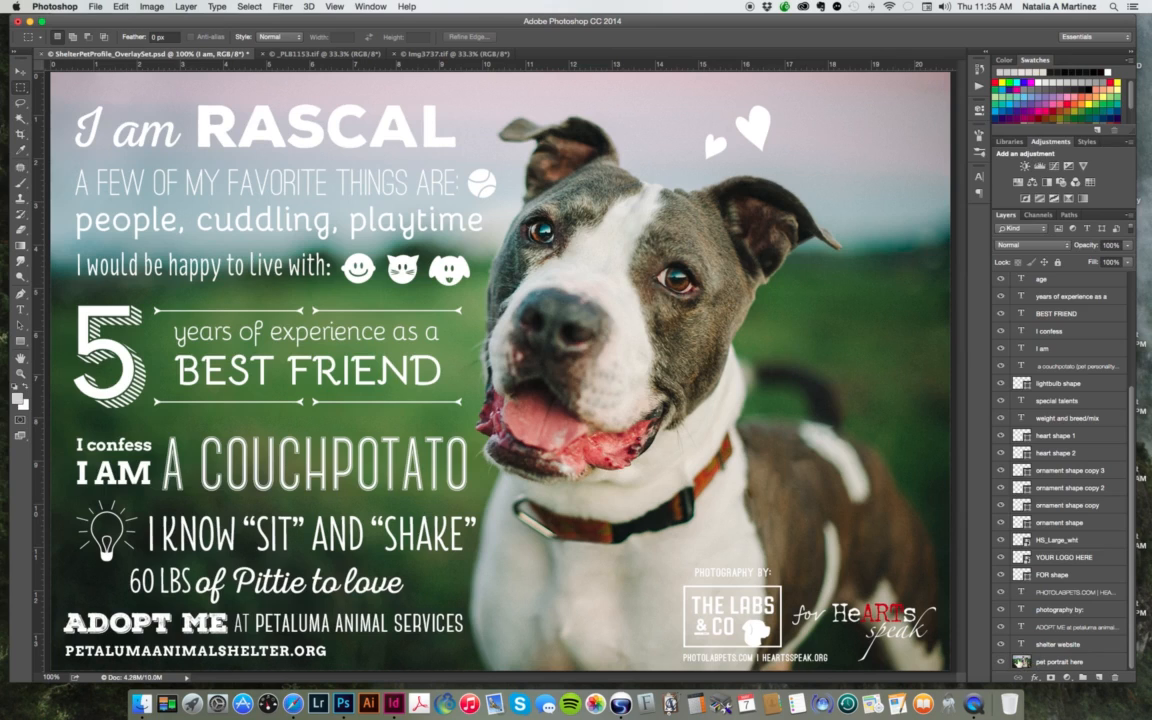
click(1047, 665)
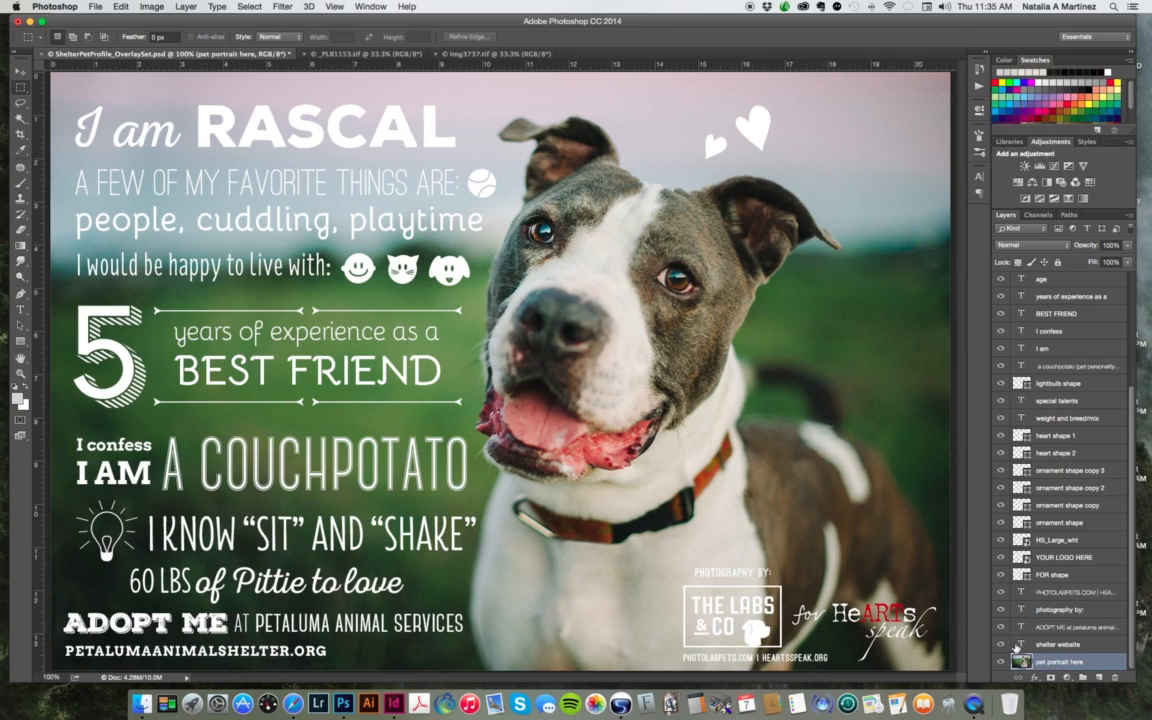
click(1038, 645)
click(1001, 645)
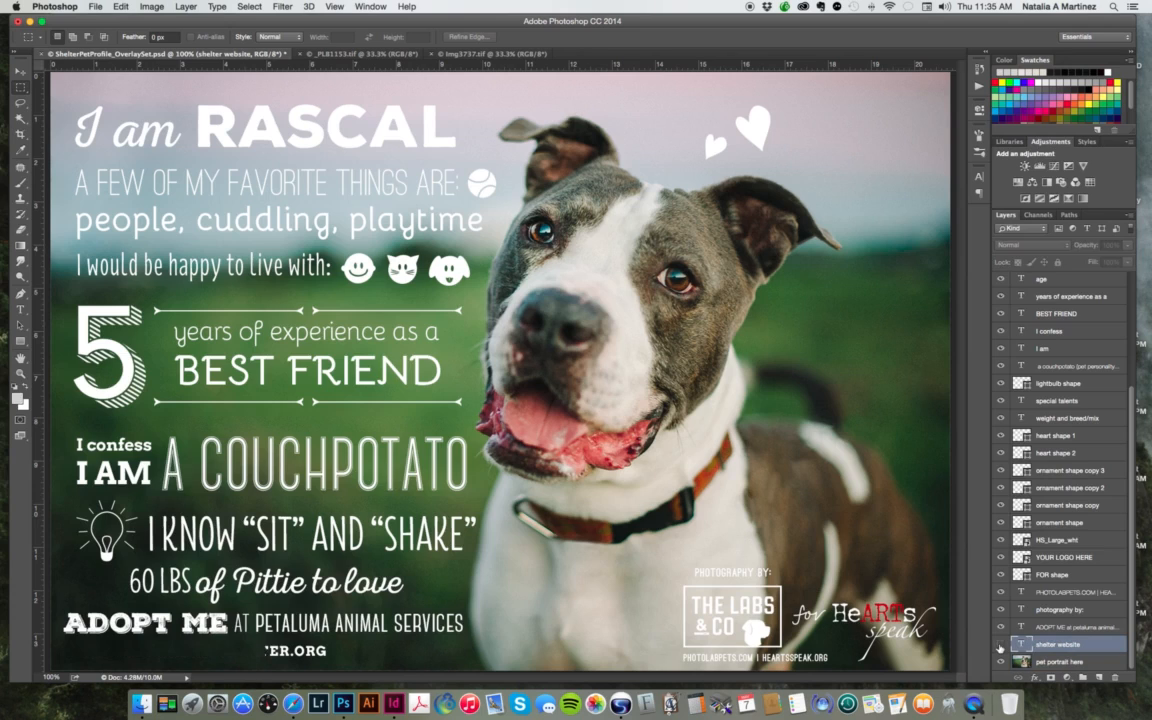
click(1001, 645)
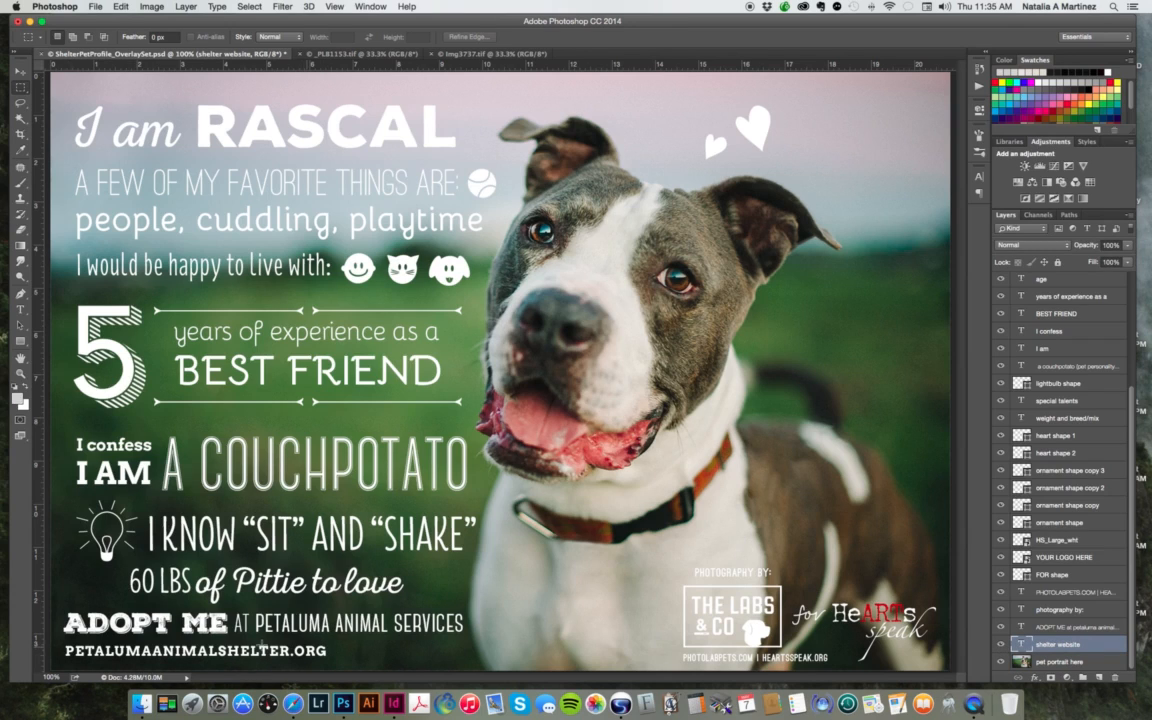
Step: Hide and reshow the "ADOPT ME at petaluma animal services" layer, then select it
click(1003, 627)
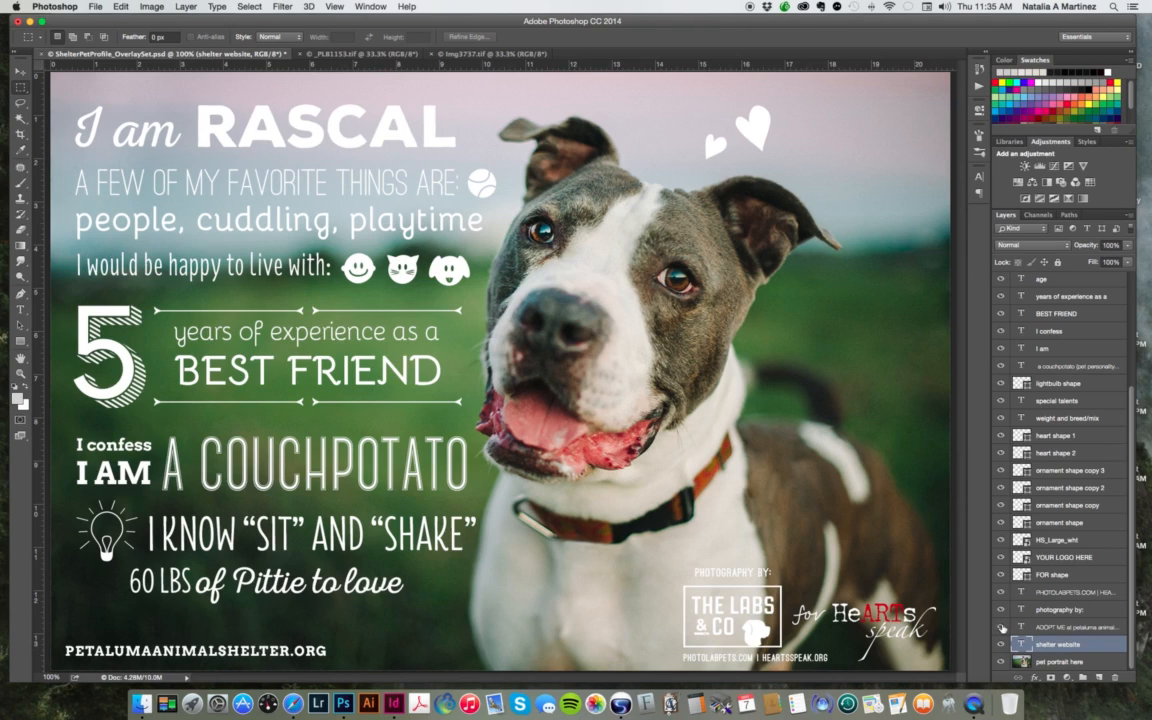
click(1003, 627)
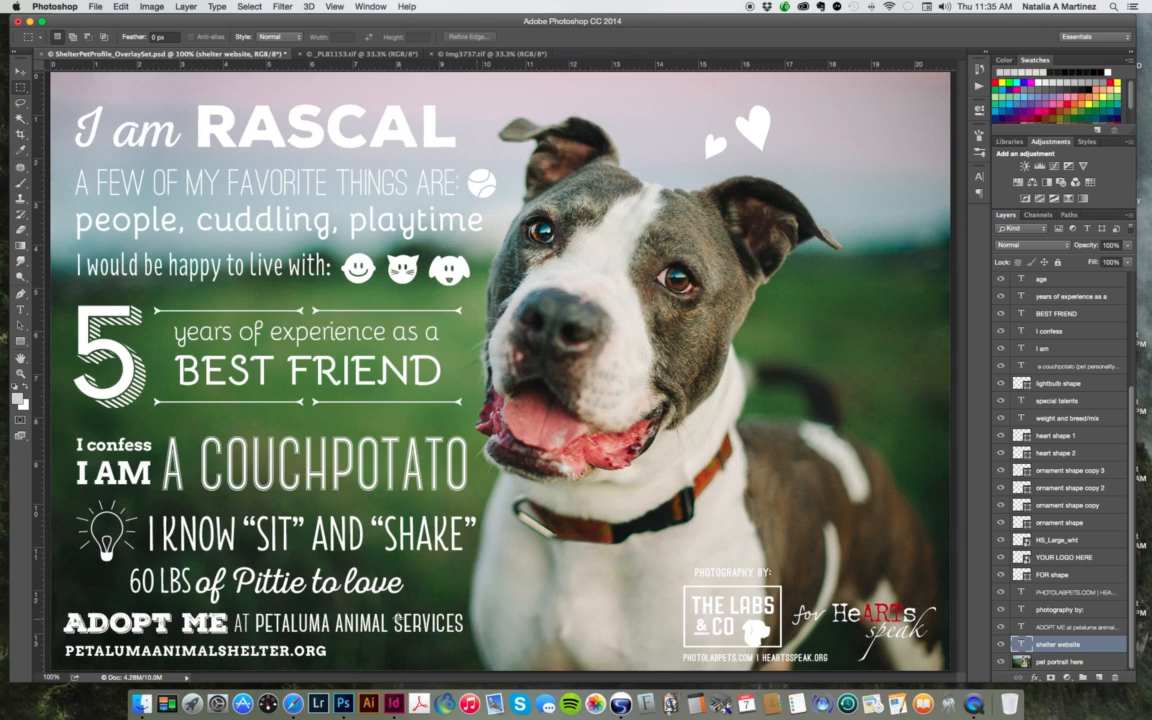
click(1068, 630)
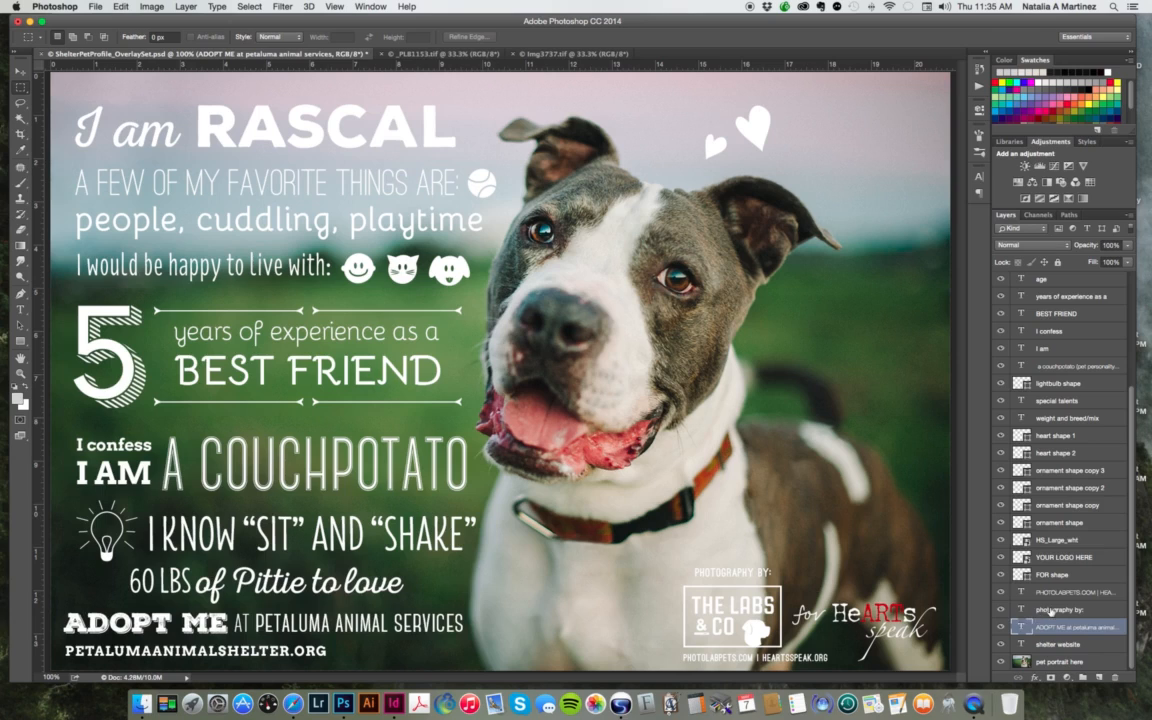
Step: Select the "photography by:" layer and toggle its visibility off and back on
click(1055, 610)
click(1000, 610)
click(1001, 610)
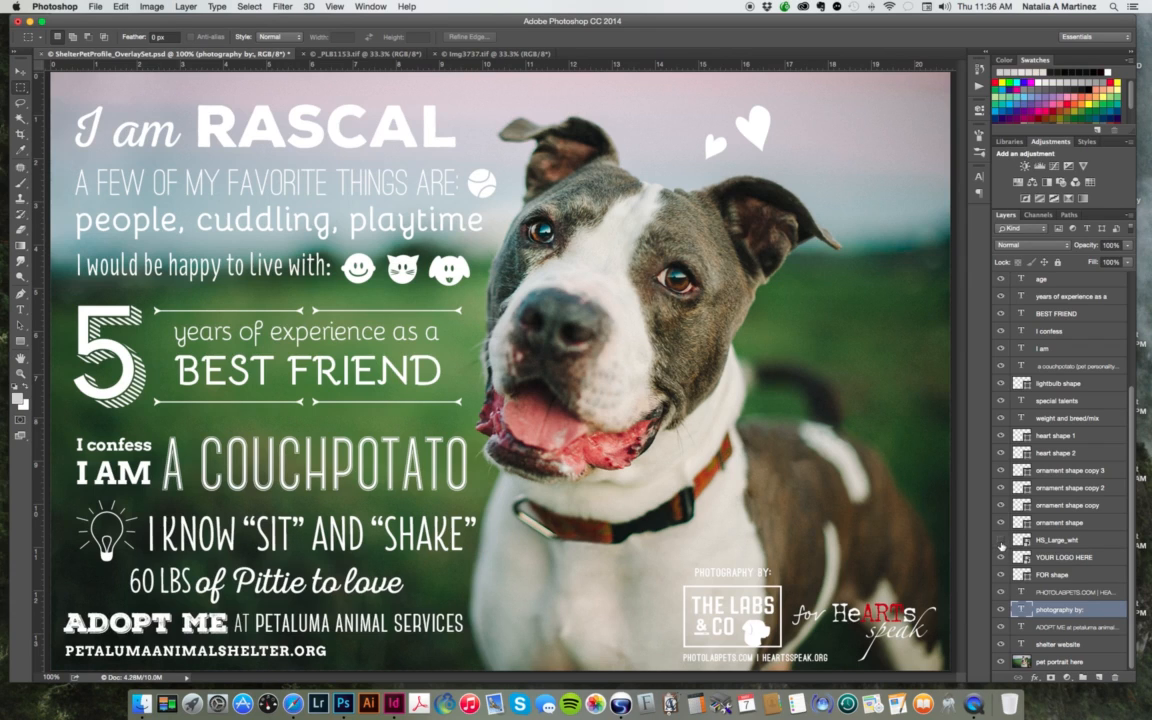
Step: Hide all photographer credit and logo layers from HS_Large_wht down to "photography by:", then make them all visible again
click(1001, 541)
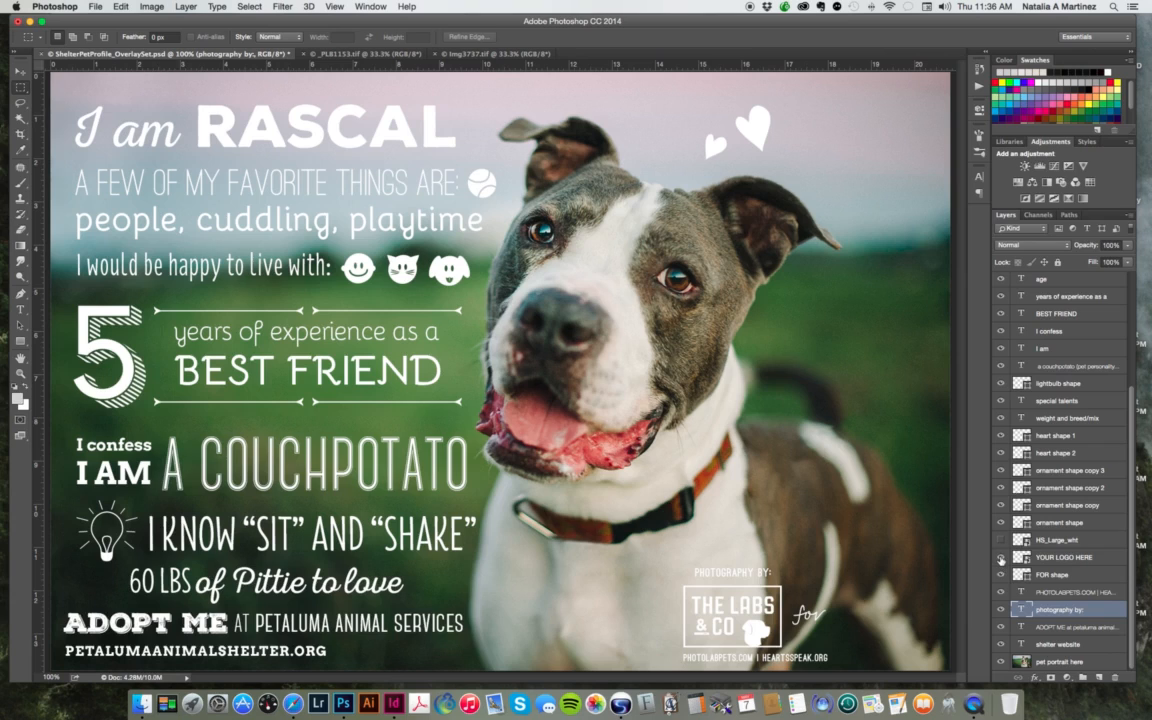
click(1001, 558)
click(1001, 576)
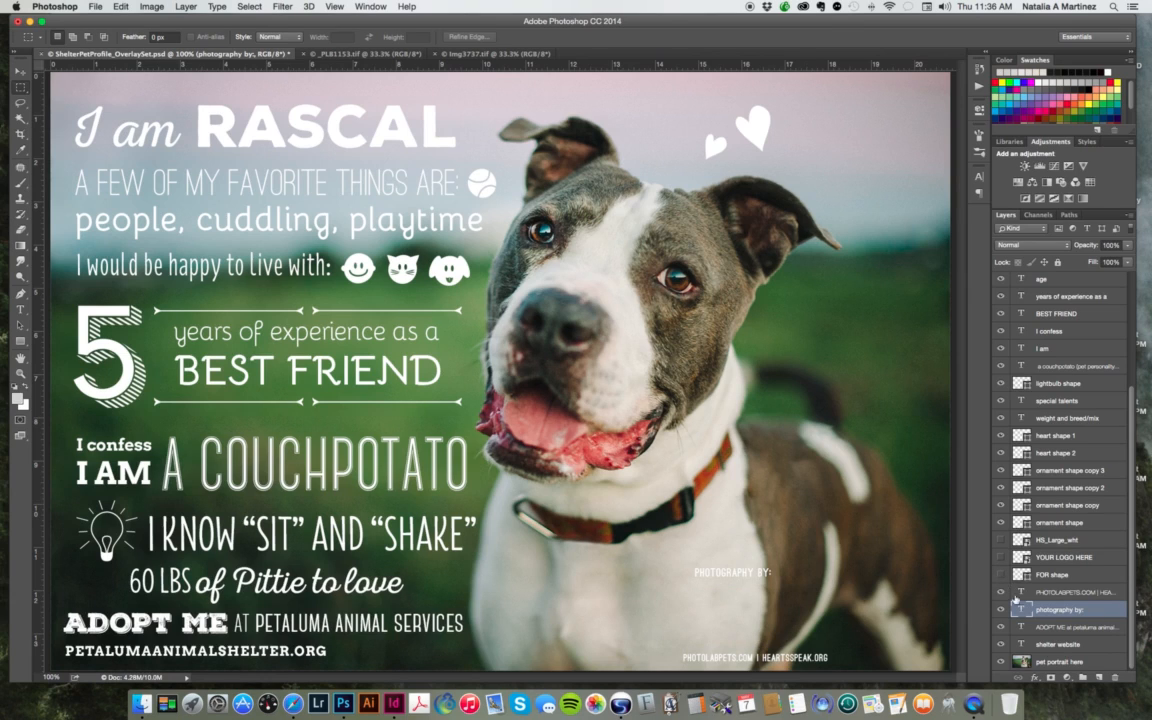
click(1001, 540)
click(1001, 609)
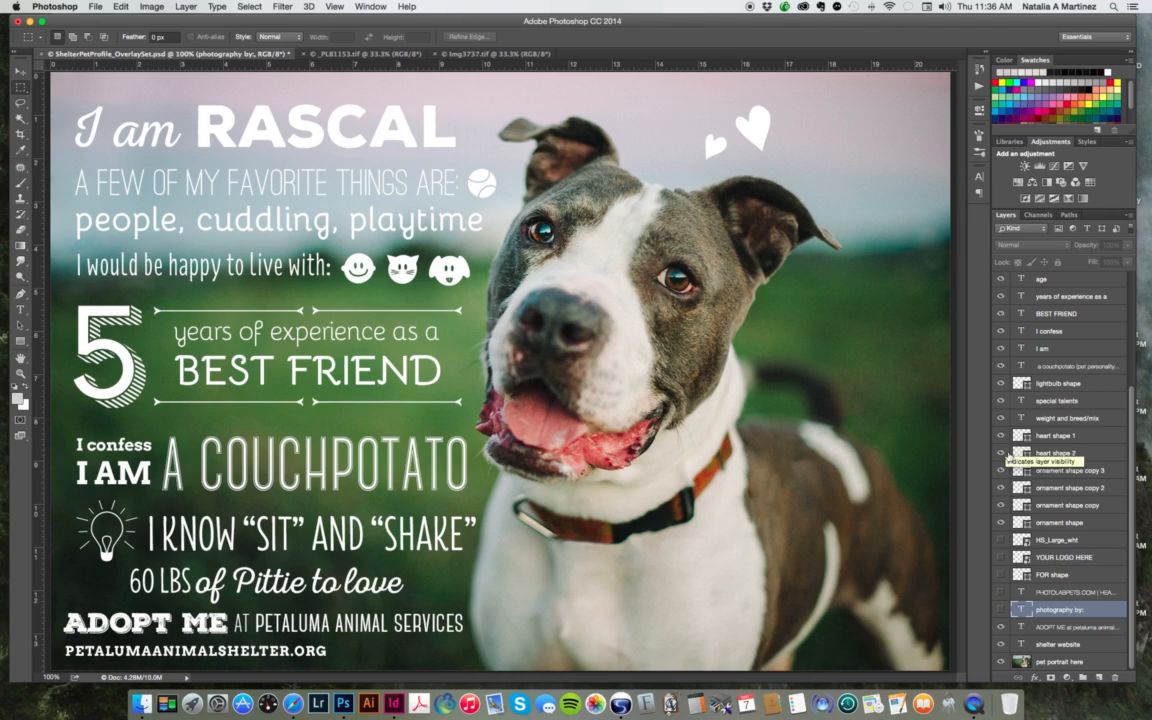
drag(1001, 610, 1001, 539)
scroll(1120, 590, up, 5)
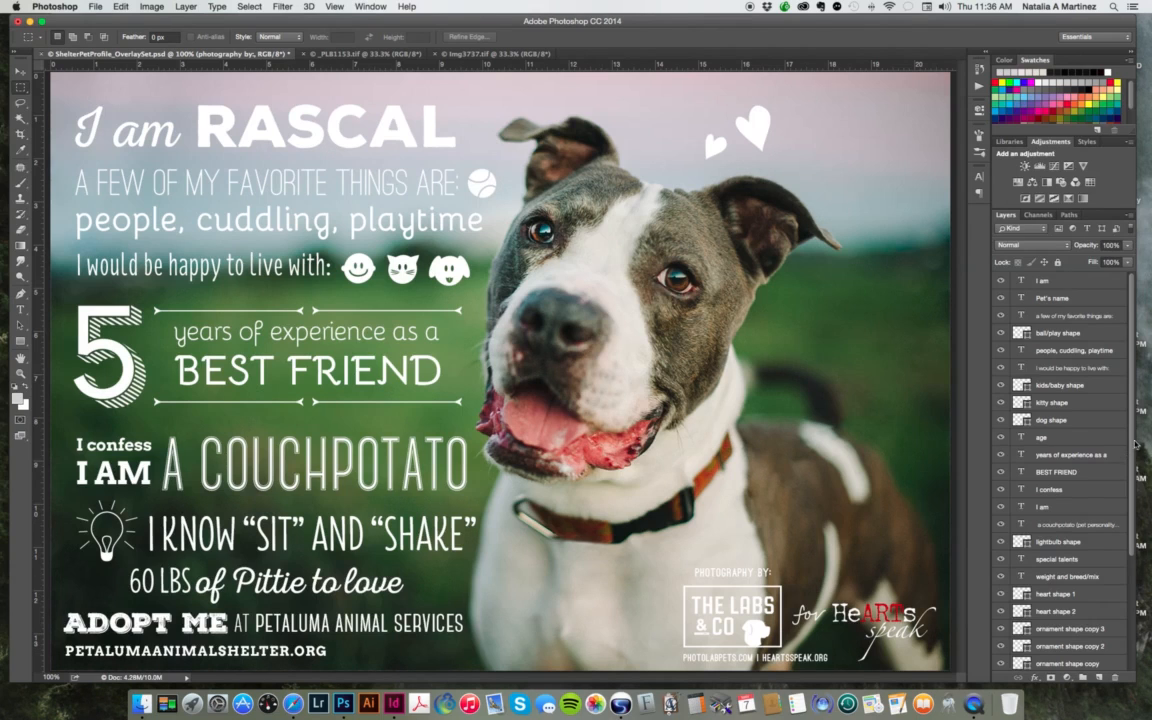
drag(1133, 441, 1122, 566)
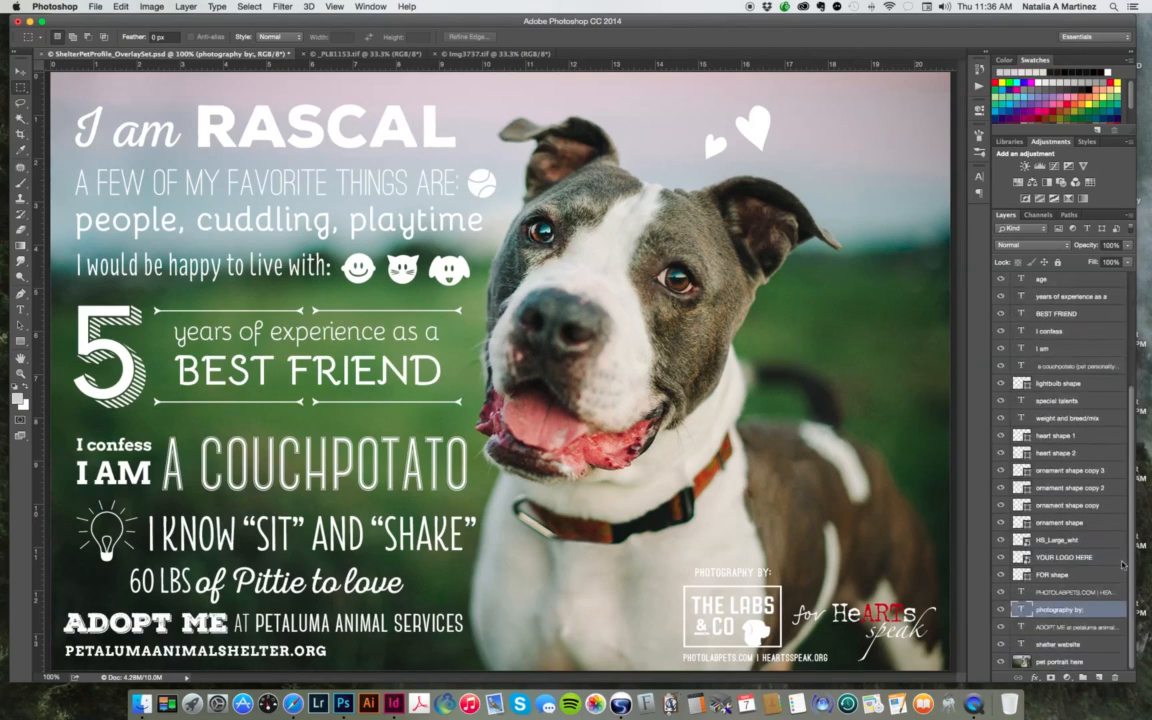
Step: Hide every text, icon and logo layer above the pet portrait here layer, then switch to the Move tool
scroll(1110, 565, up, 5)
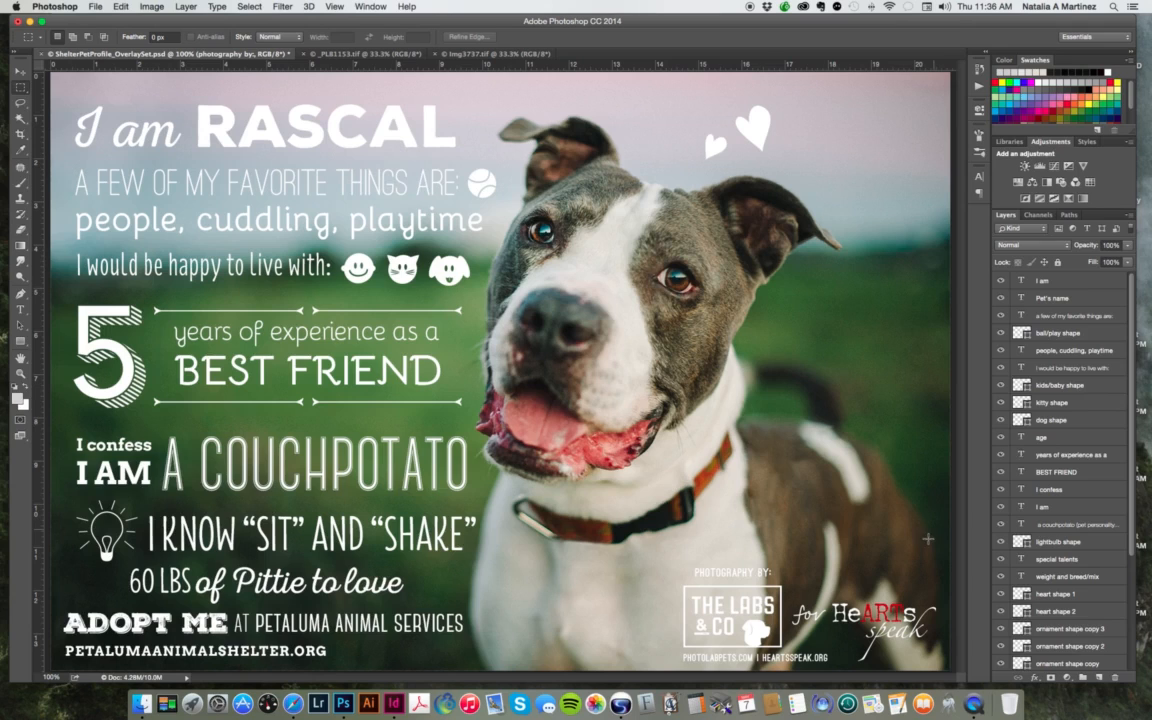
scroll(1080, 560, down, 5)
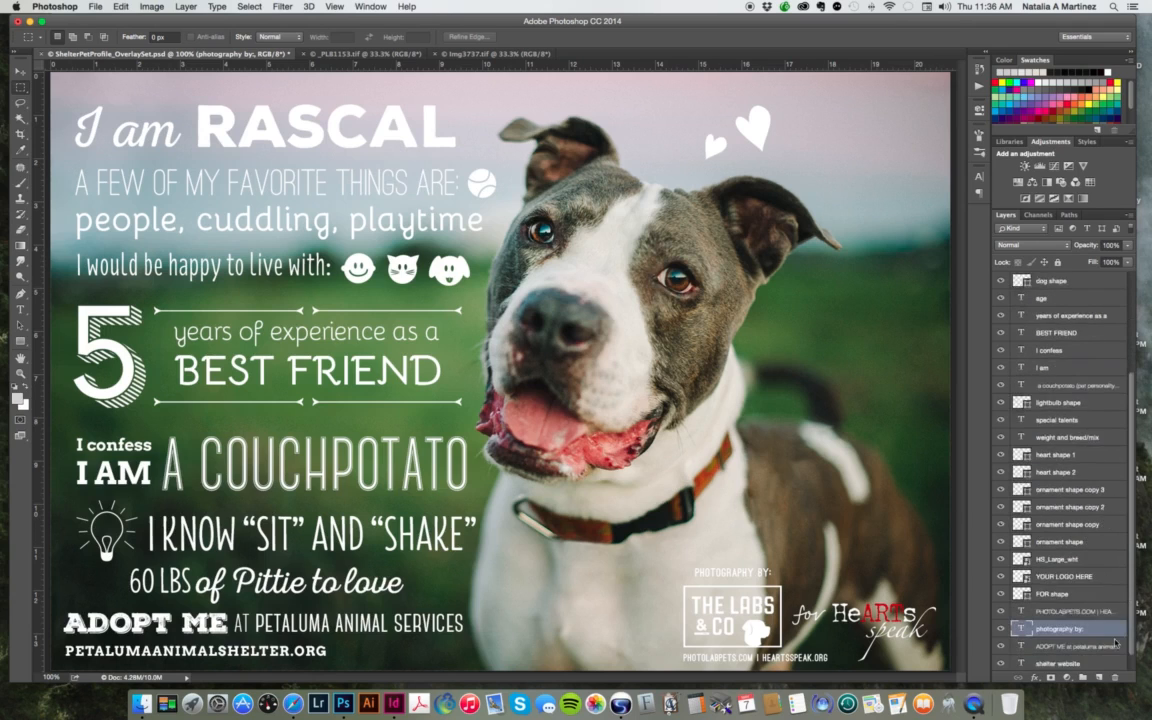
drag(1001, 645, 1006, 289)
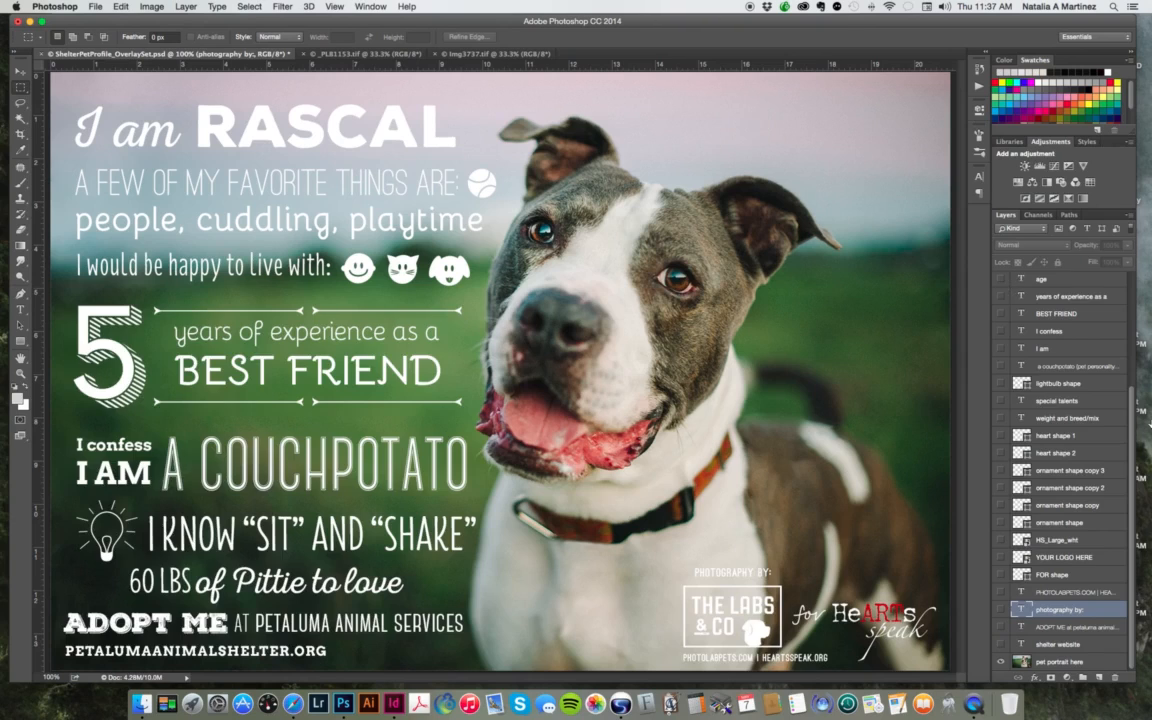
scroll(1130, 289, up, 5)
drag(1003, 421, 998, 288)
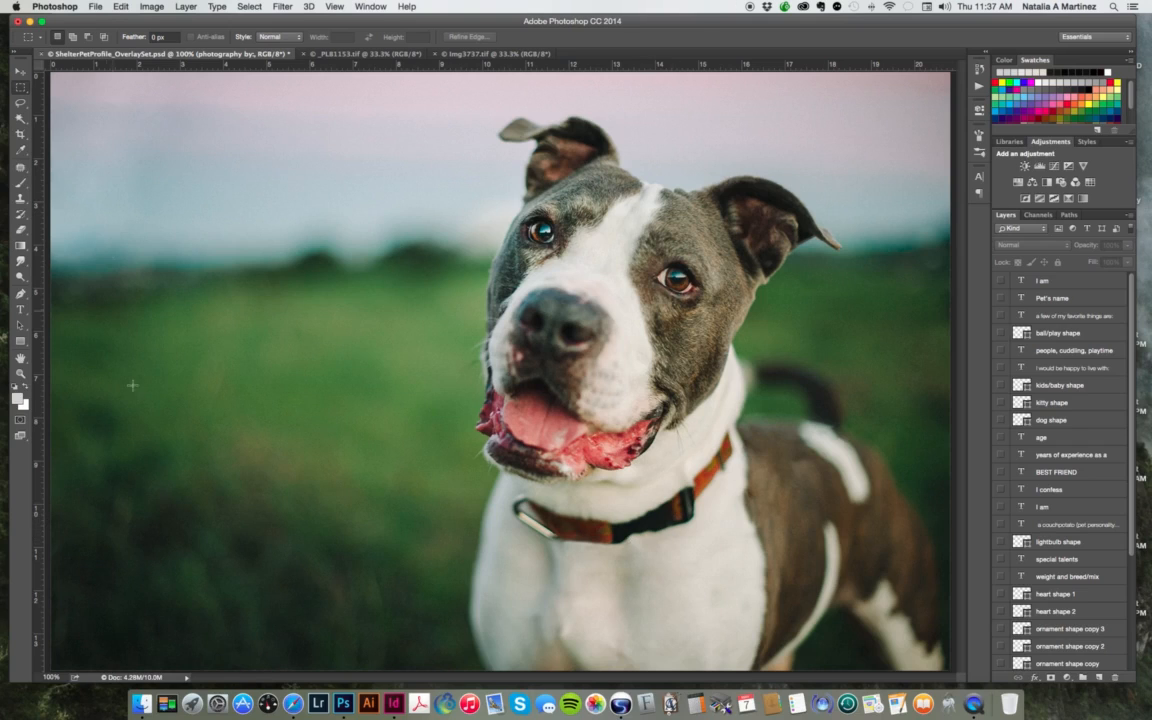
click(19, 71)
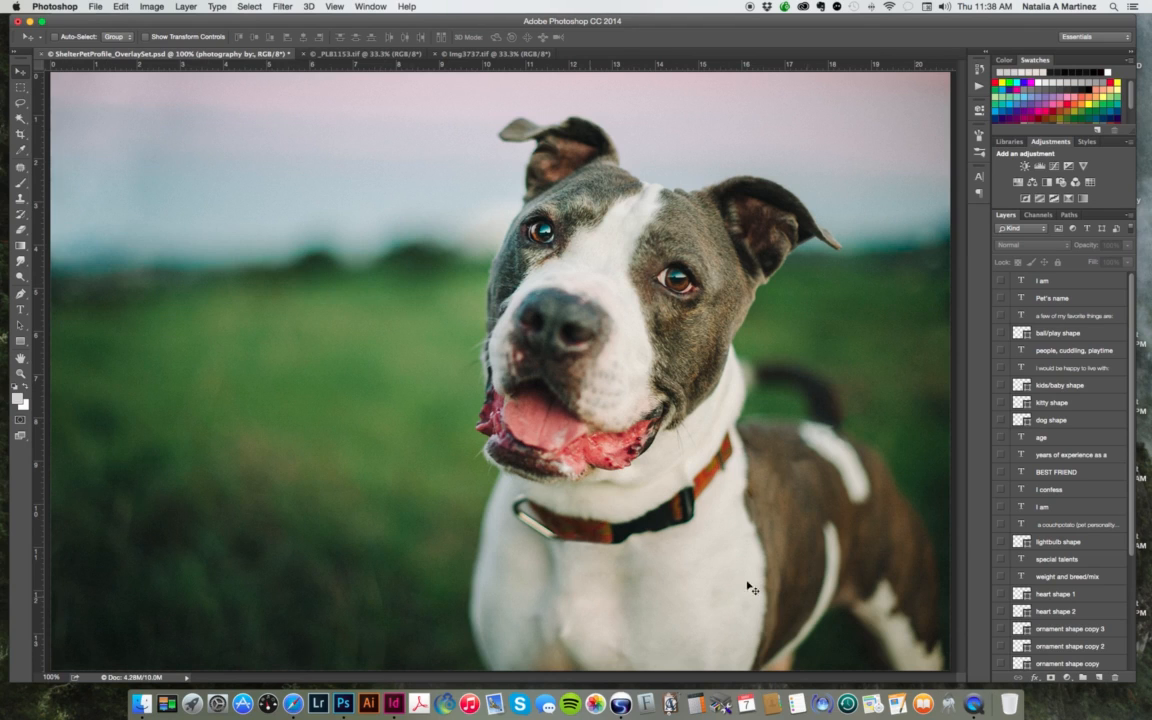
Step: Show the first "I am", Pet's name, "a few of my favorite things are" and ball/play shape layers briefly, then hide them again
click(1000, 280)
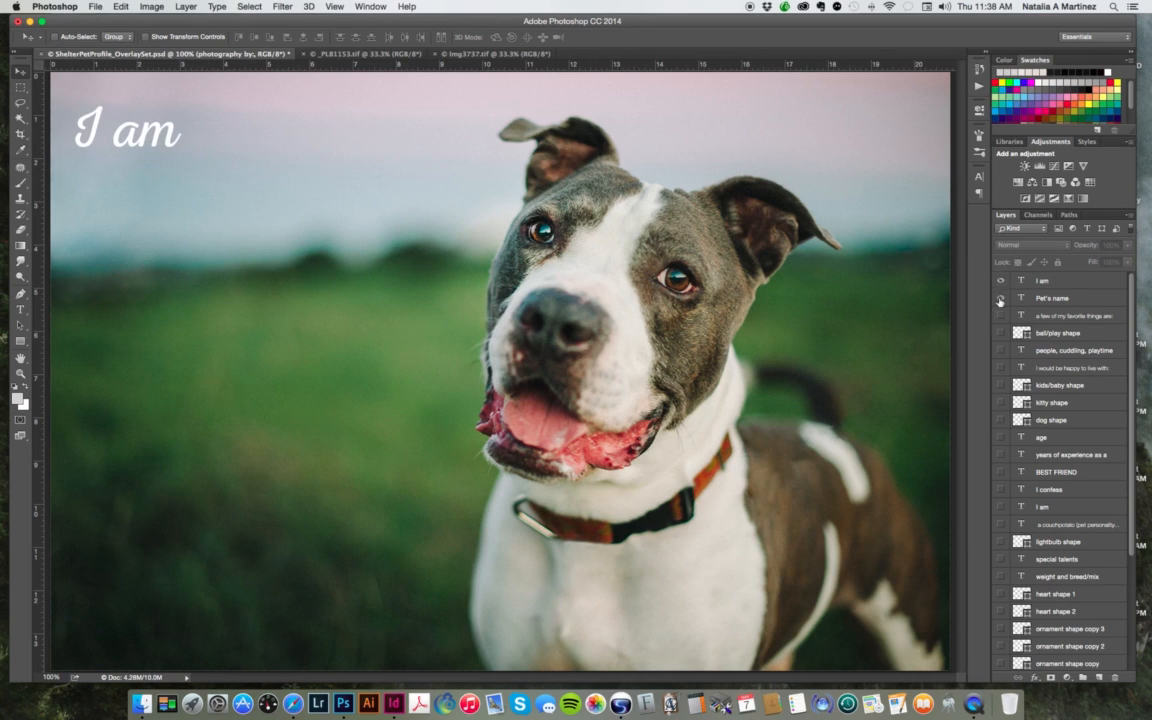
click(1000, 298)
click(1001, 316)
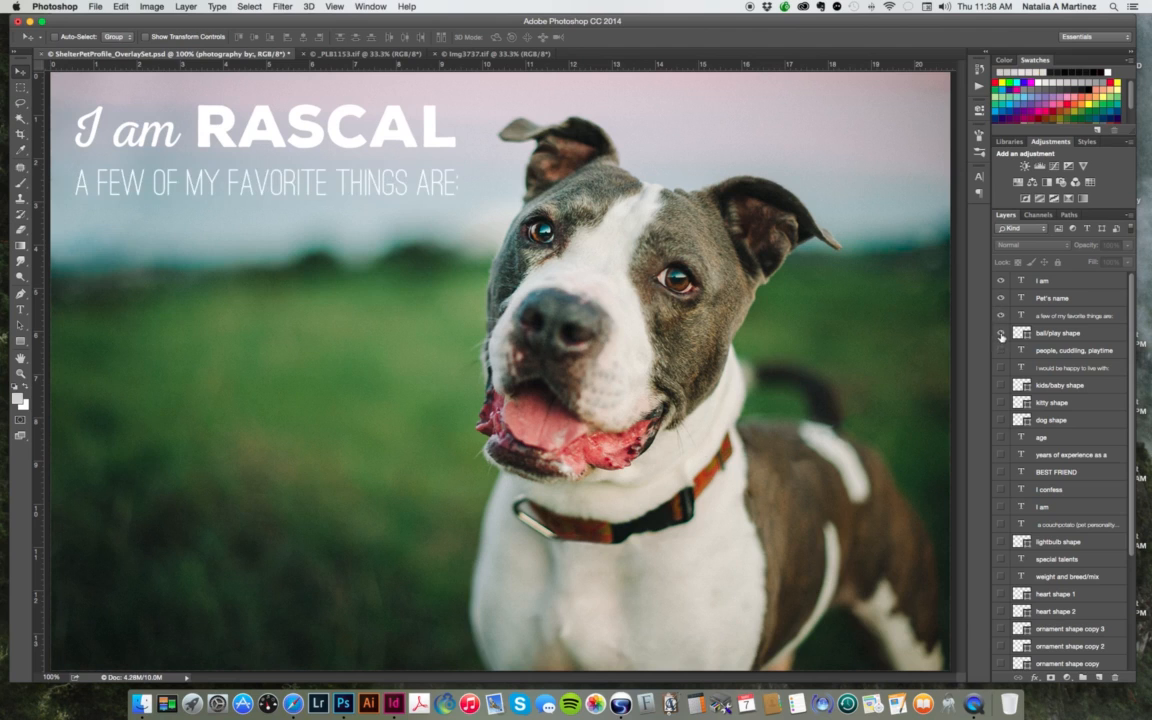
click(1000, 332)
drag(1001, 315, 1001, 280)
Step: Select the pet portrait here layer, then toggle the shelter website layer's visibility on and back off
drag(1133, 349, 1118, 486)
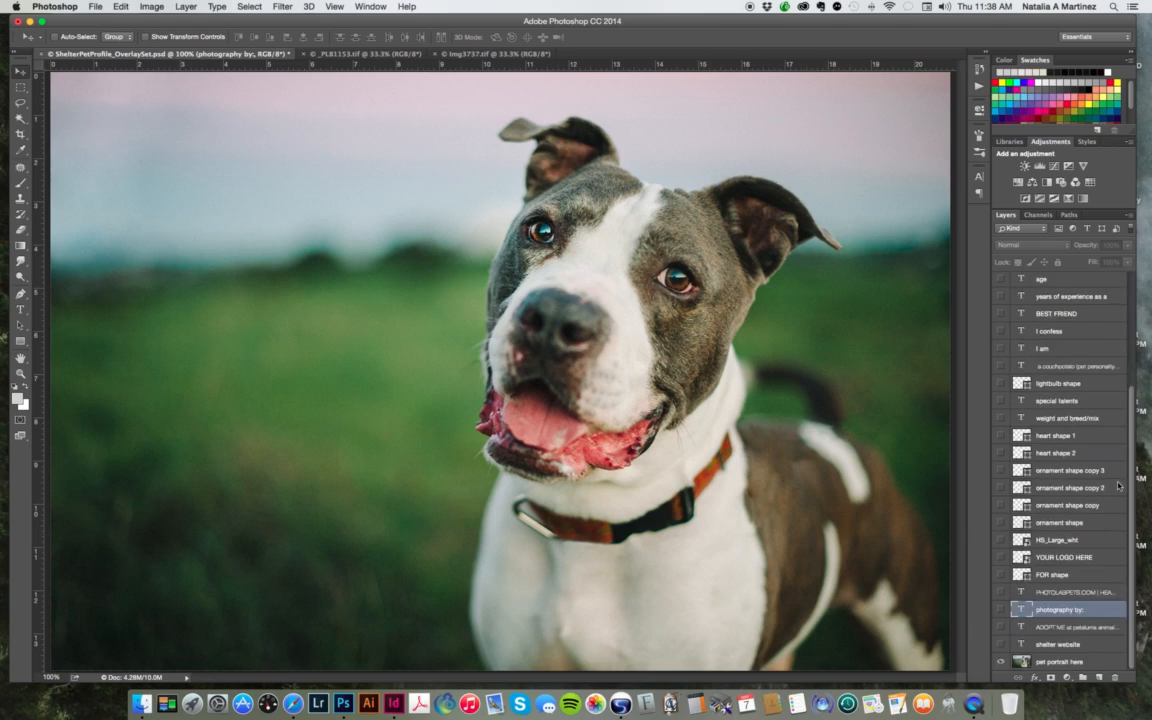
click(1041, 664)
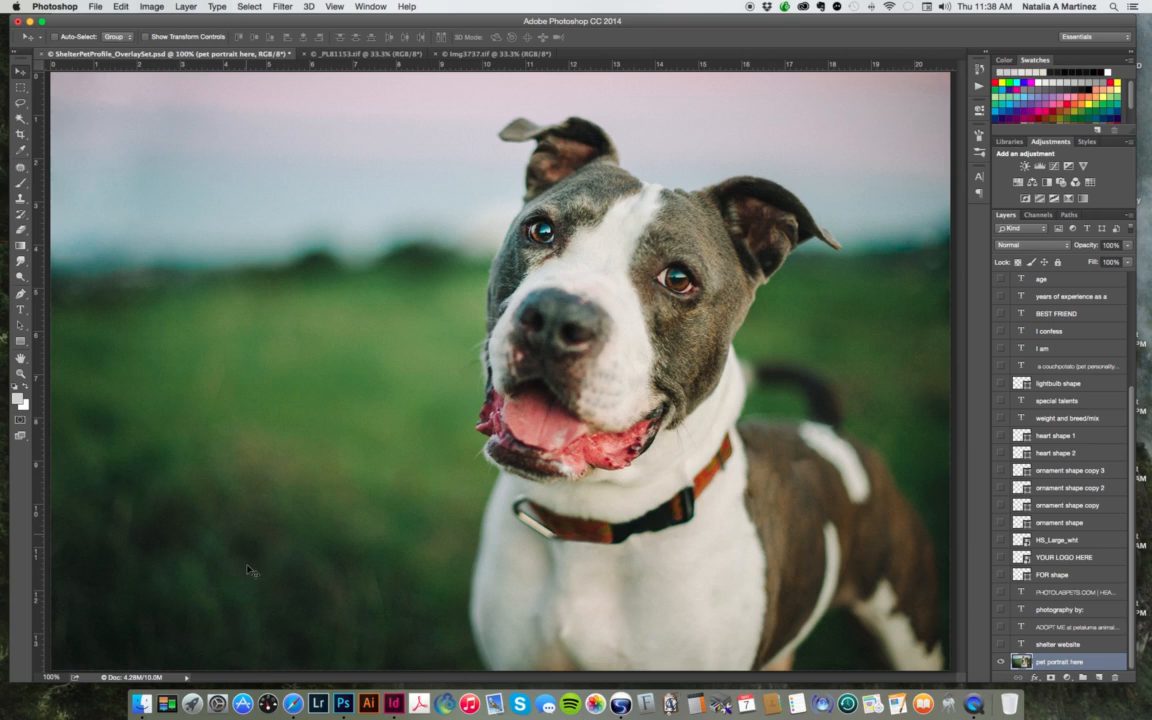
click(998, 644)
click(998, 644)
Step: Turn on the overlay layers from the topmost "I am" down to "I would be happy to live with:"
scroll(1010, 320, up, 5)
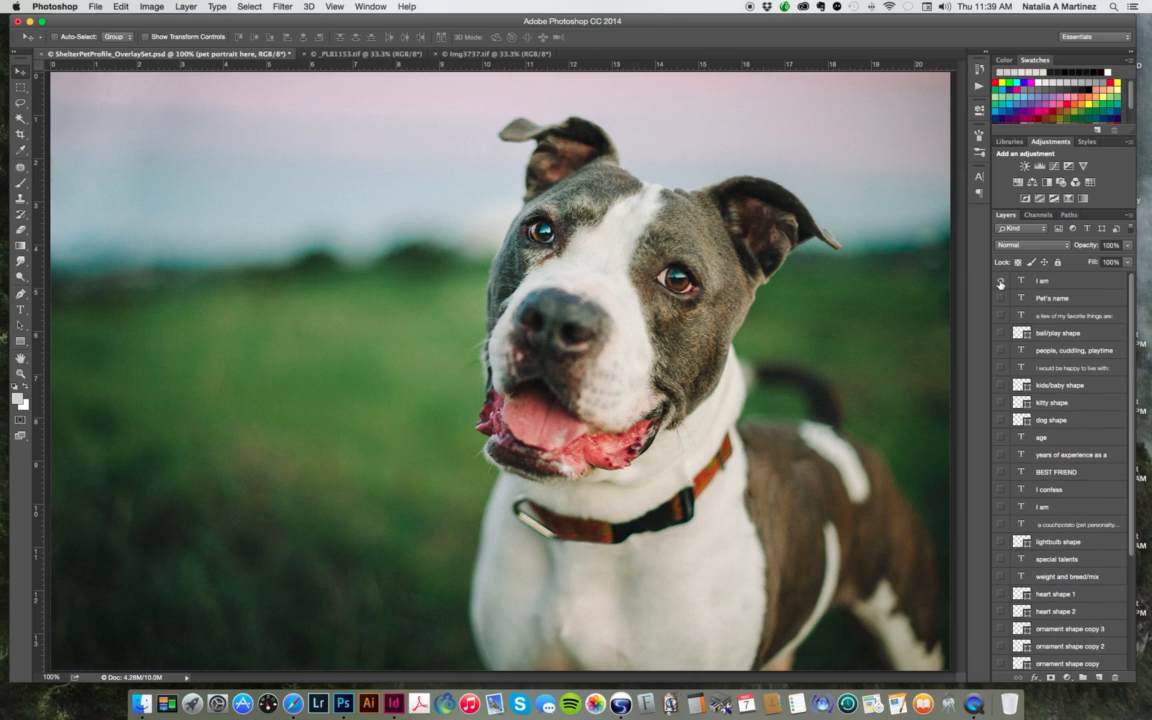
click(1000, 281)
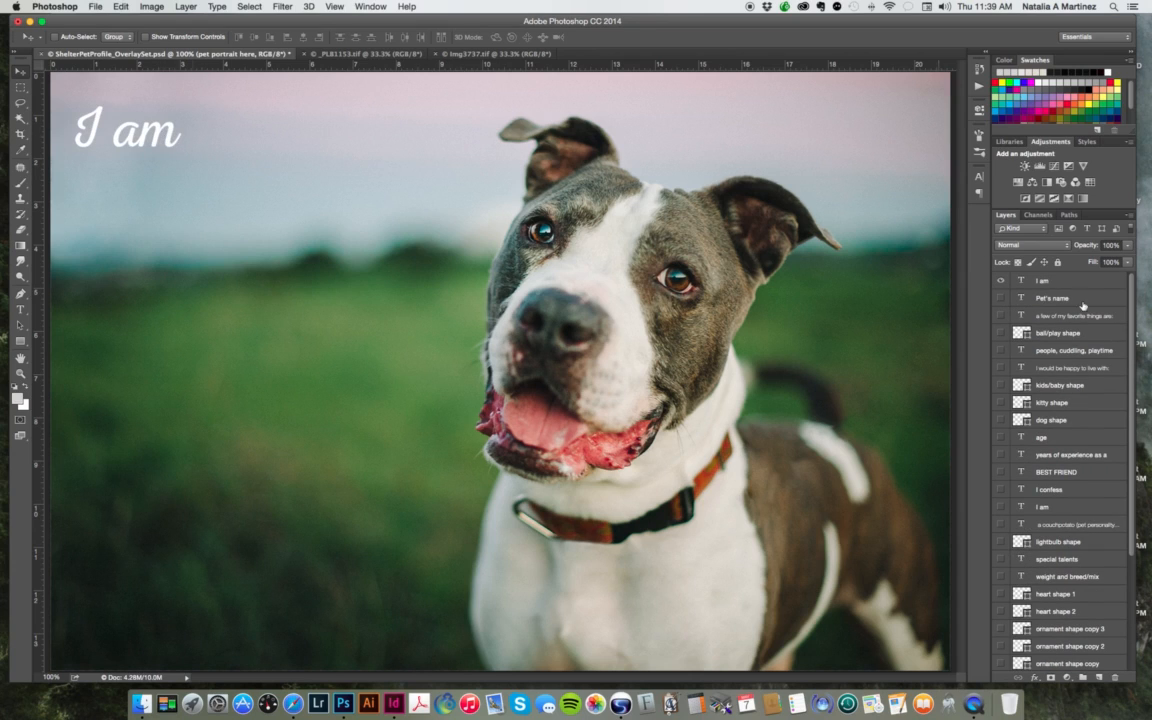
click(1000, 298)
click(1000, 315)
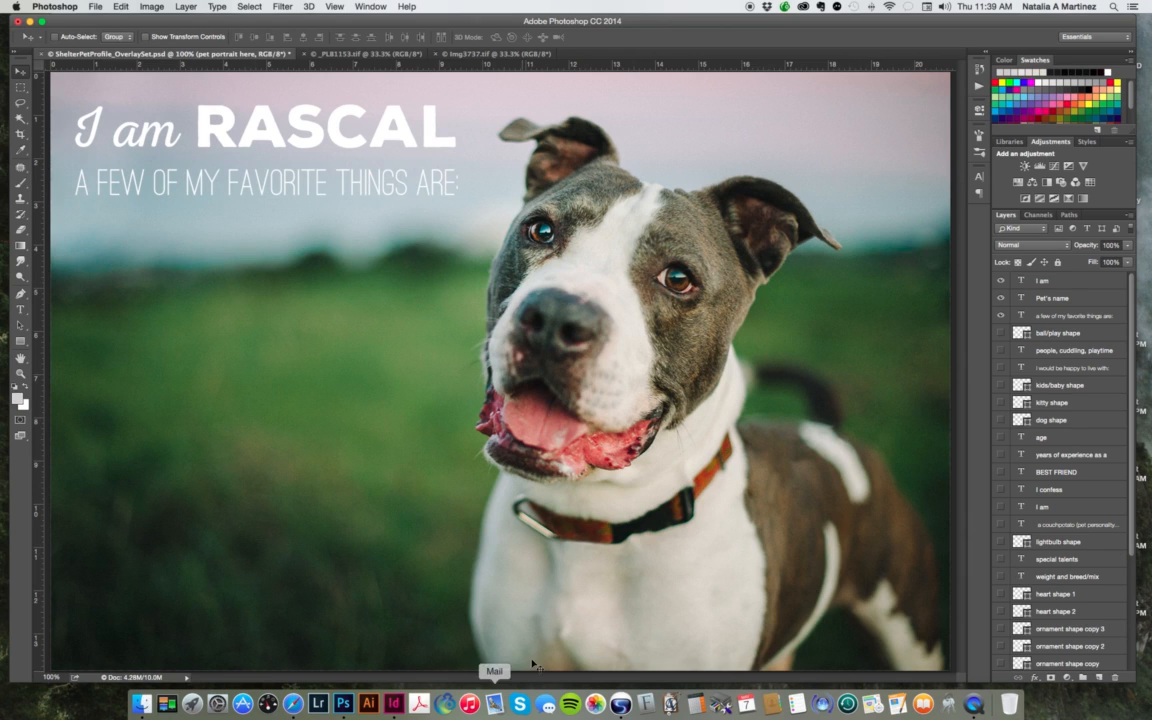
drag(1001, 333, 1002, 381)
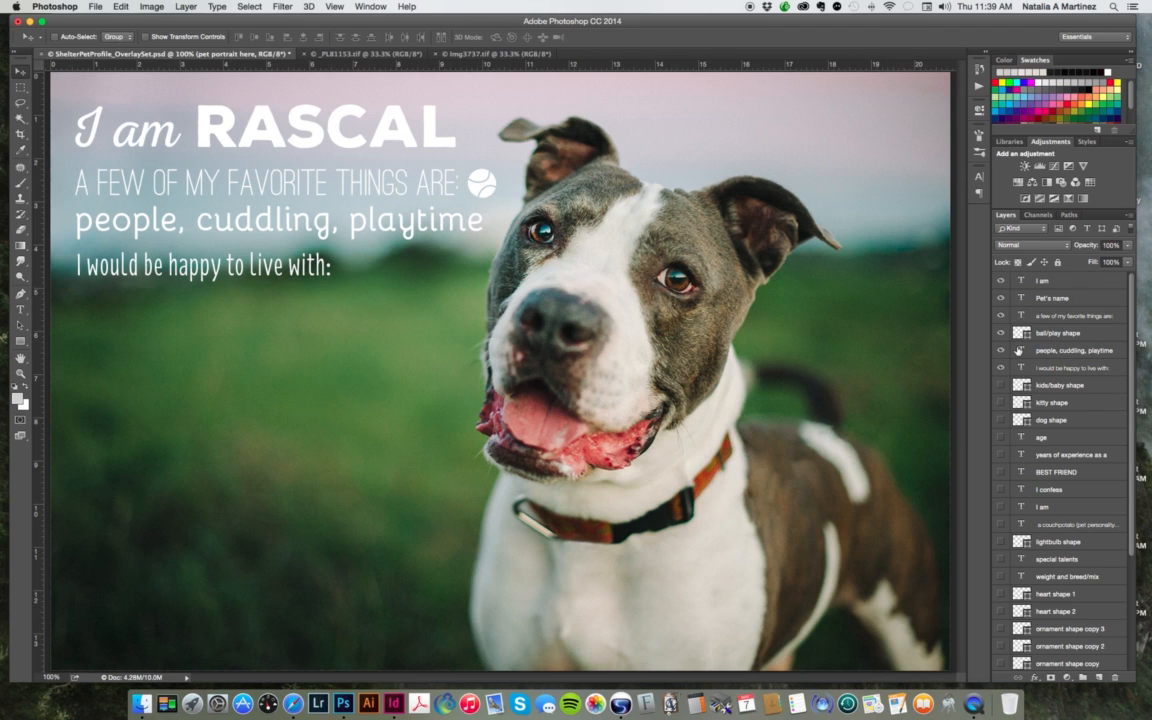
Step: Hide the topmost overlay layers again, then make every text, icon and logo layer in the template visible
drag(1000, 369, 998, 285)
drag(998, 283, 1004, 700)
click(1002, 593)
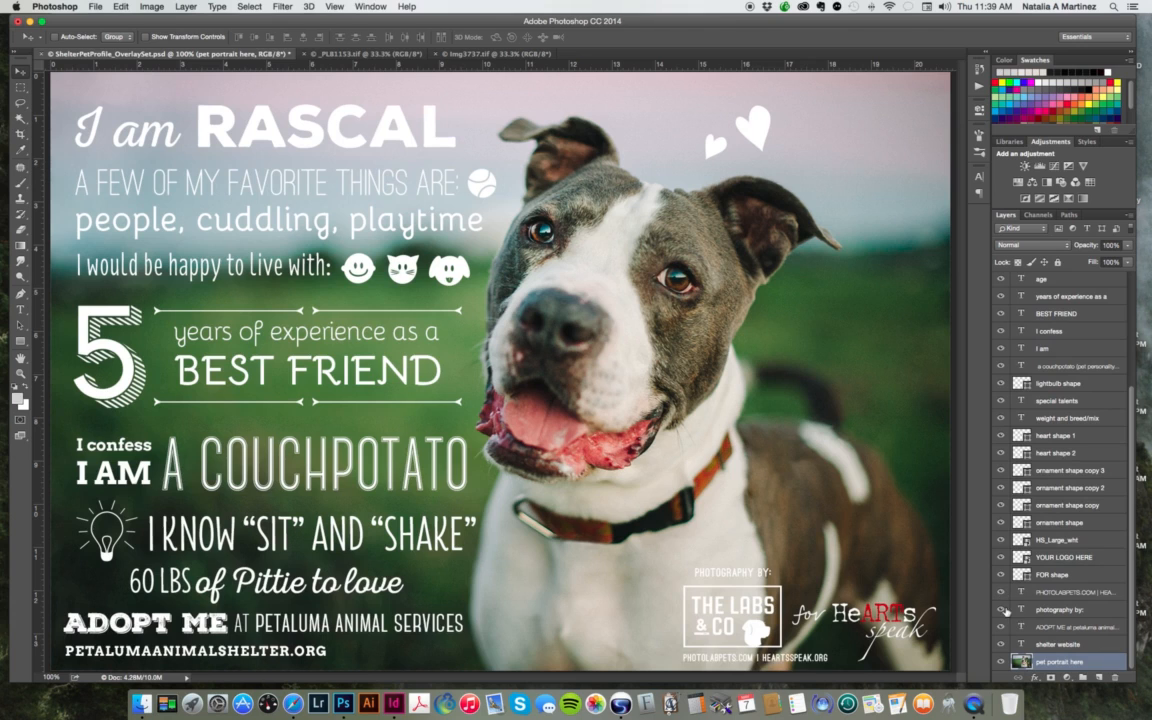
Step: Select the ball/play shape layer, then toggle the kids/baby, kitty and dog shape layers off and back on individually
scroll(1120, 398, up, 5)
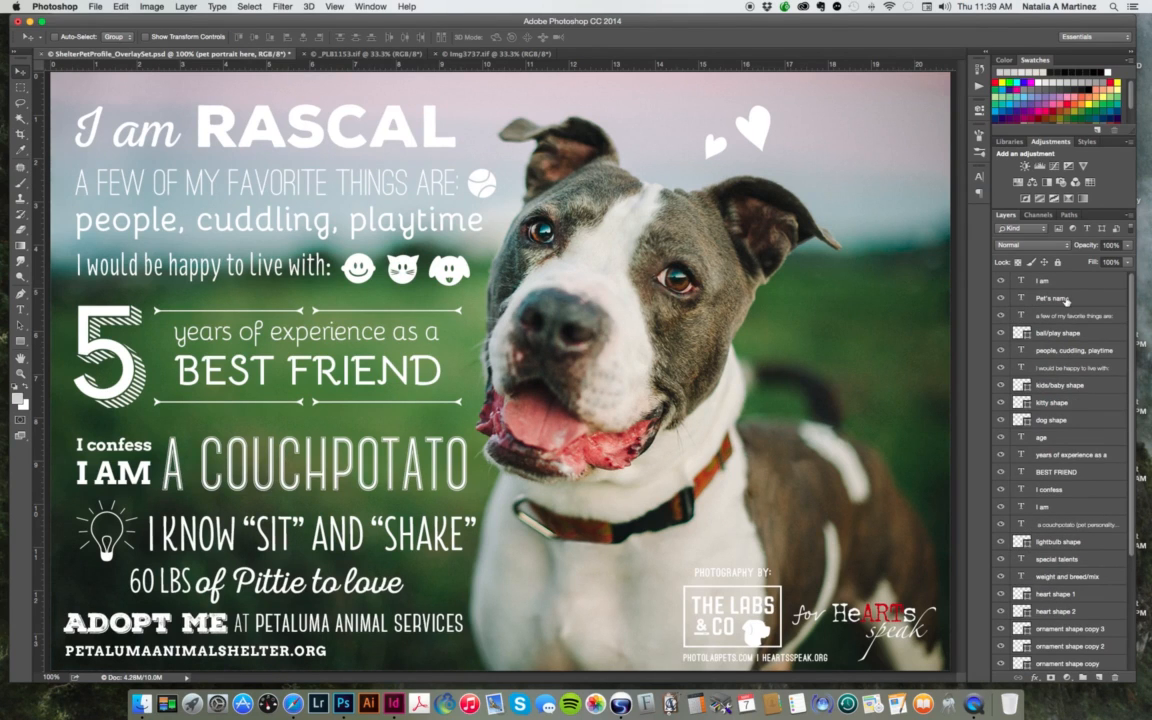
click(1054, 337)
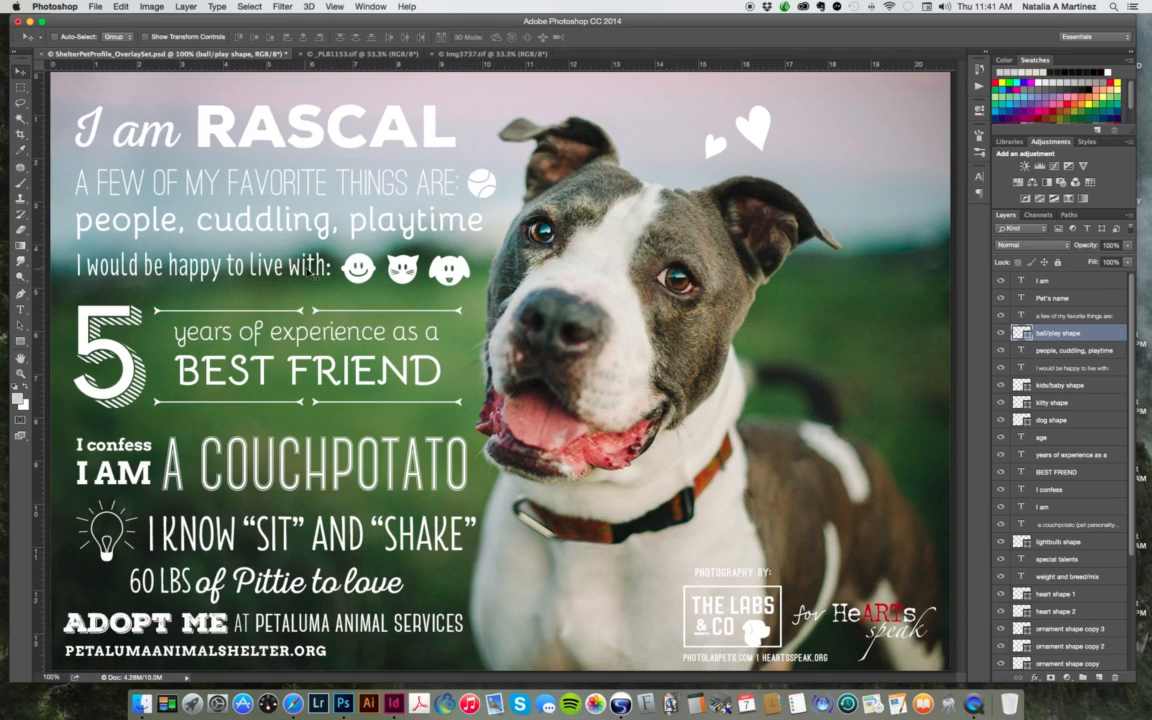
click(1000, 386)
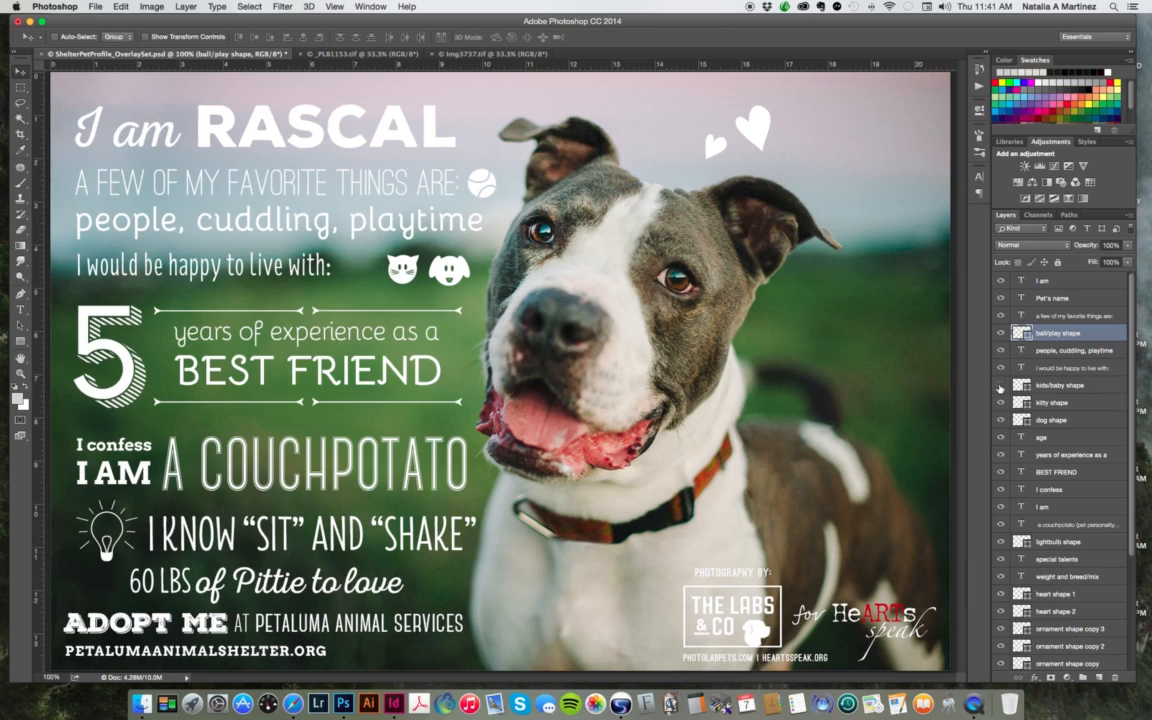
click(1000, 386)
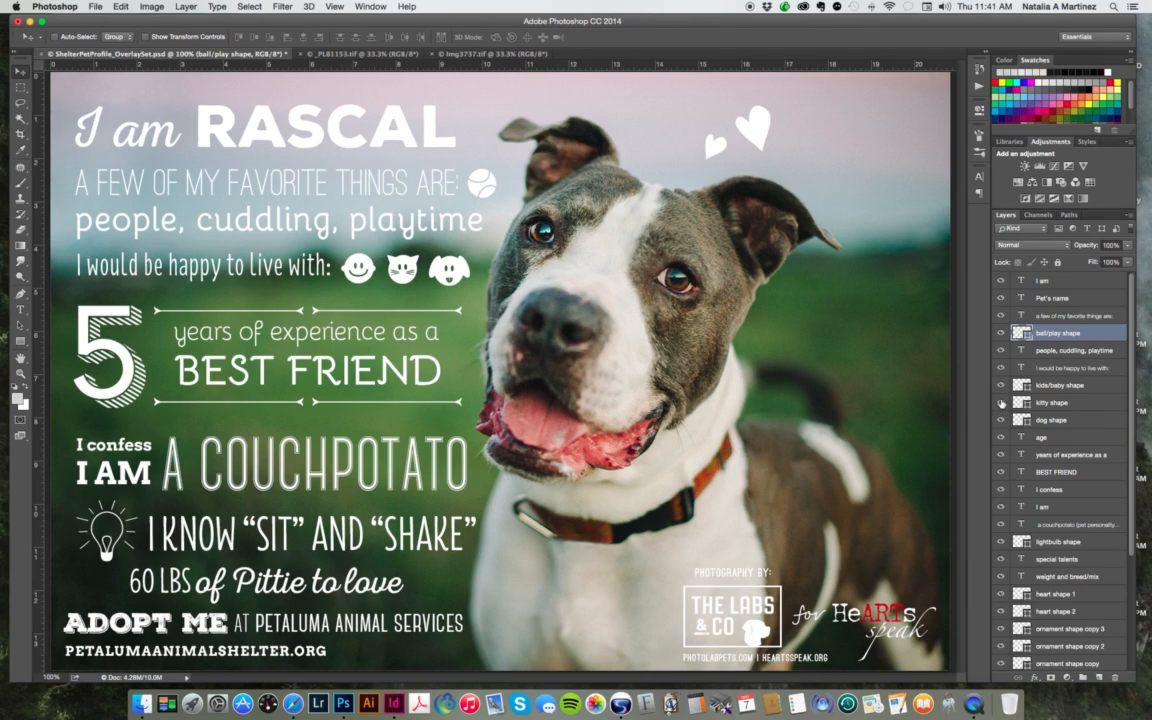
click(1001, 403)
click(1001, 403)
click(1001, 420)
click(1001, 420)
Step: Select the age layer, then make the pet portrait here layer the active one
click(1052, 440)
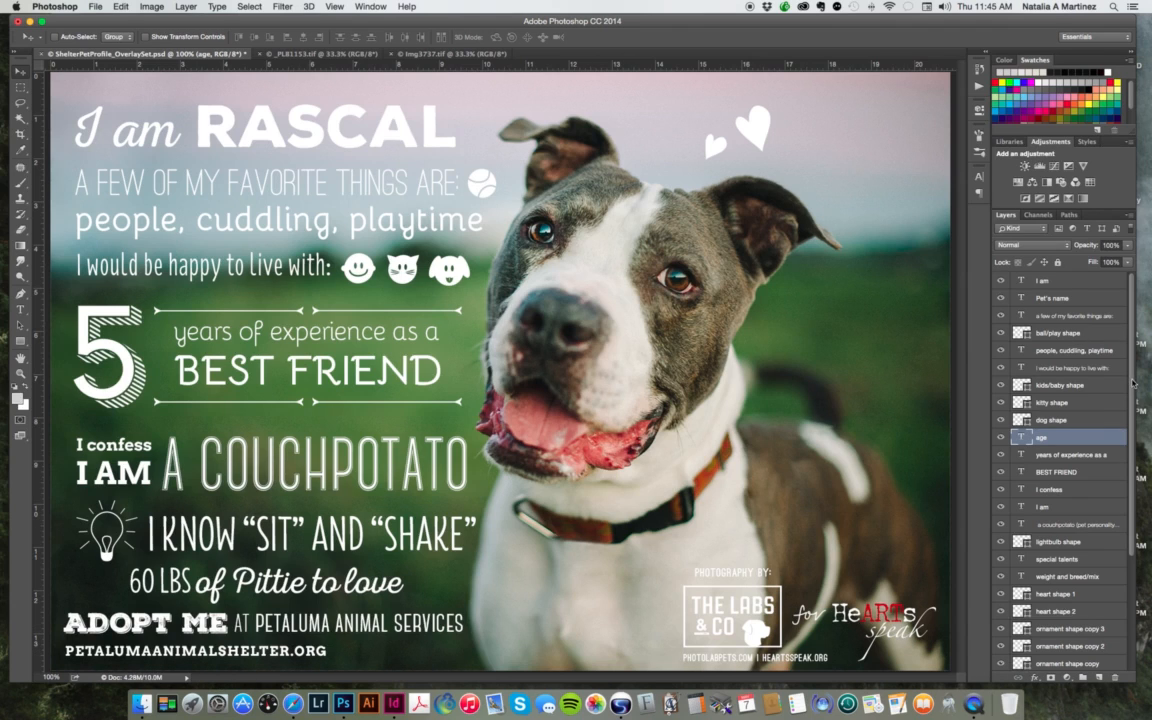
scroll(1133, 383, down, 5)
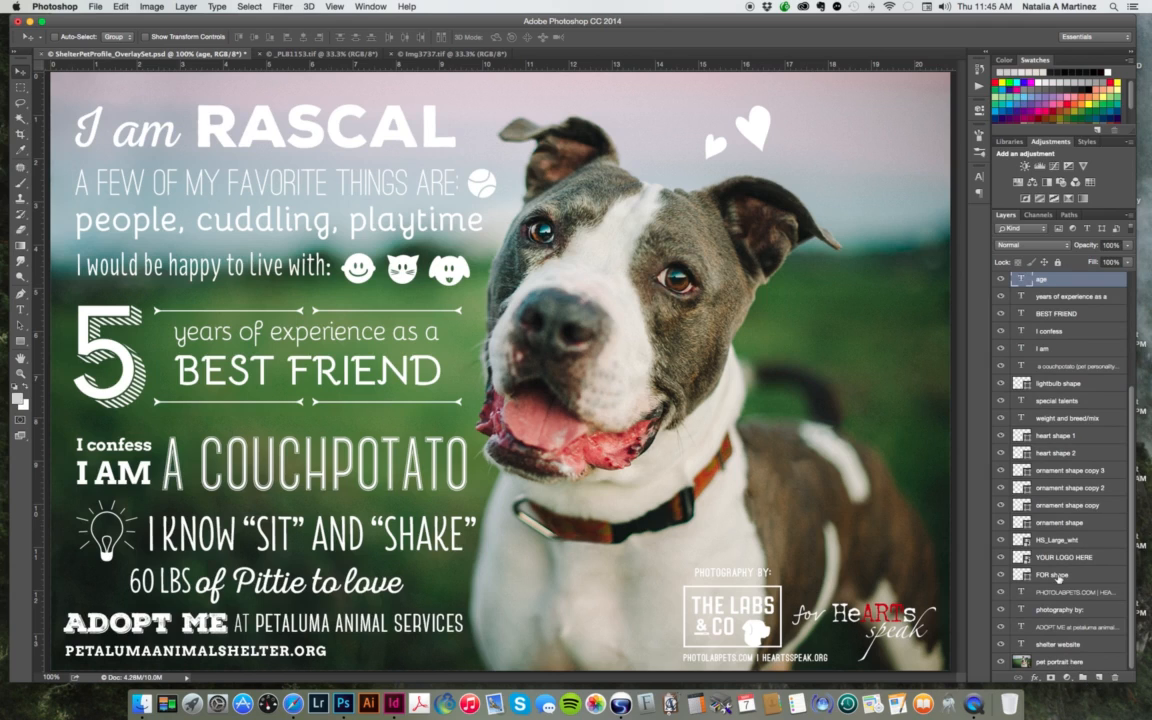
click(1091, 663)
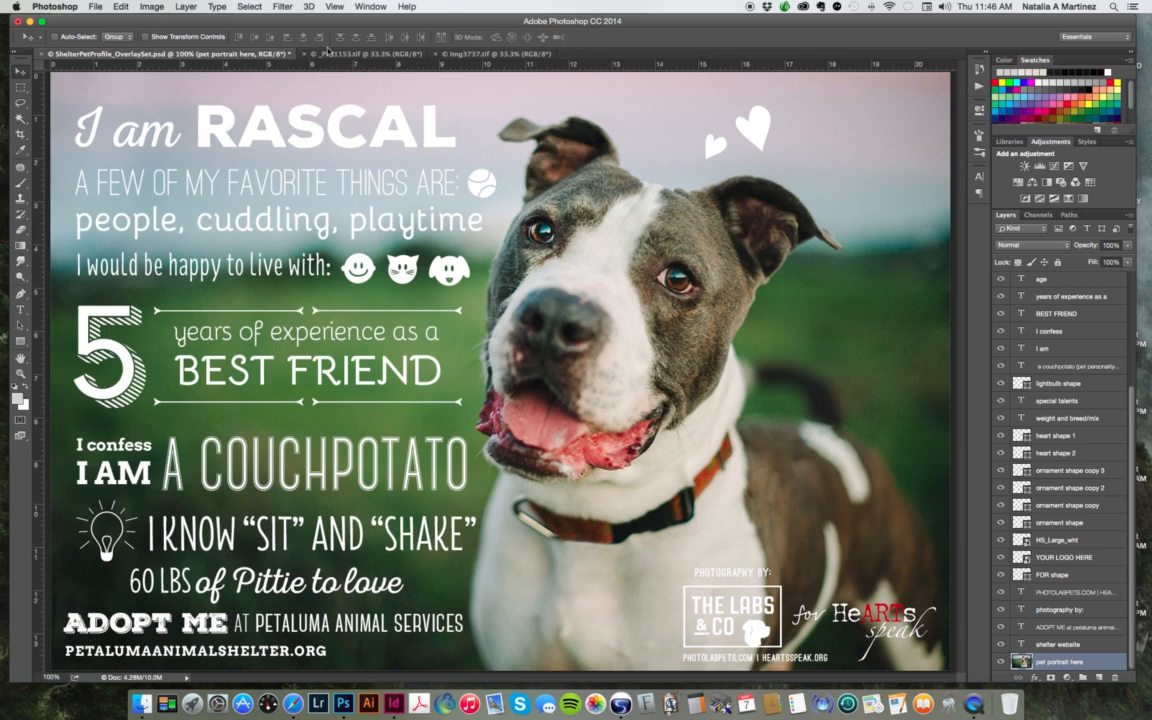
Step: View the open photos _PLB1153.tif and Img3737.tif, then return to the ShelterPetProfile_OverlaySet.psd template
click(325, 53)
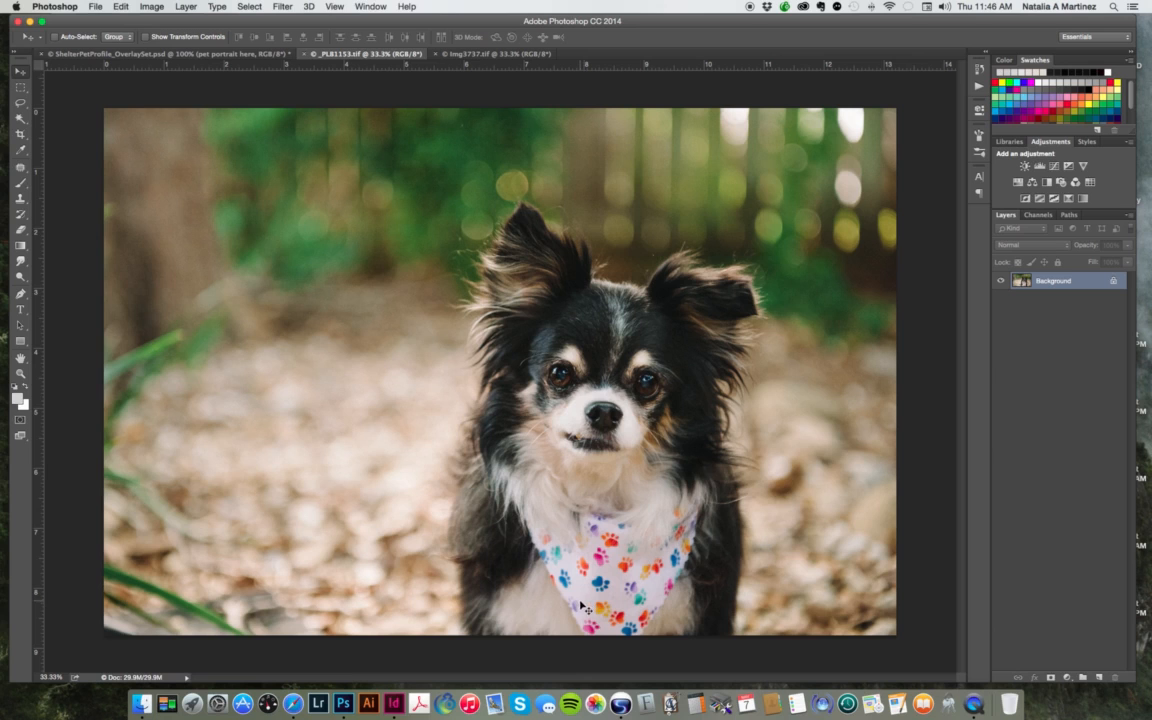
click(168, 53)
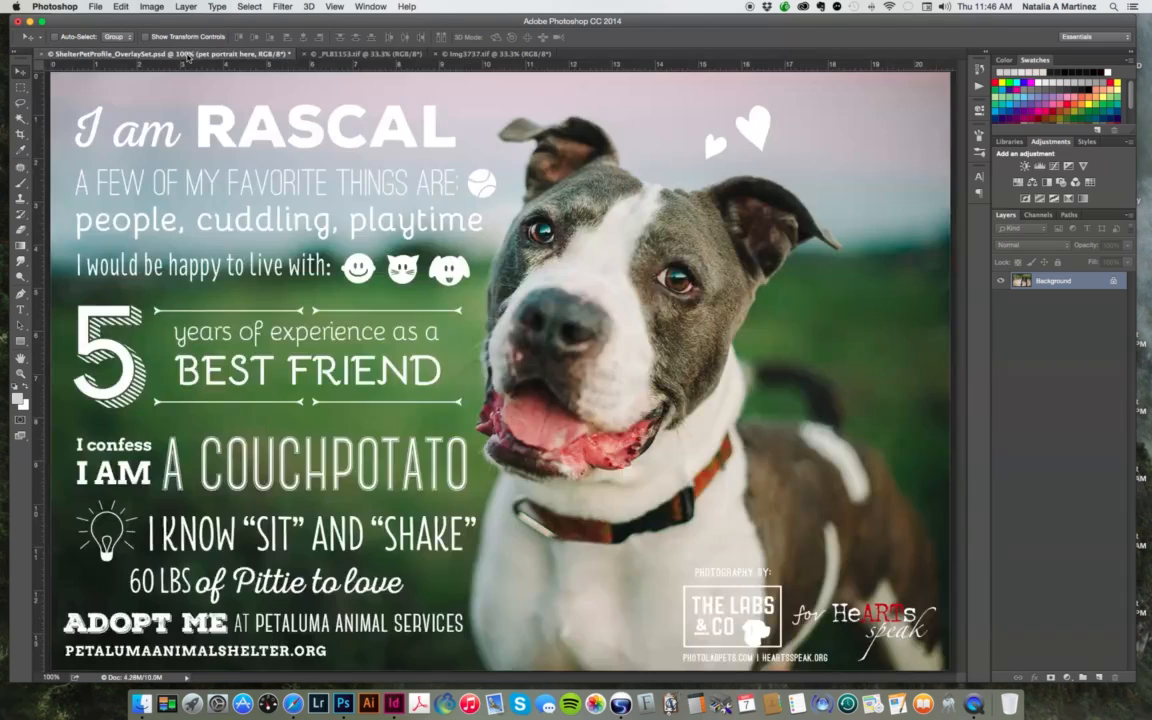
click(381, 55)
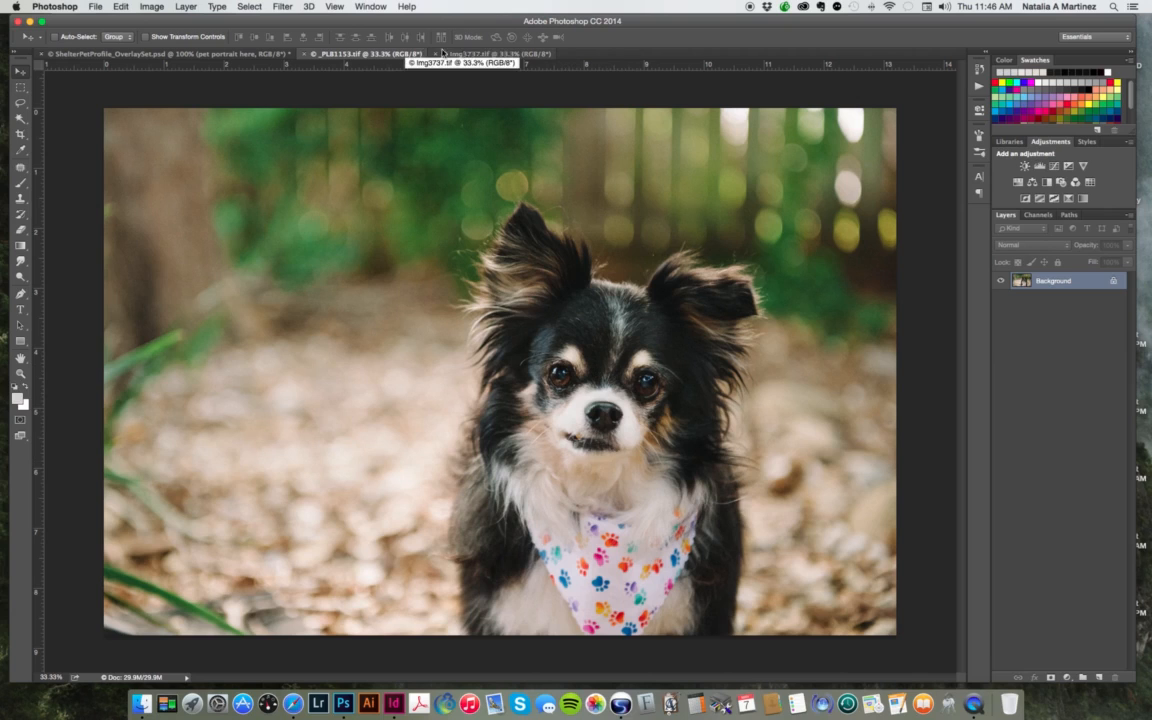
click(478, 54)
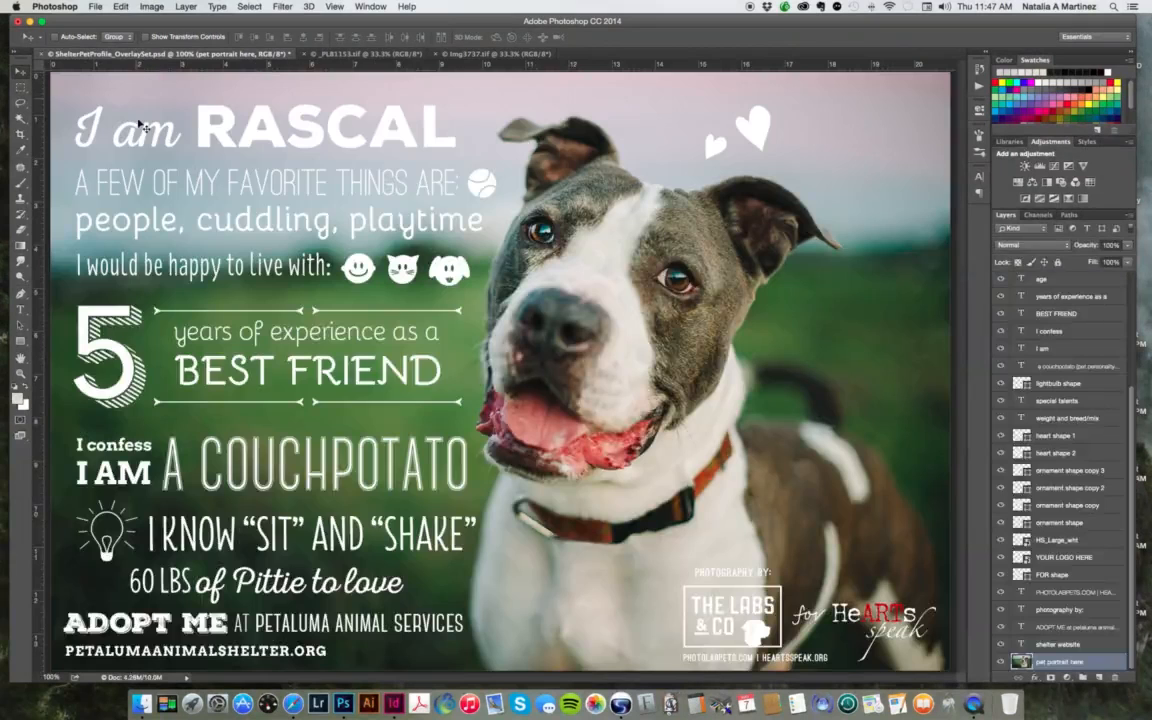
click(127, 52)
Step: Start placing a linked file and browse to the 2015 chihuahua client's TIFF folder under CLIENTS in PHOTO LAB
click(151, 7)
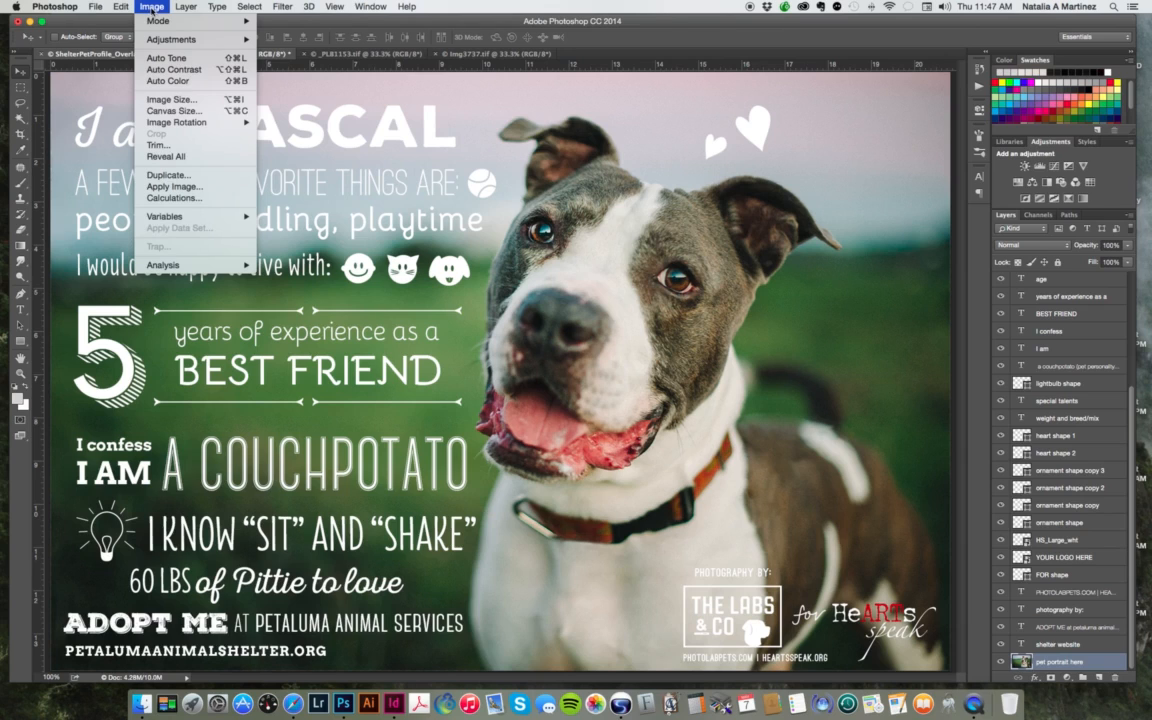
mouse_move(152, 21)
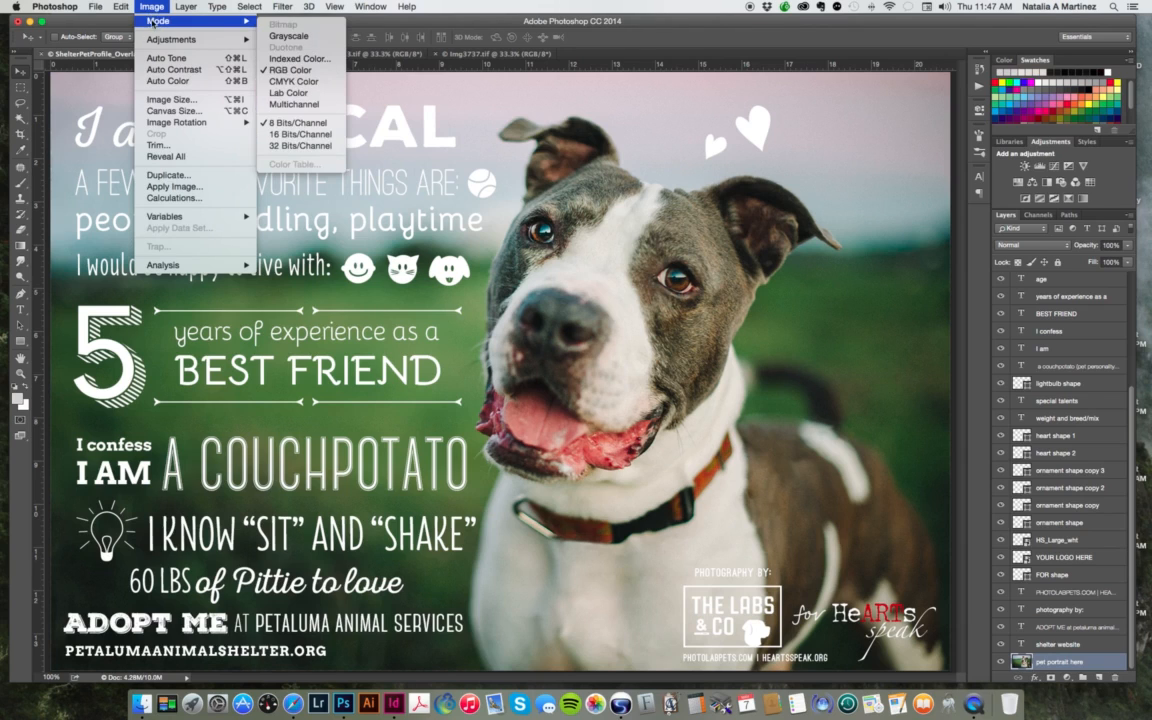
mouse_move(95, 7)
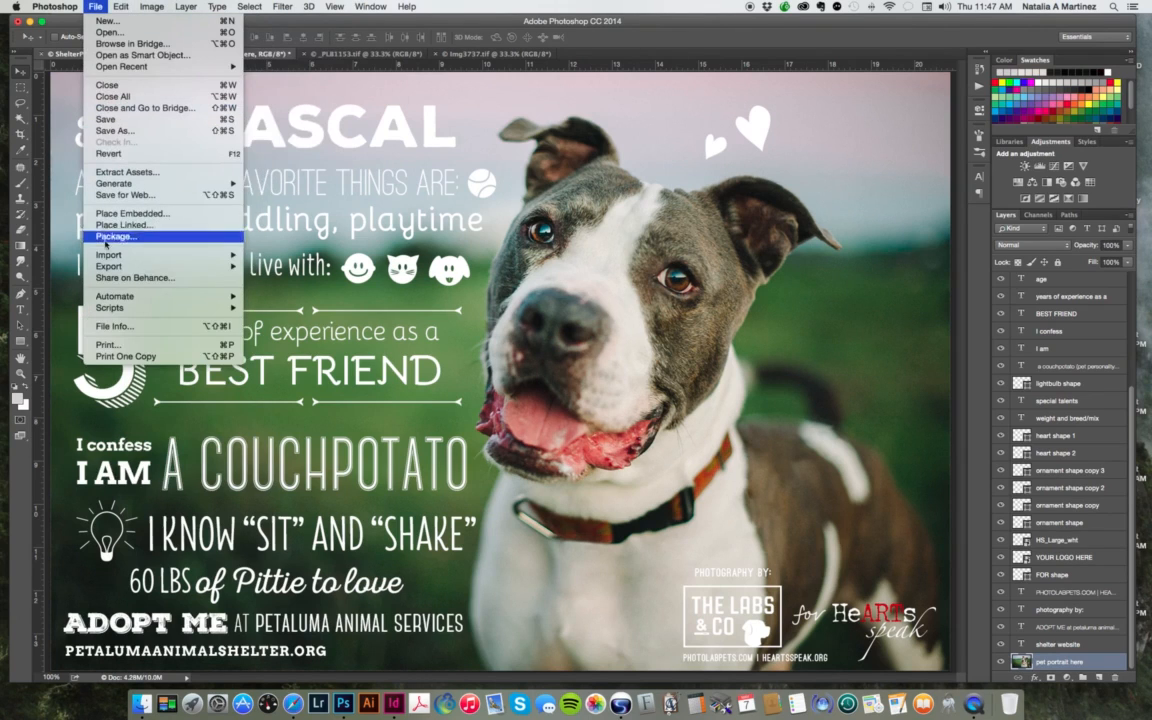
mouse_move(109, 257)
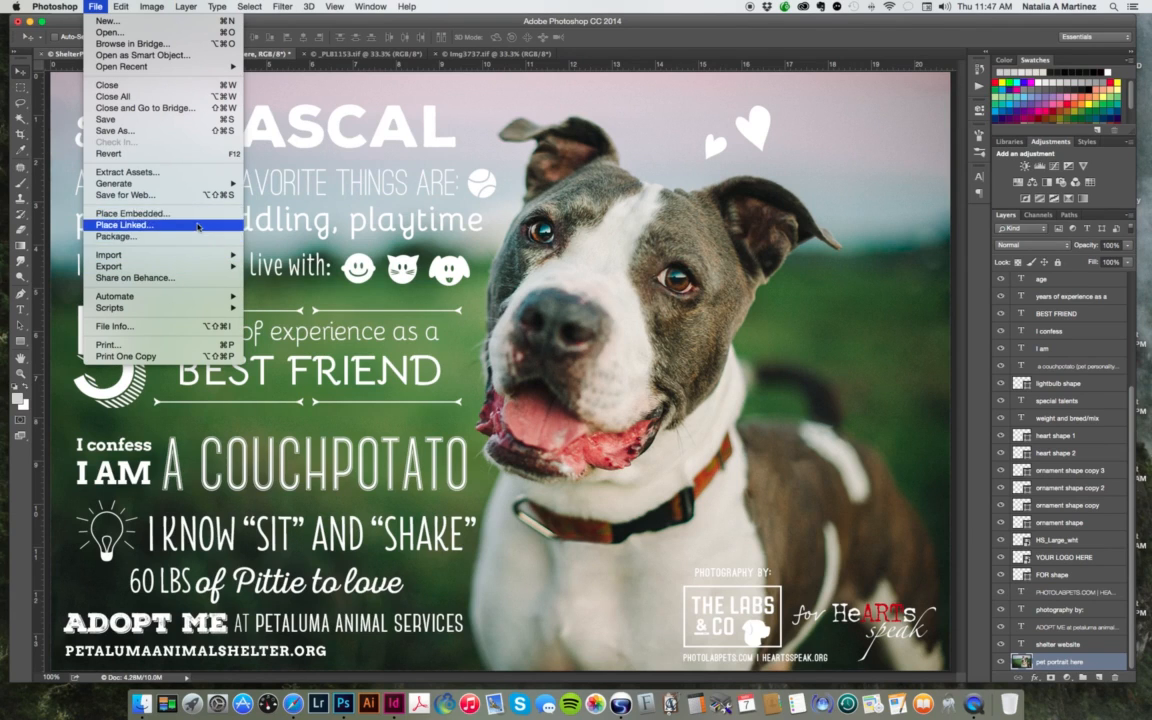
click(198, 226)
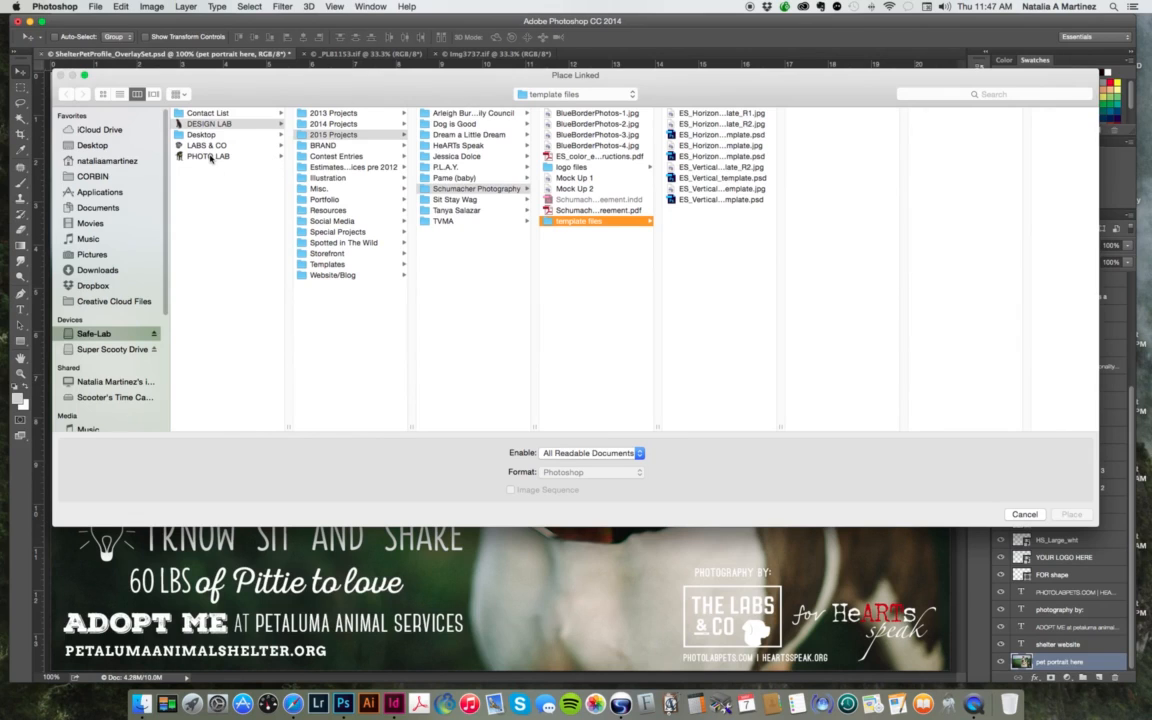
click(210, 157)
click(325, 123)
click(451, 148)
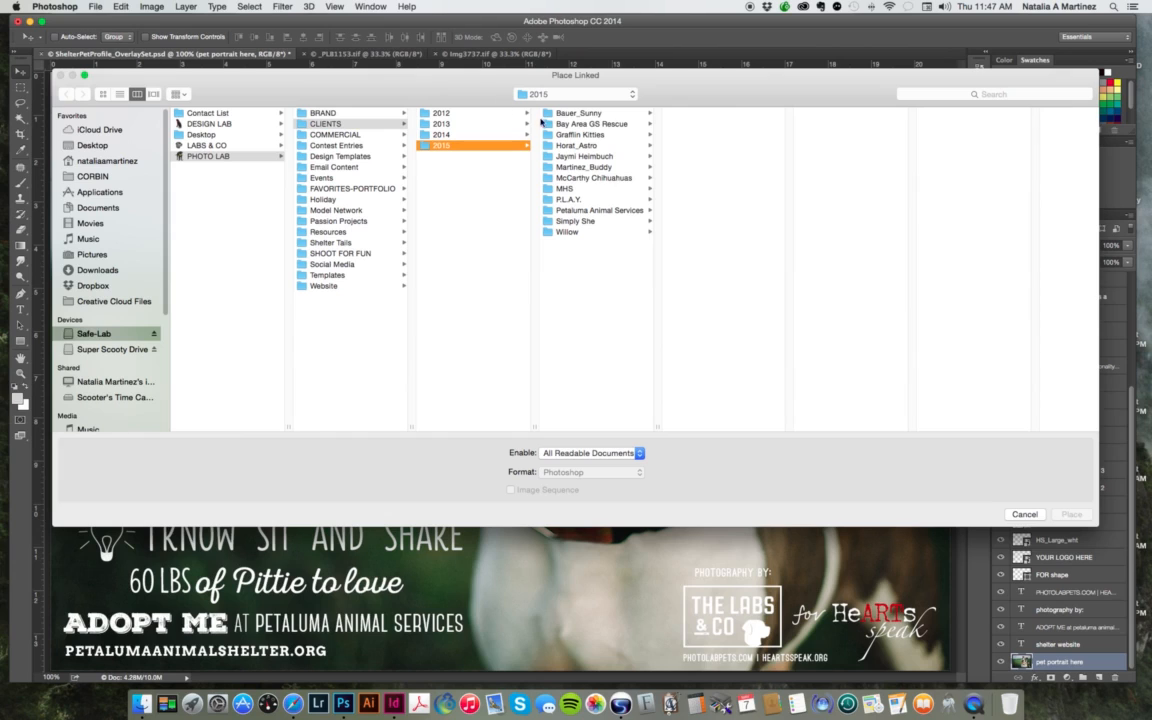
click(590, 178)
click(690, 168)
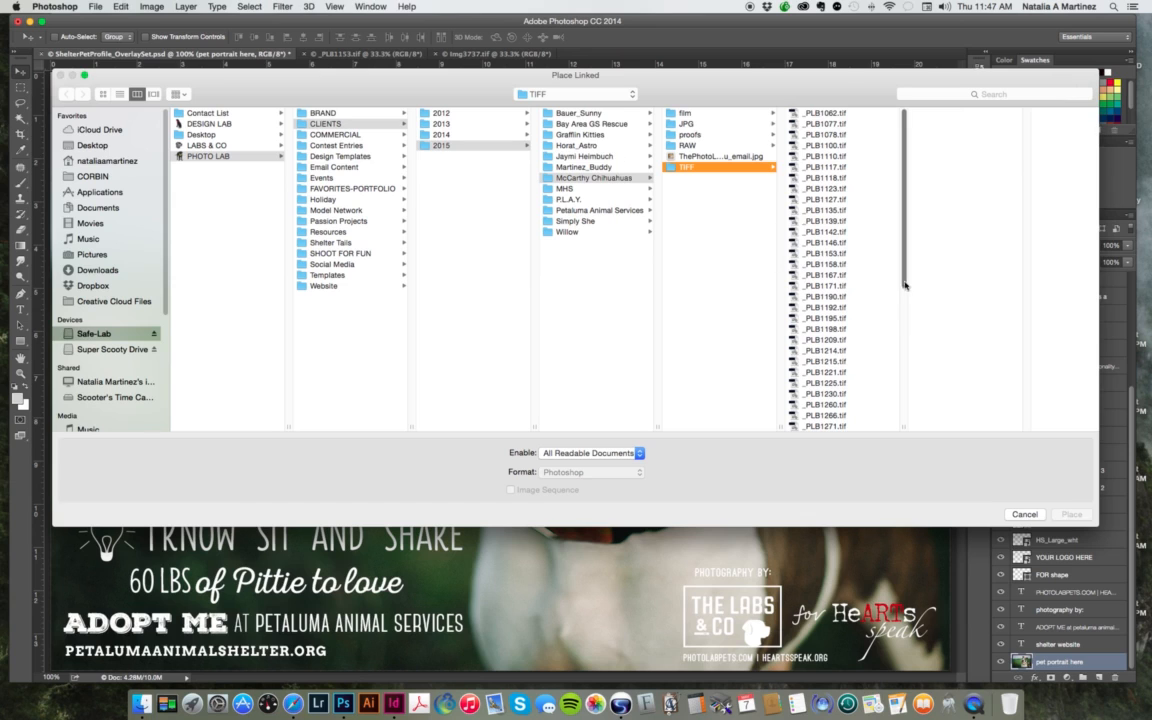
Step: Place _PLB1153.tif into the template as a linked file above the pet portrait here layer
drag(903, 278, 887, 327)
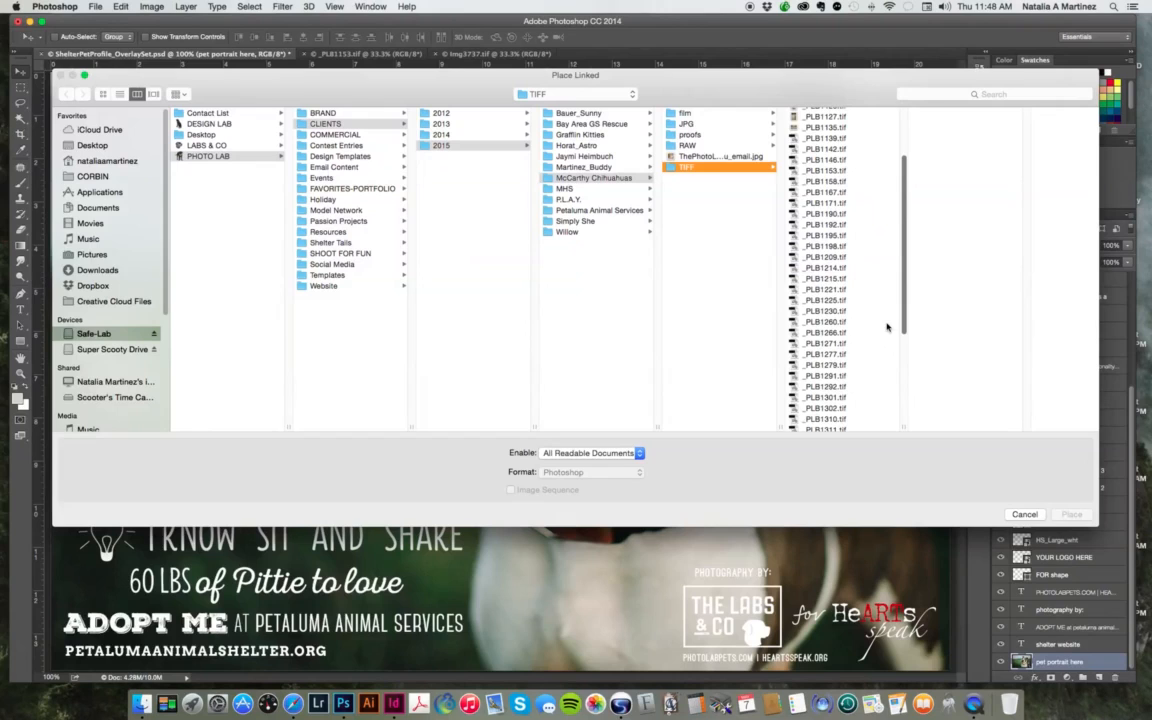
click(826, 172)
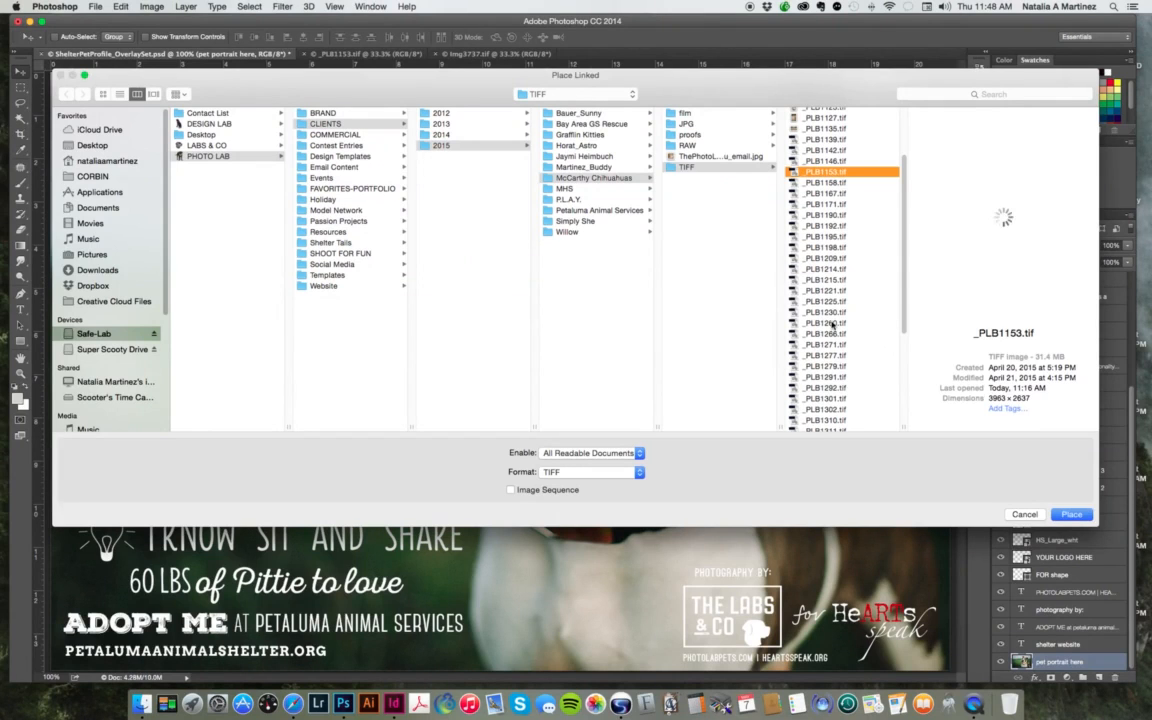
drag(831, 88, 813, 102)
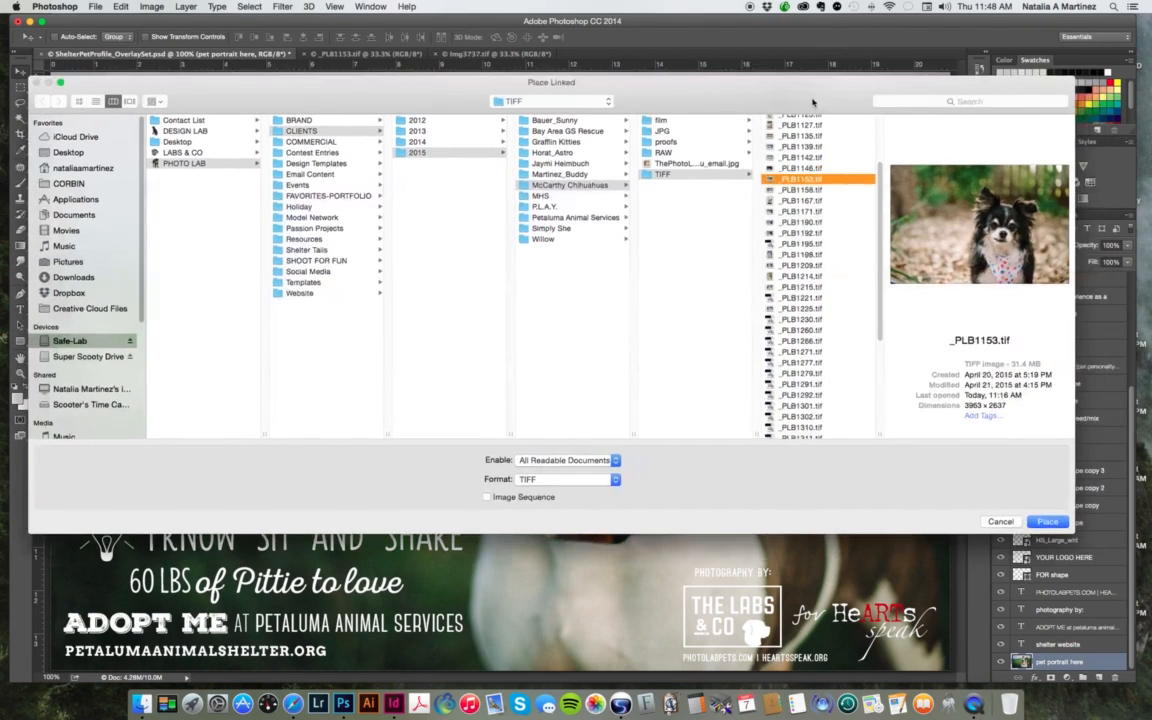
click(1045, 524)
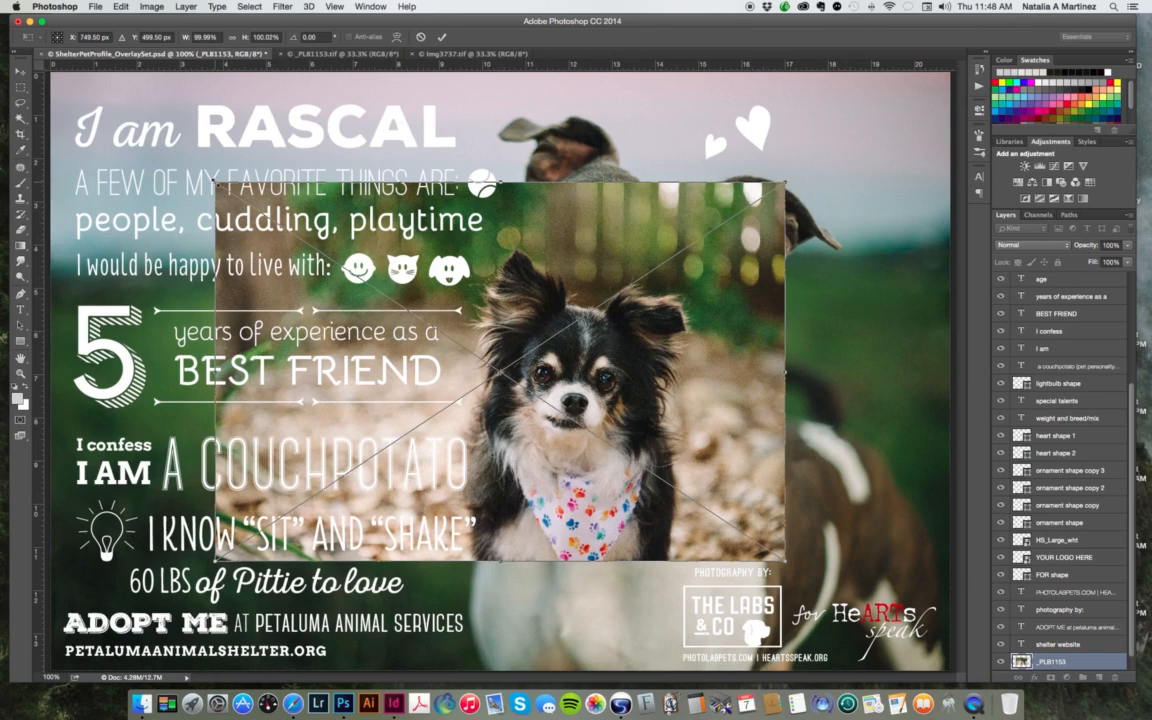
Step: Scale the placed photo proportionally to about 158.5% so it covers the canvas, and nudge it slightly up and right
drag(214, 181, 50, 73)
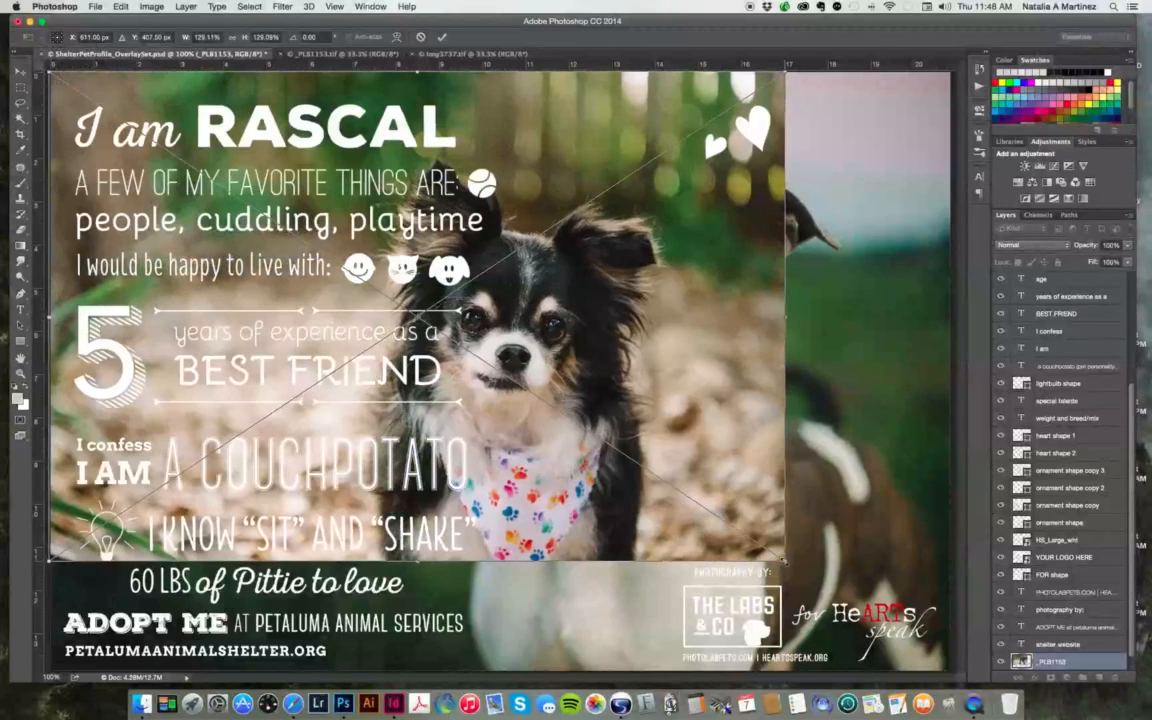
drag(788, 563, 963, 682)
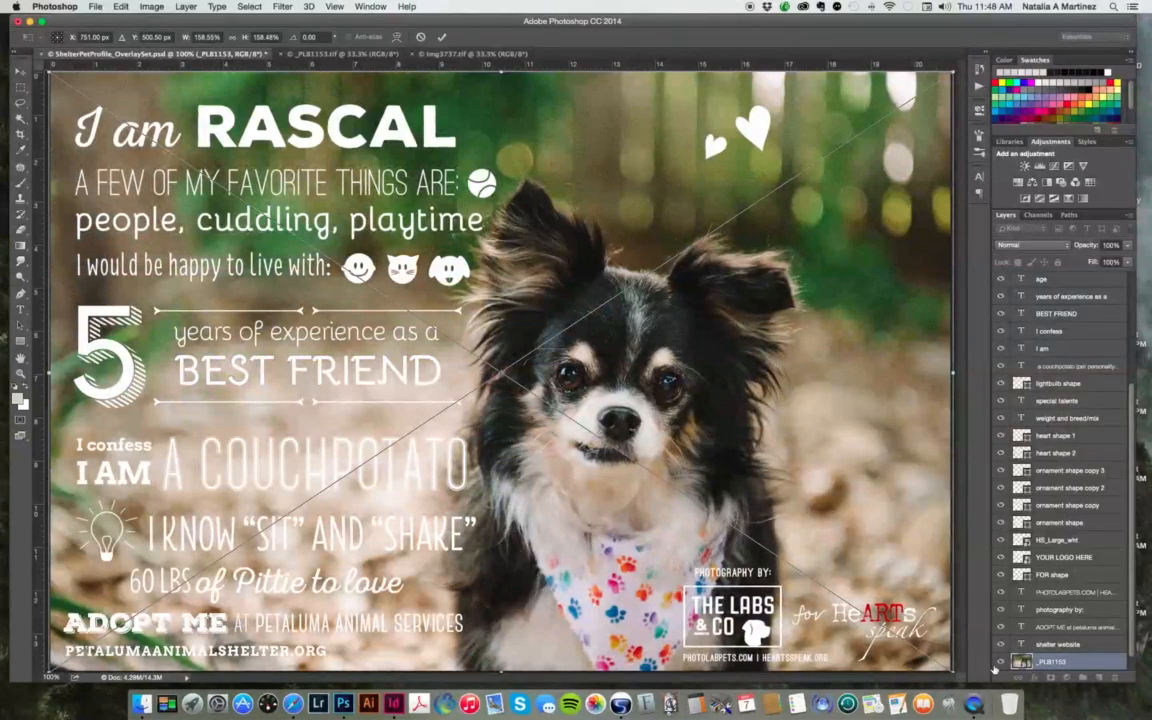
key(Up)
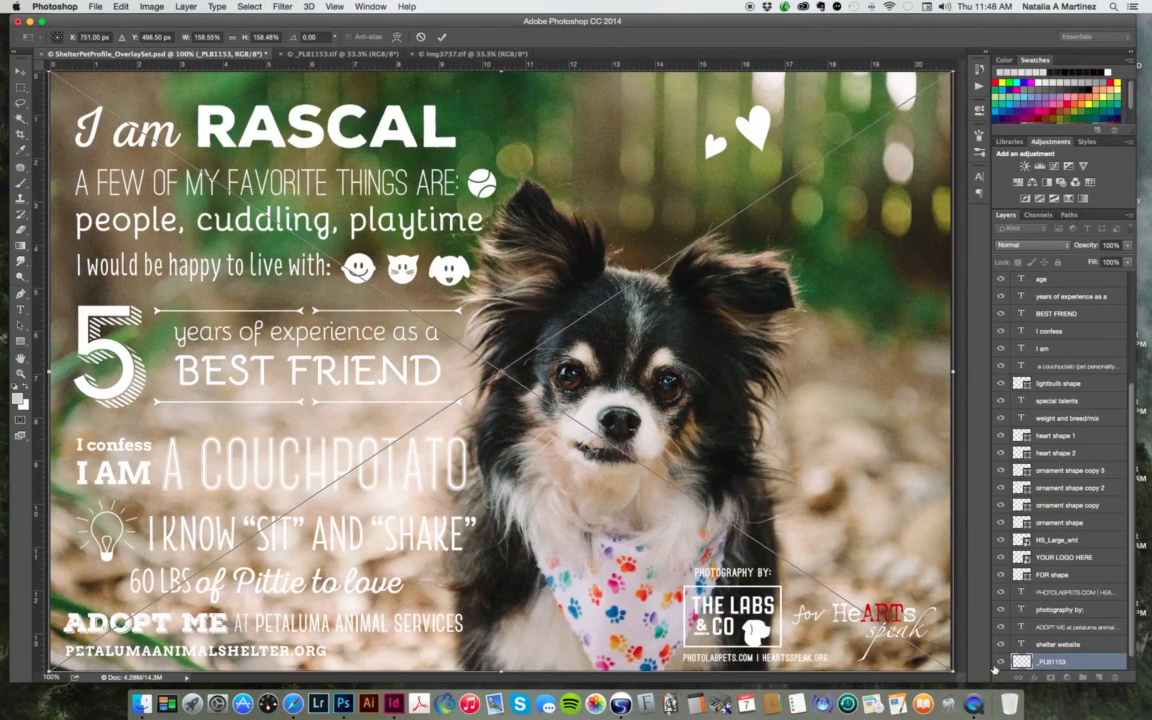
key(Right)
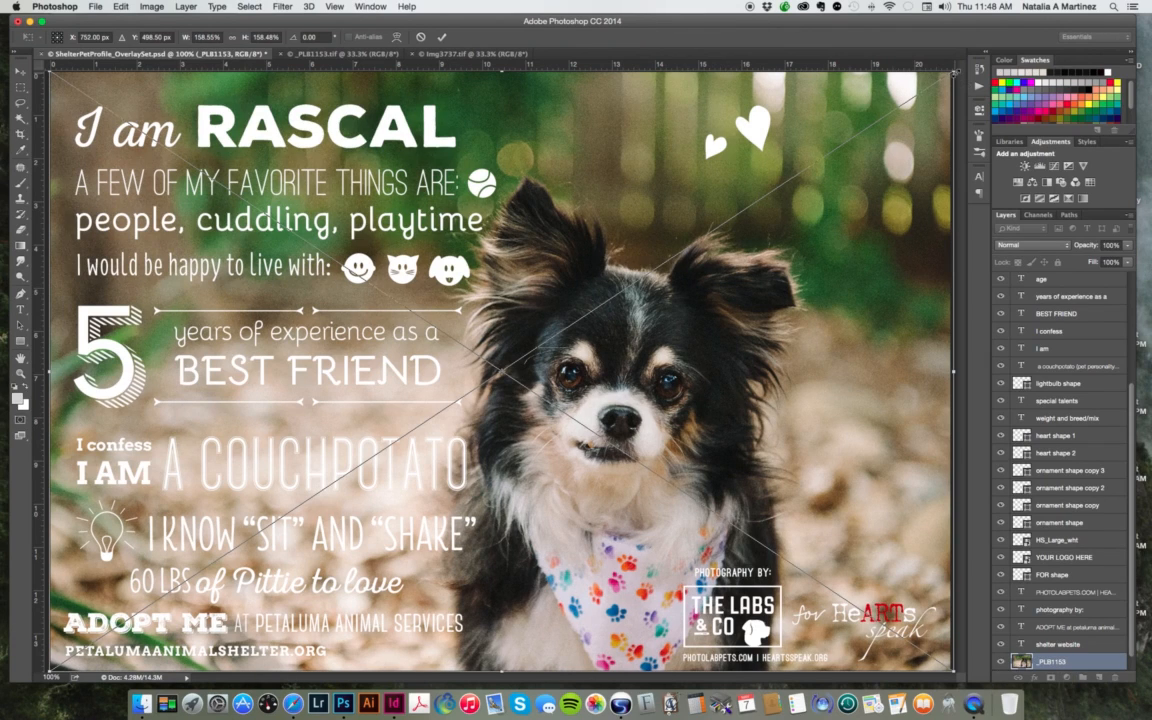
Step: Enlarge the placed photo to about 179% beyond the canvas's upper-right corner, commit it, and hide the pet portrait here layer
key(super+minus)
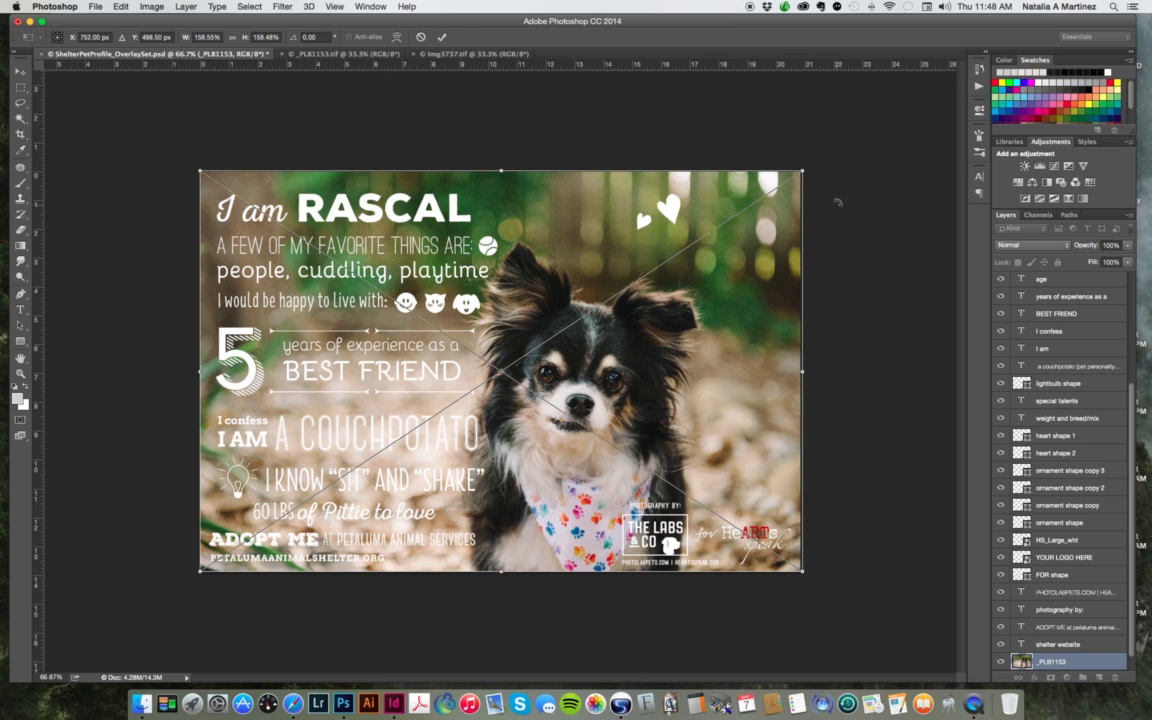
drag(806, 174, 898, 141)
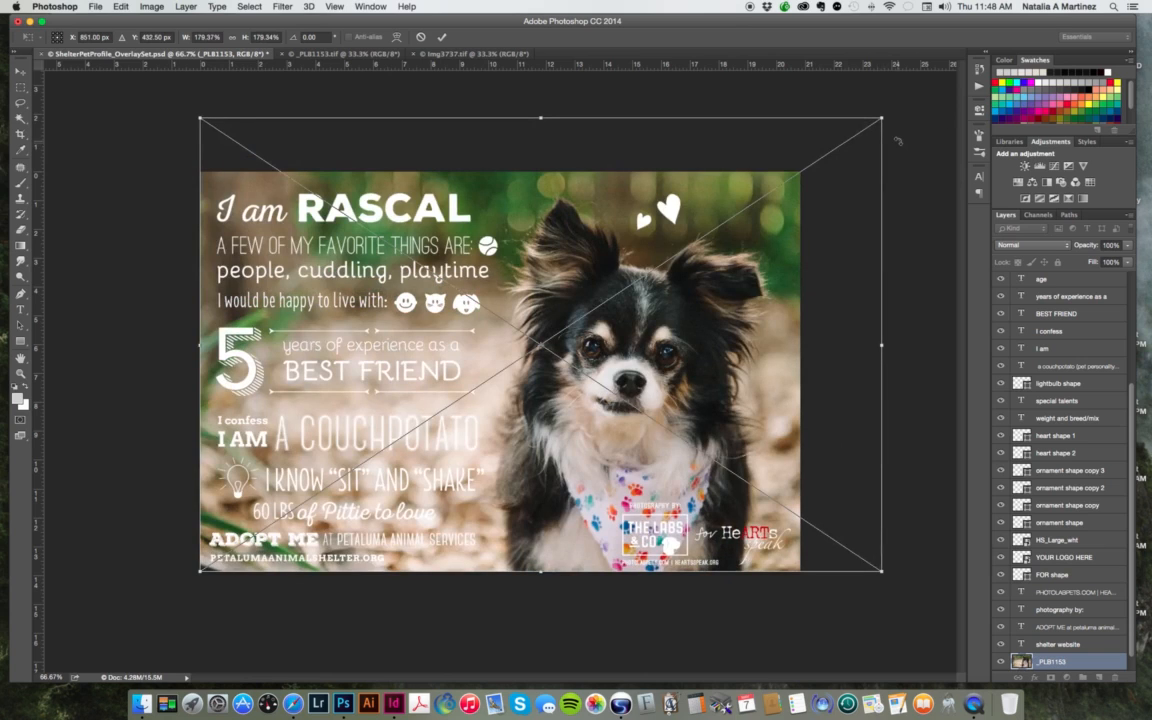
key(Return)
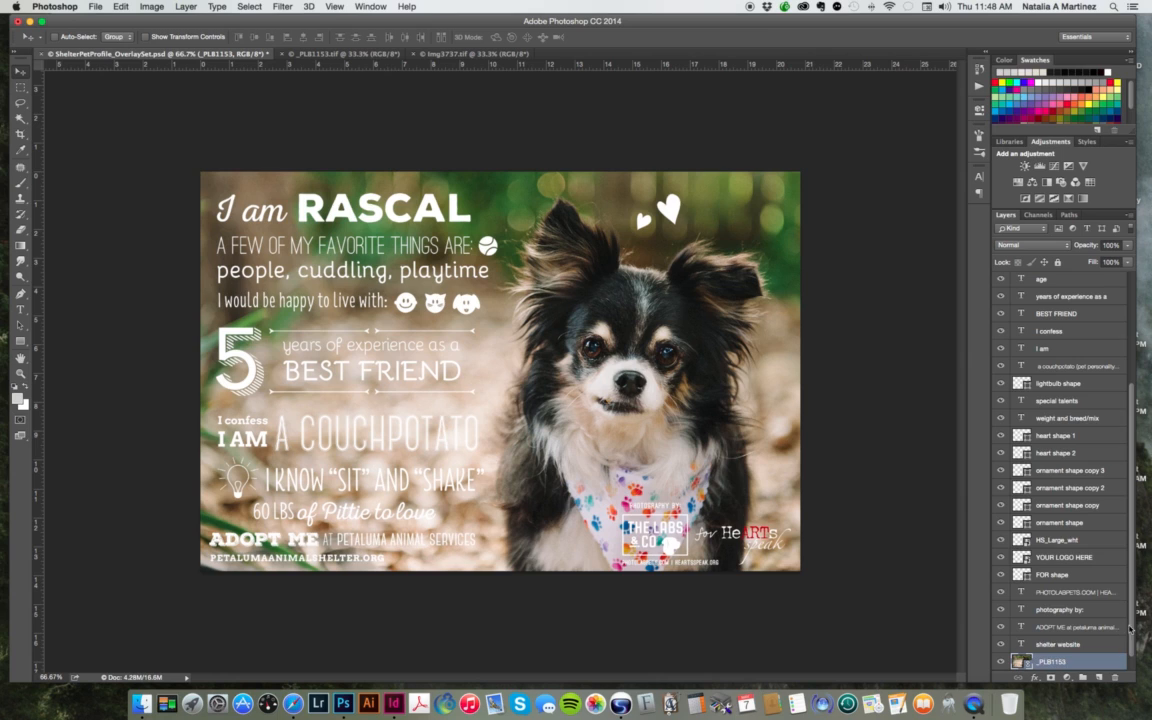
scroll(1030, 620, down, 1)
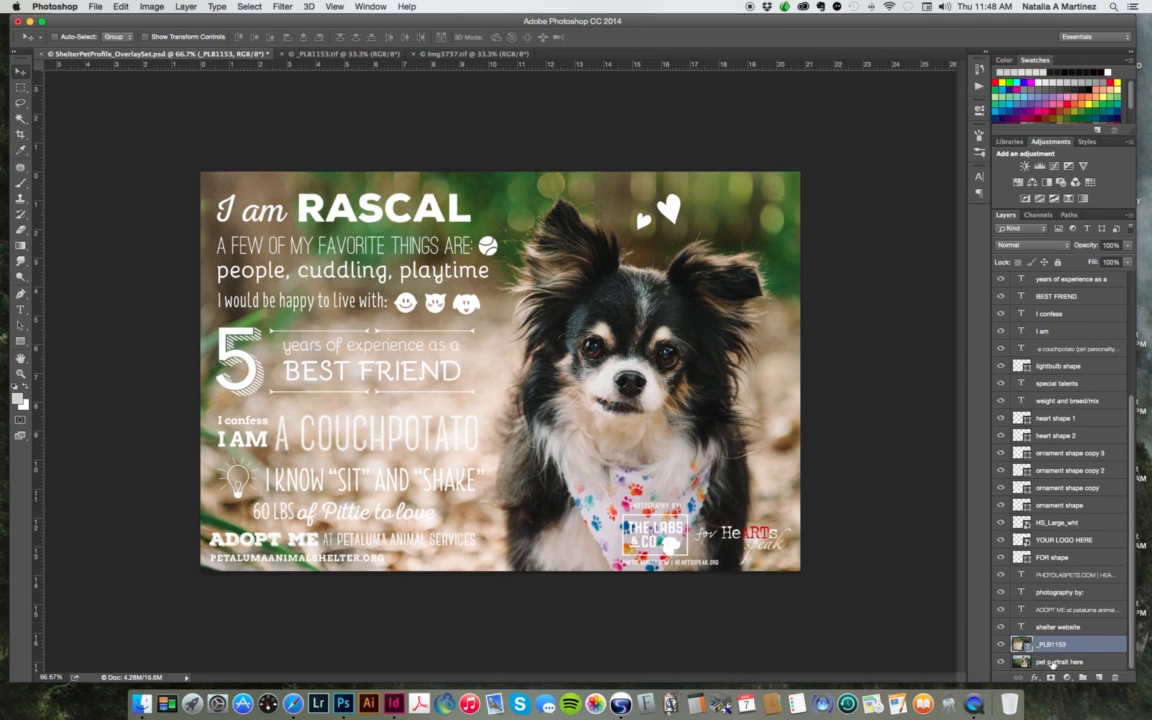
click(1001, 662)
Step: Replace the text of the Pet's name layer with PIRATE
scroll(1100, 400, up, 5)
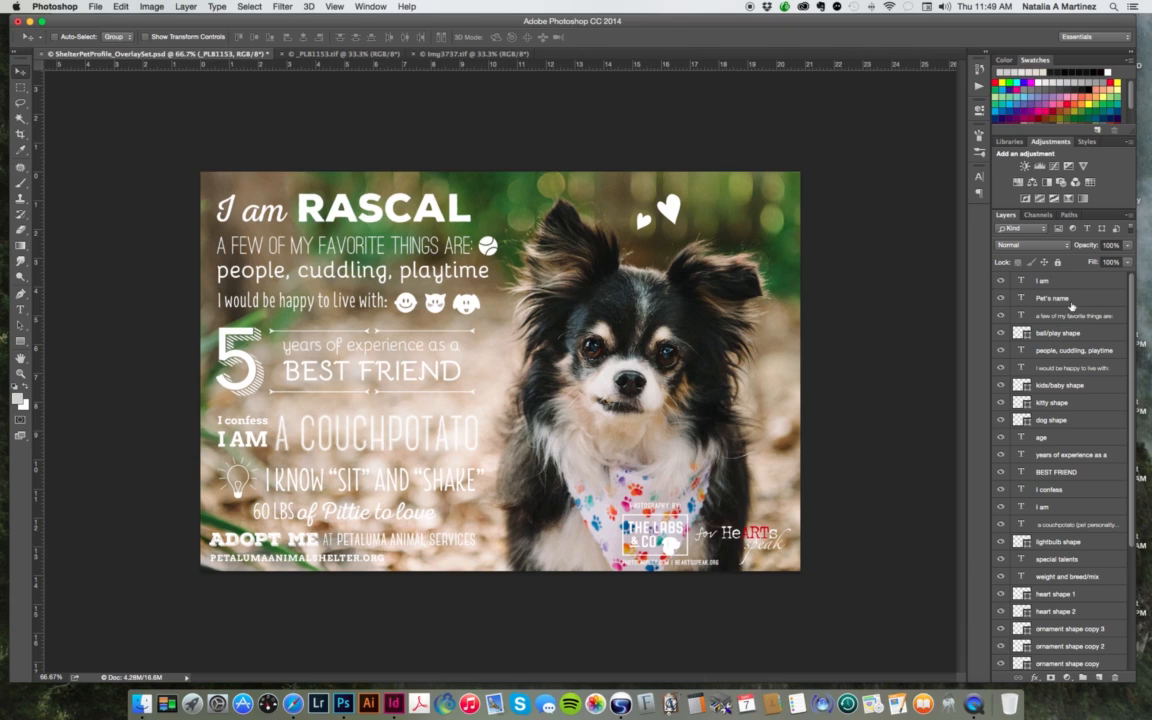
click(1036, 298)
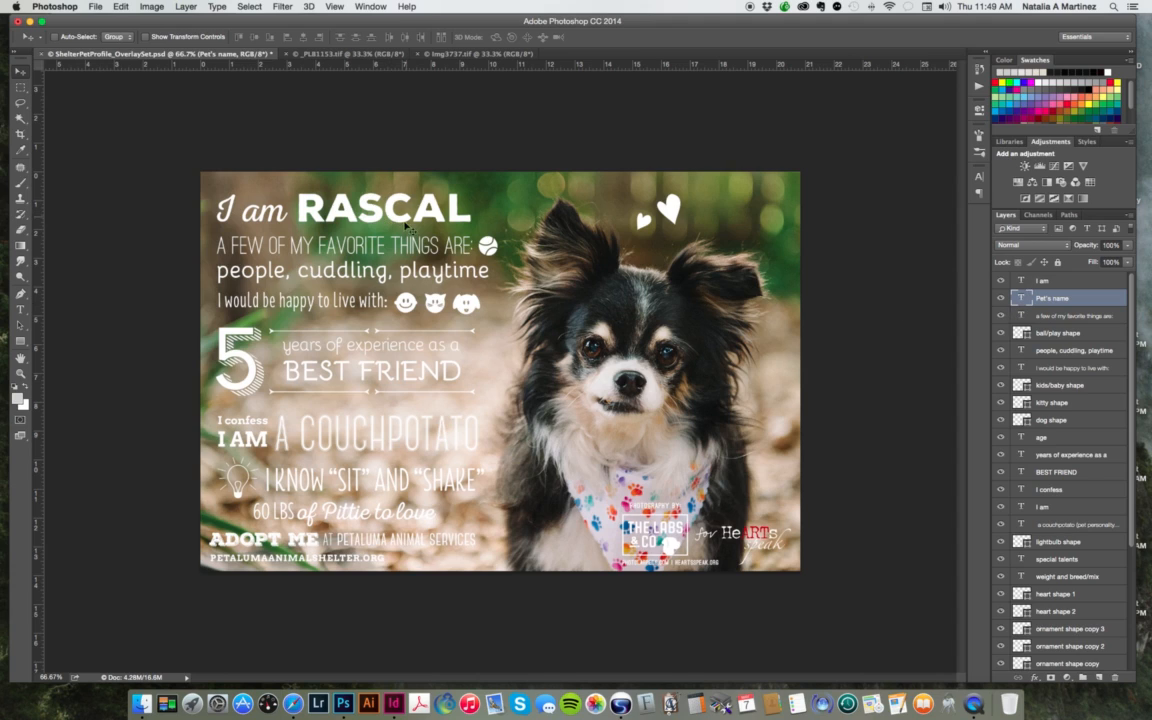
double_click(1020, 298)
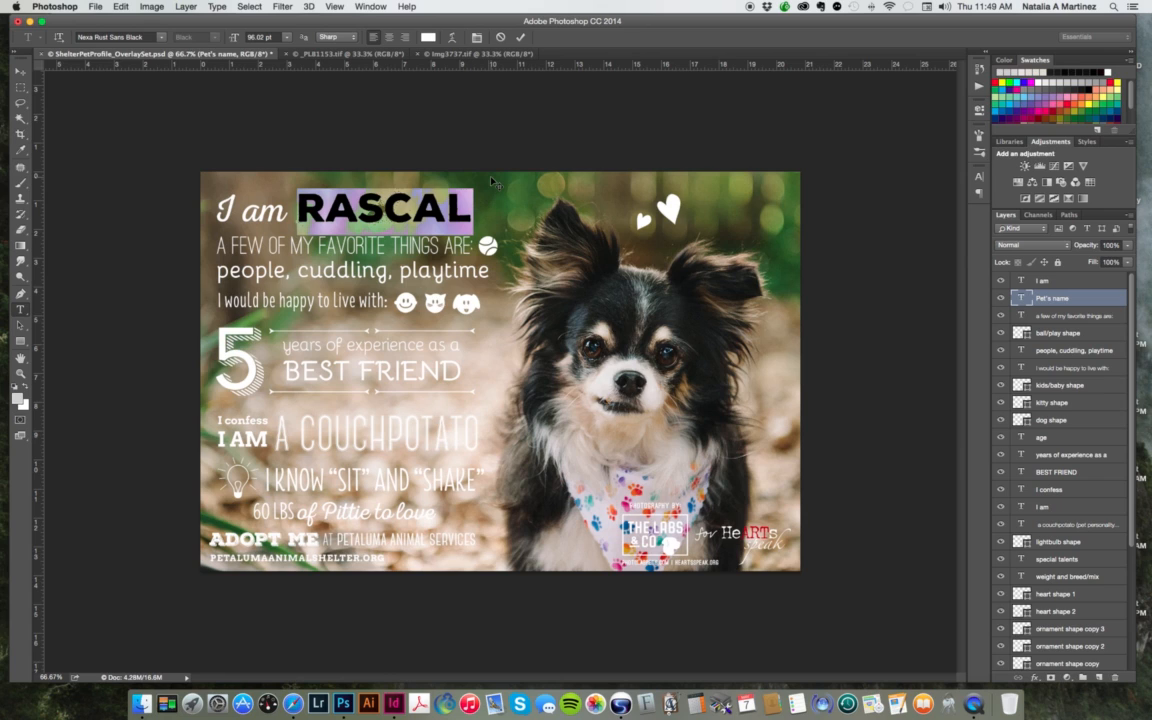
text(PIR)
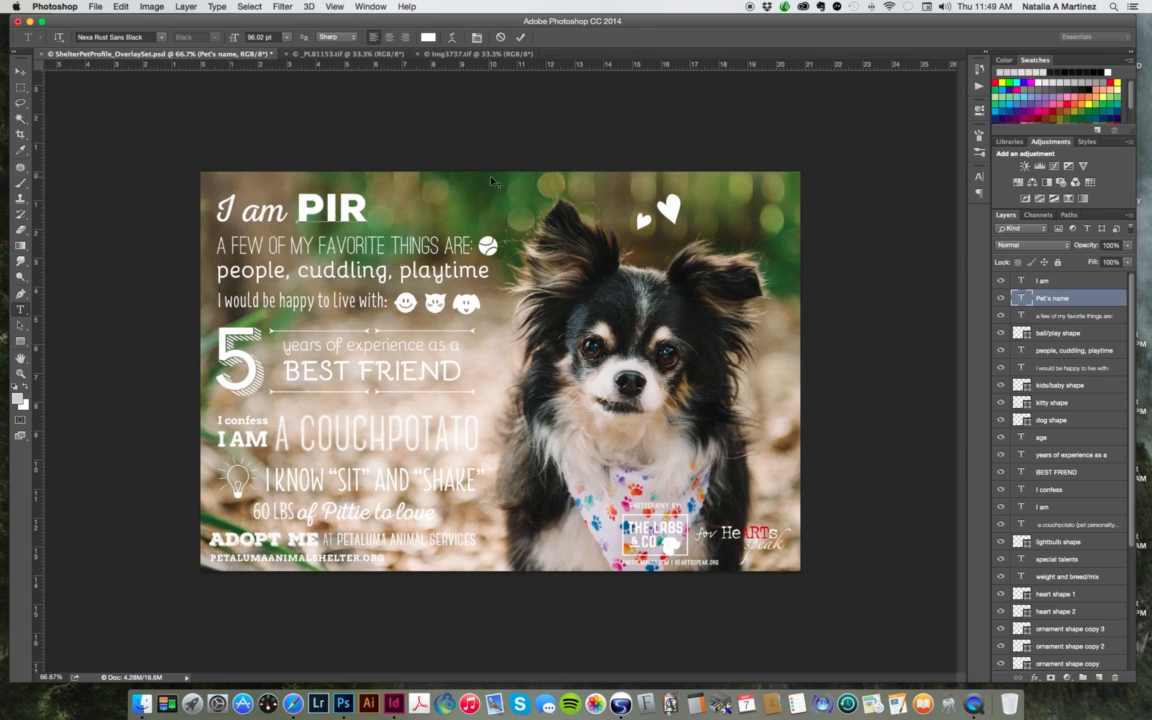
text(ATE)
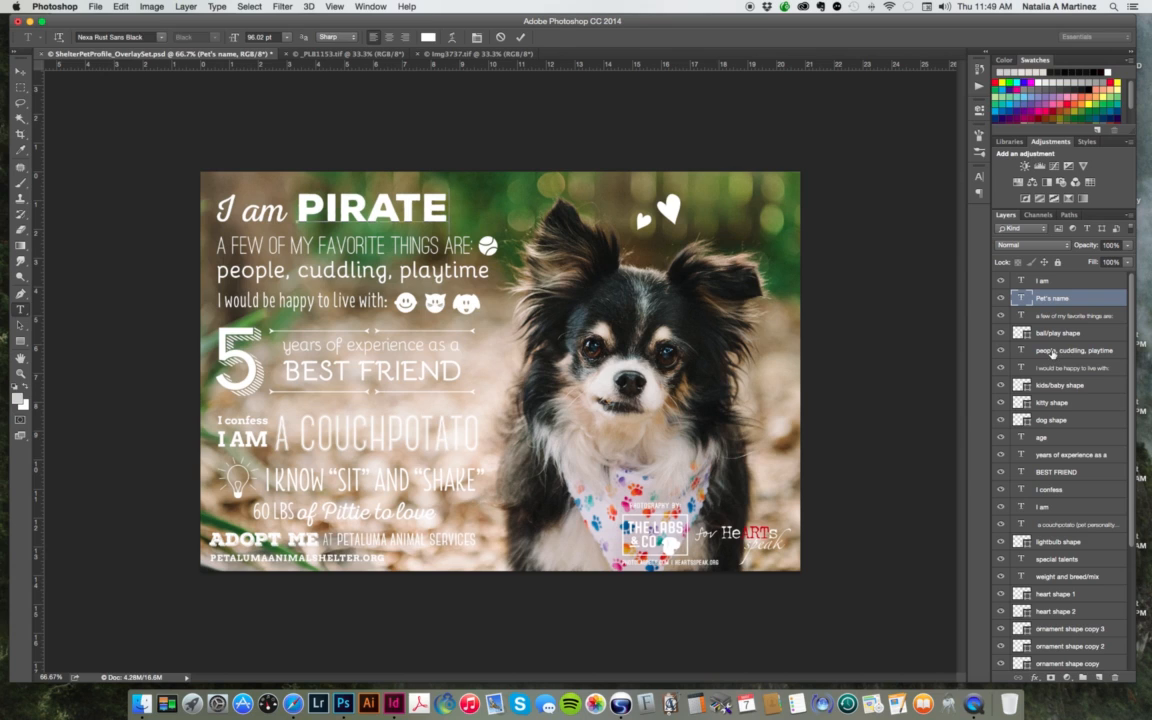
key(v)
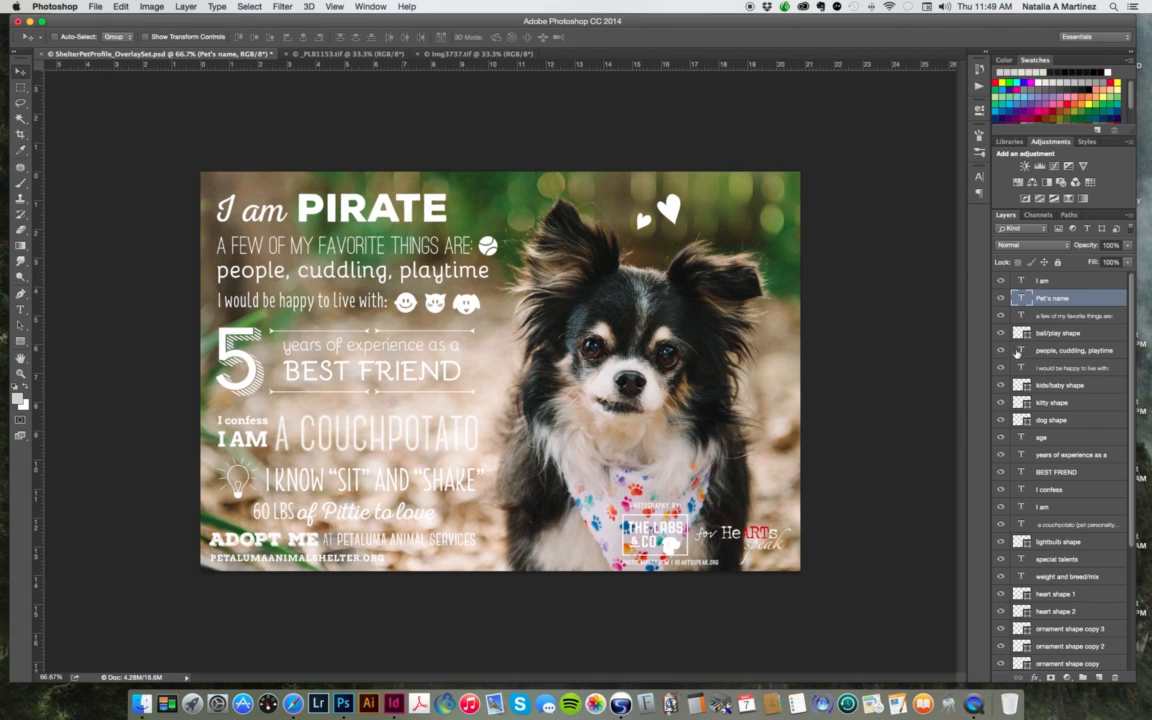
Step: Replace the word "playtime" with "treats" in the people, cuddling, playtime text layer
double_click(1020, 351)
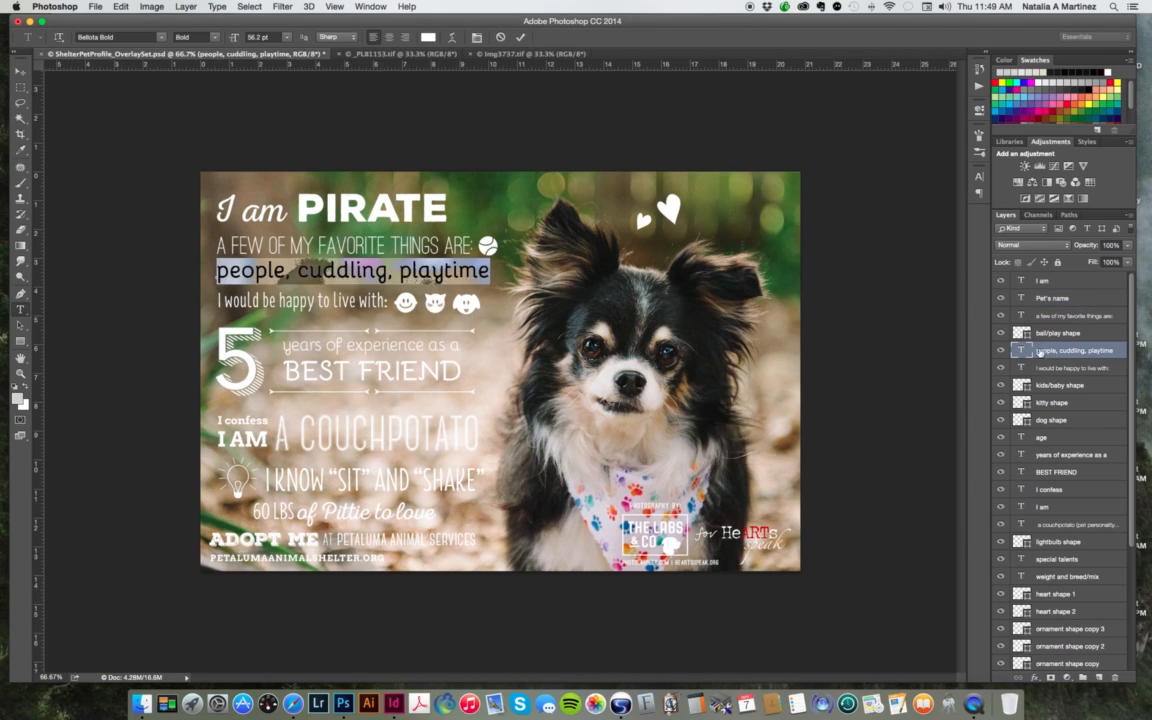
click(370, 271)
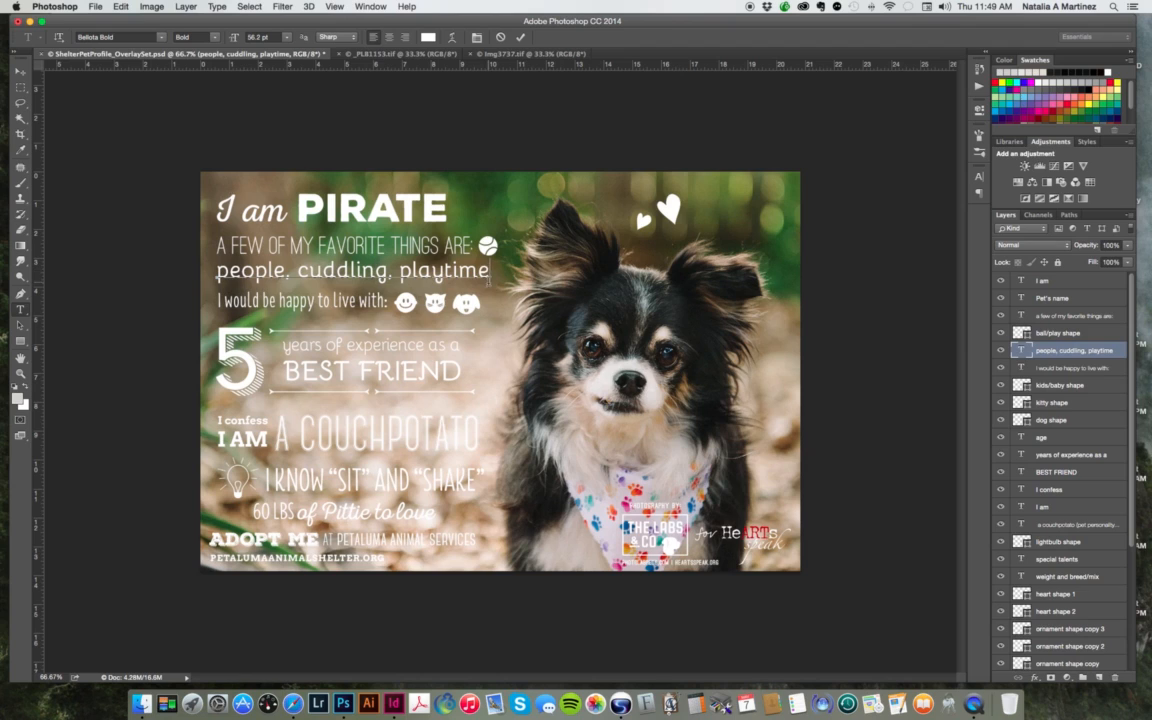
key(BackSpace)
key(BackSpace)
key(BackSpace)
key(BackSpace)
key(BackSpace)
key(BackSpace)
key(BackSpace)
text(treats)
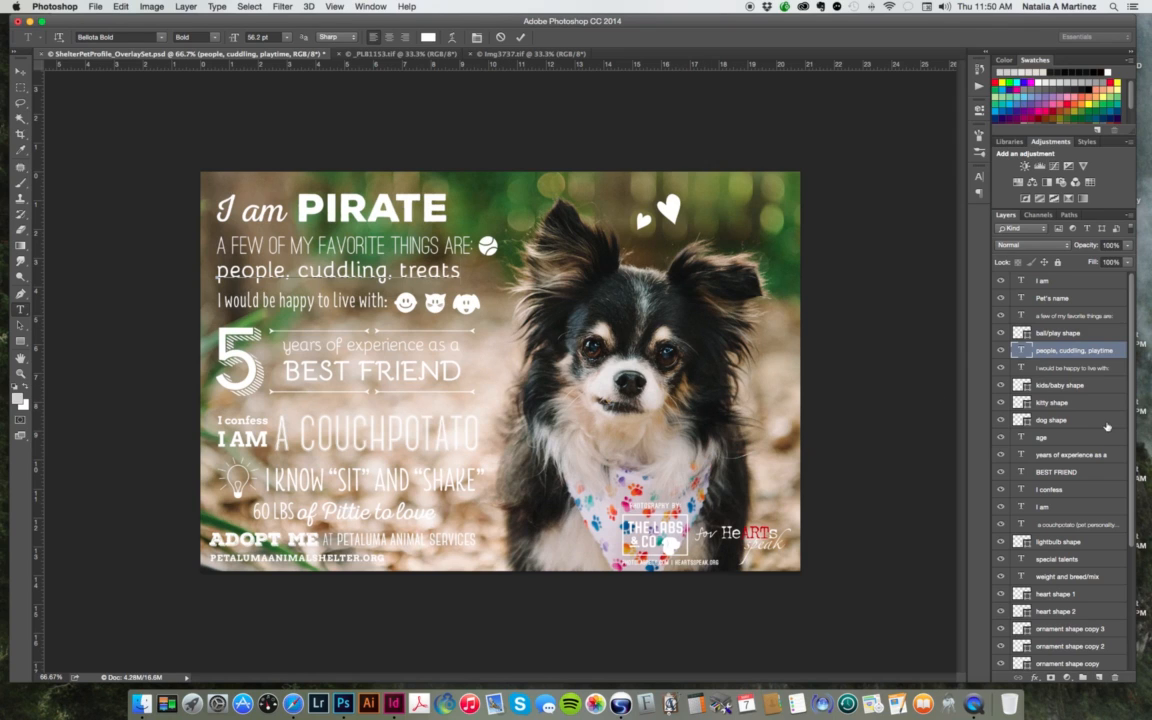
key(super+Return)
key(v)
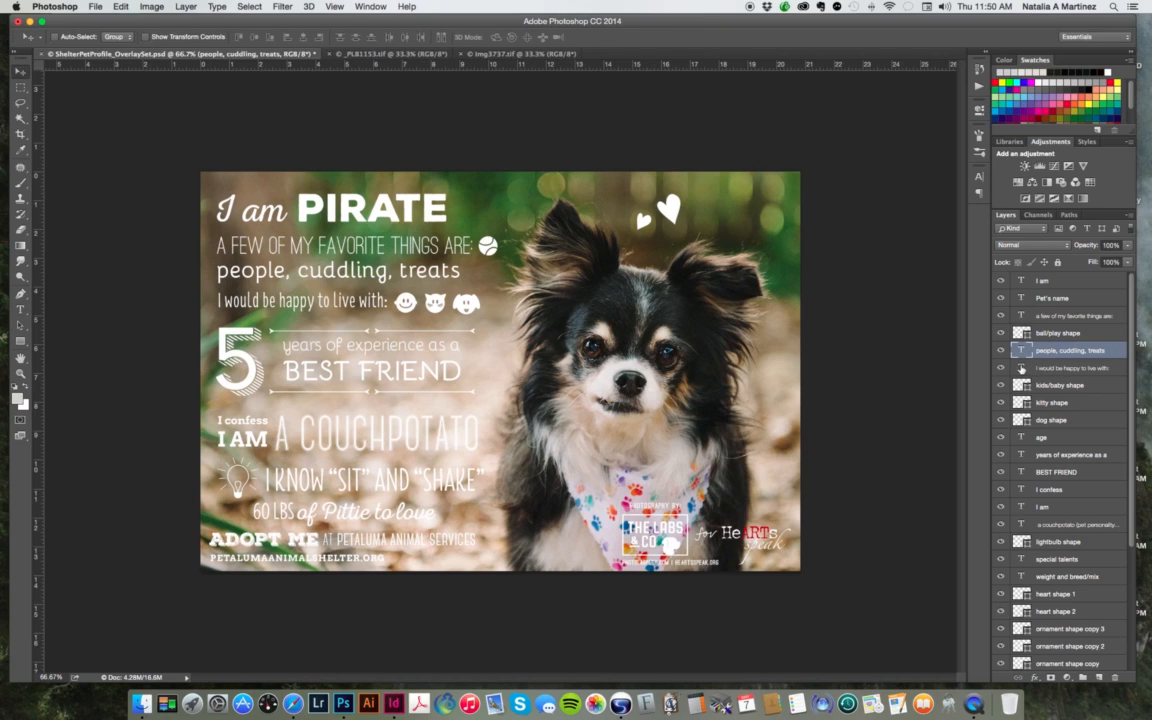
Step: Hide the kids/baby shape icon in the "I would be happy to live with:" line and select its layer
click(1023, 368)
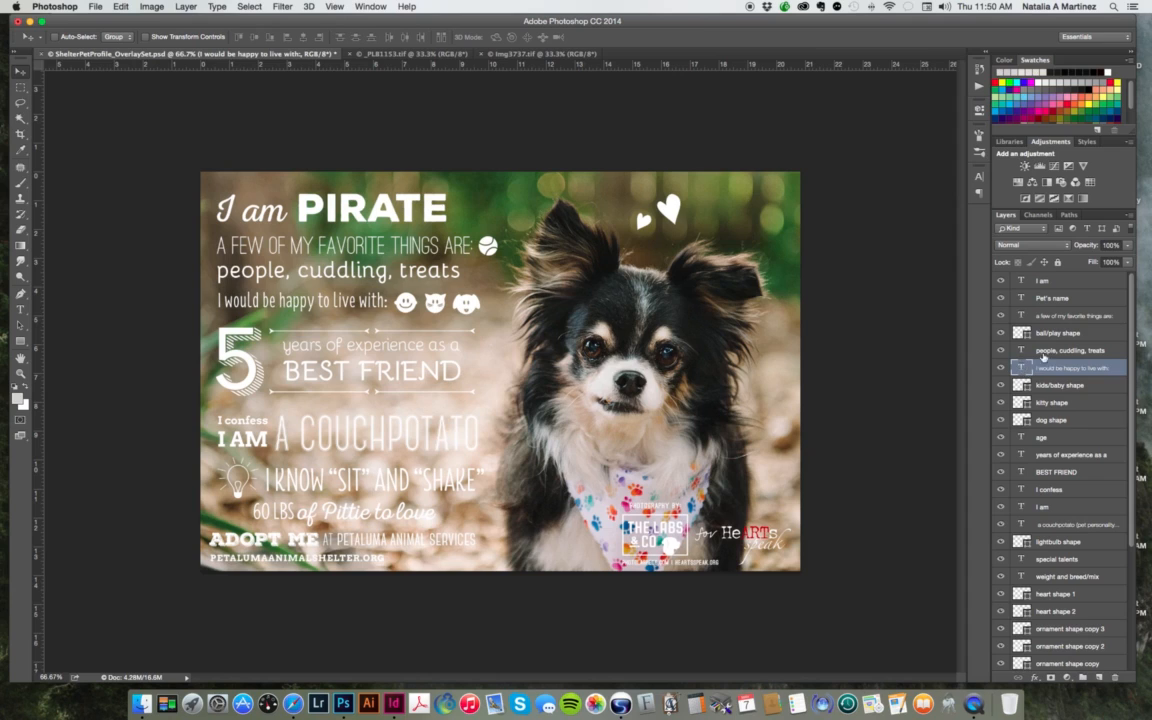
click(1001, 385)
click(1066, 387)
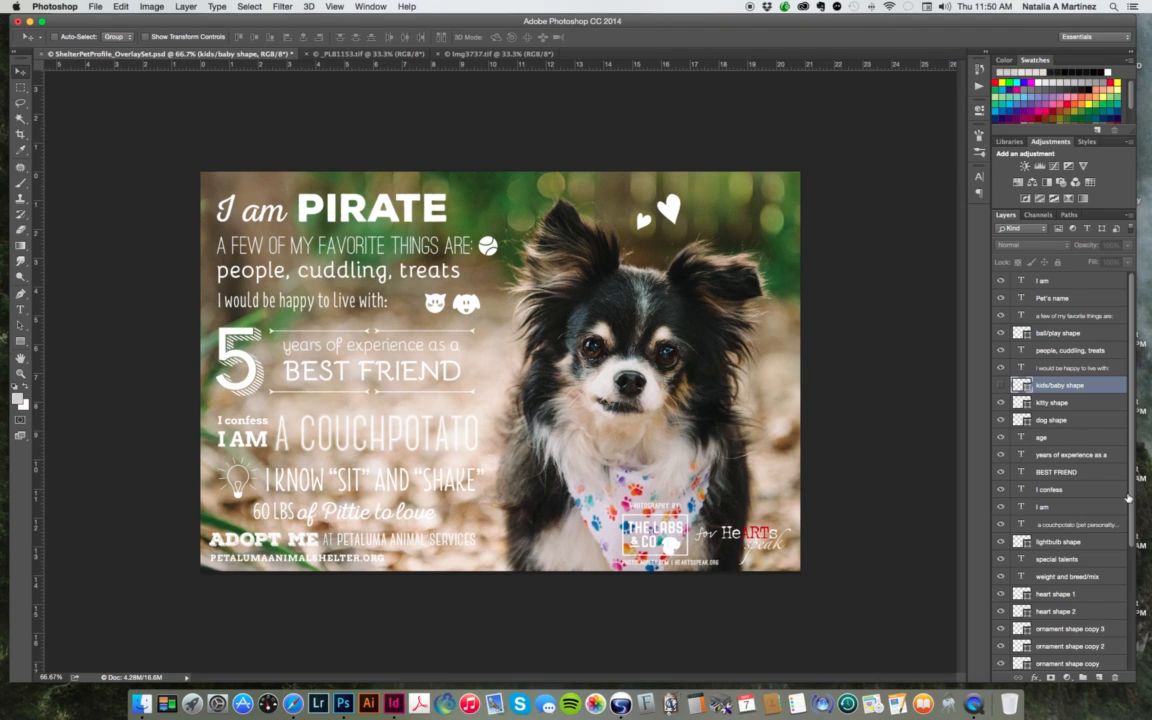
Step: Replace the number in the age text layer with 14
scroll(1130, 500, down, 1)
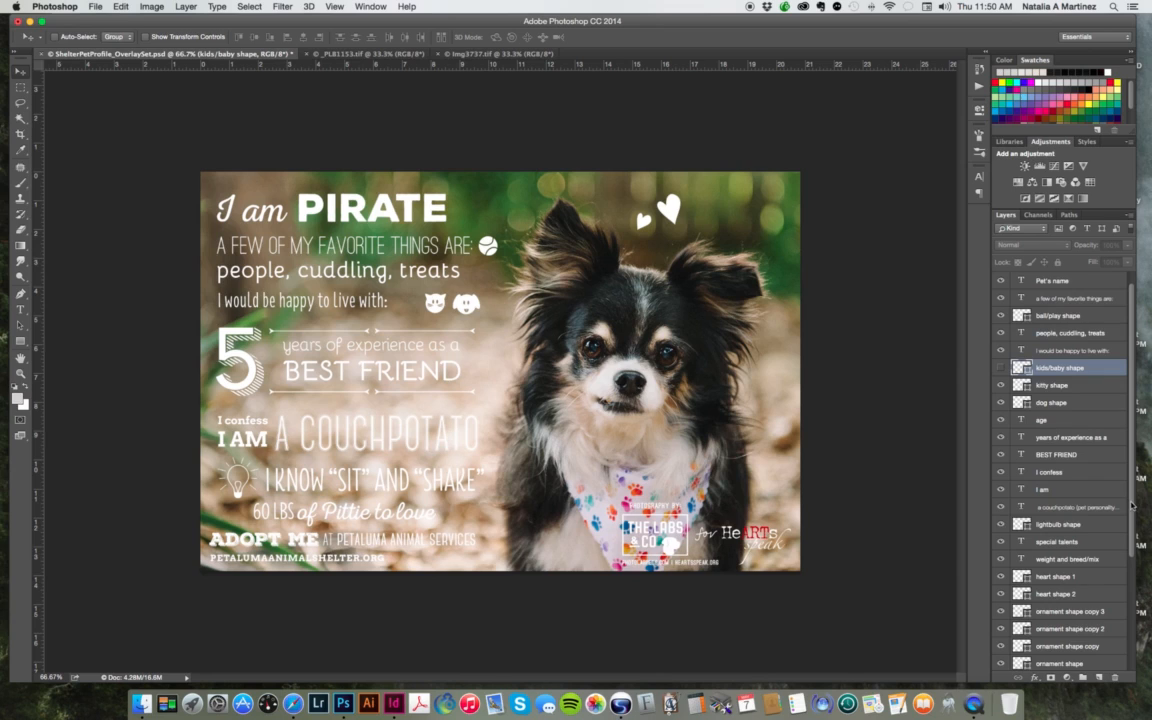
scroll(1132, 505, down, 4)
scroll(1120, 540, up, 4)
click(1001, 420)
click(1001, 421)
click(1047, 421)
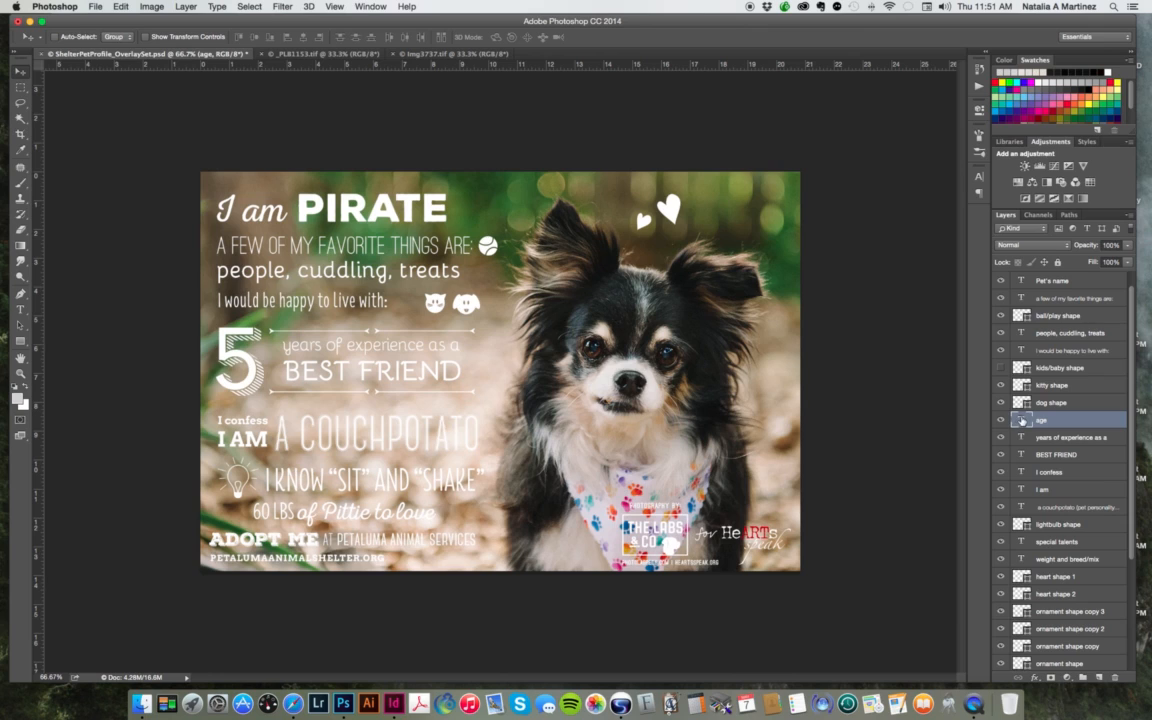
double_click(1021, 421)
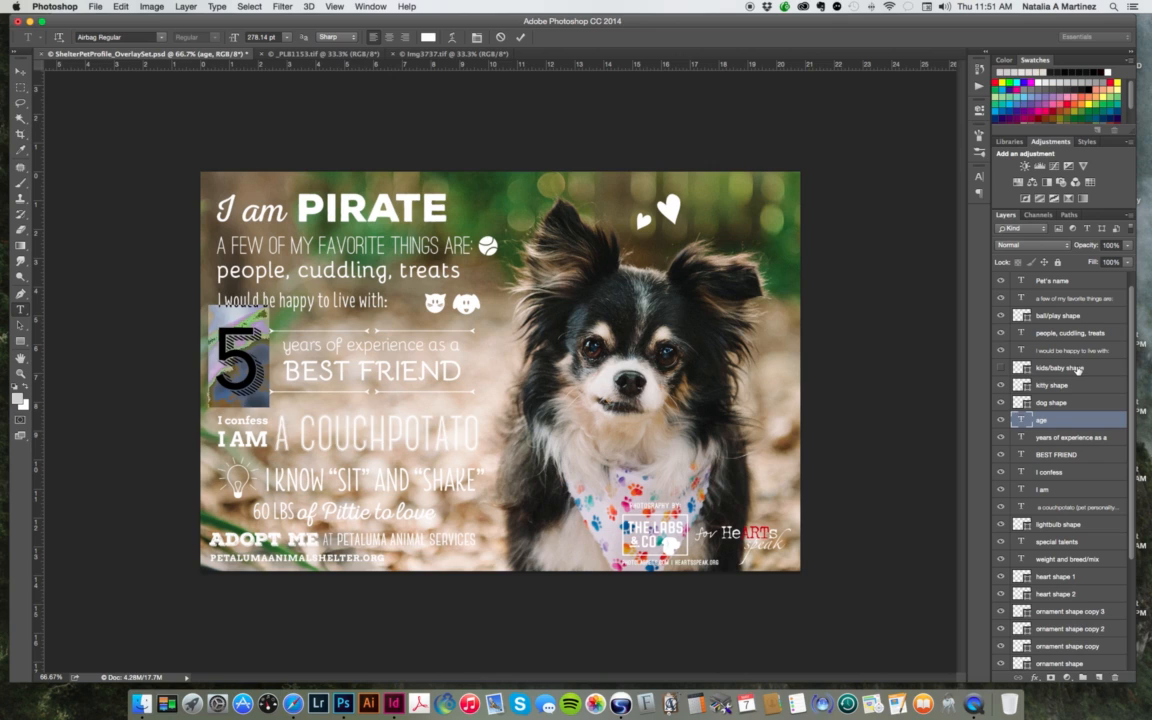
text(14)
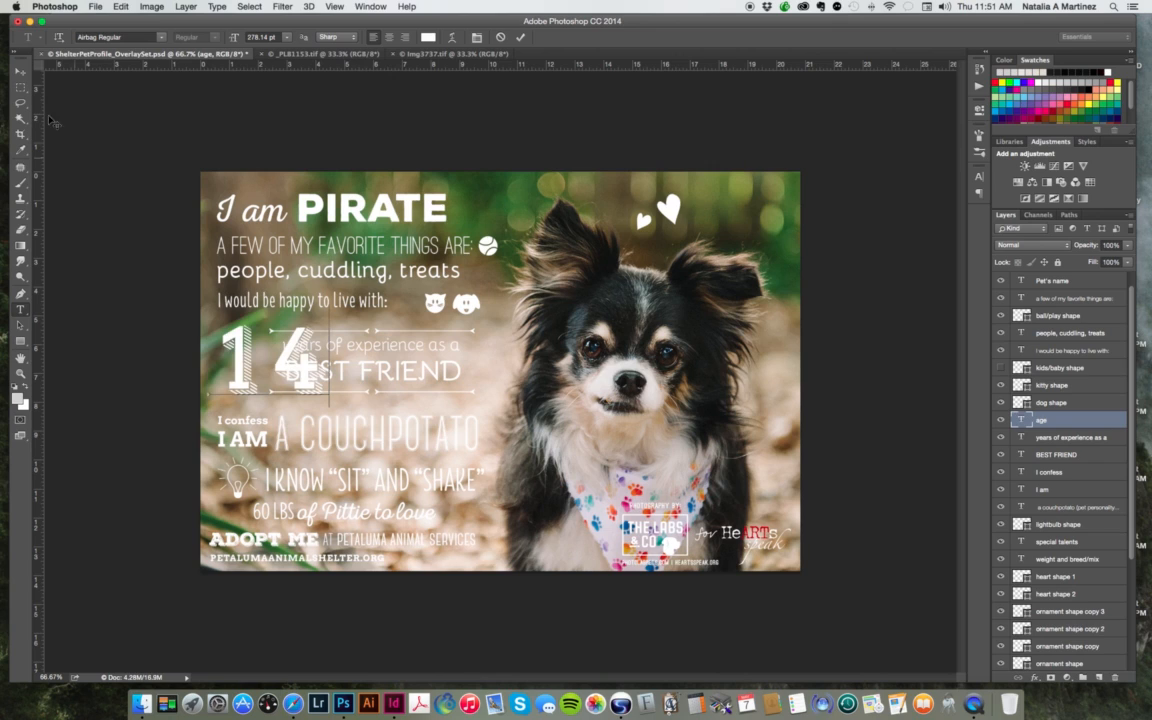
click(20, 70)
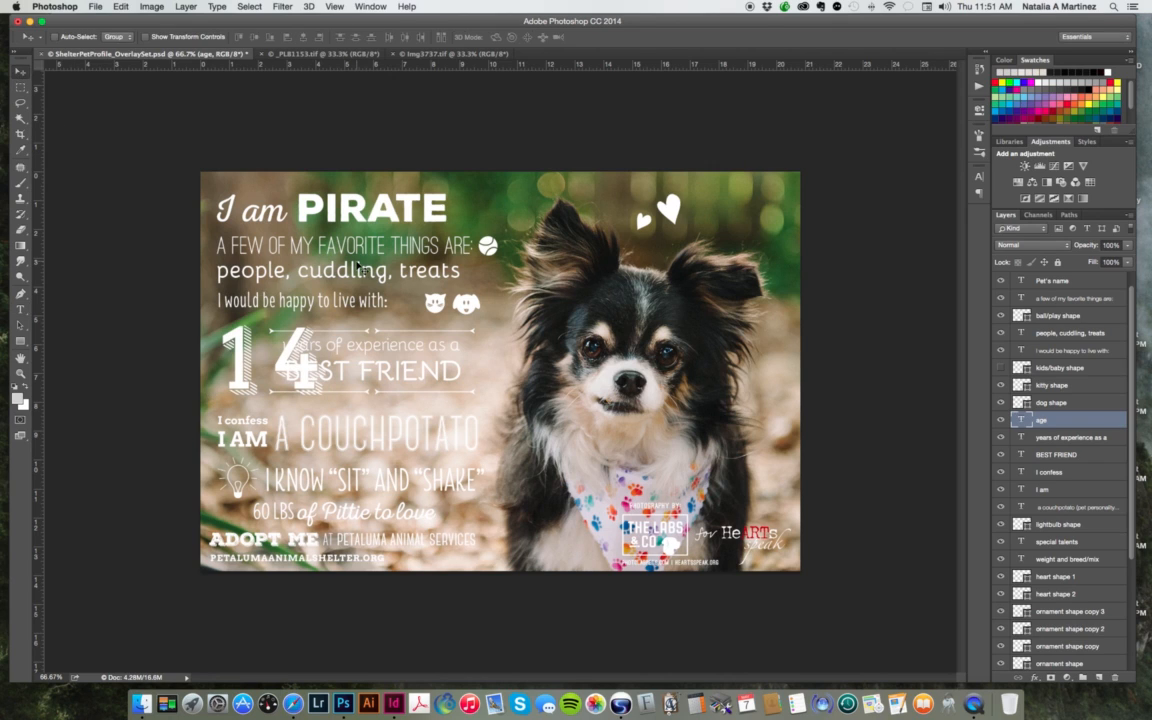
Step: Scale the 14 down proportionally to about 75% and move it slightly up to line up with the experience text
key(super+t)
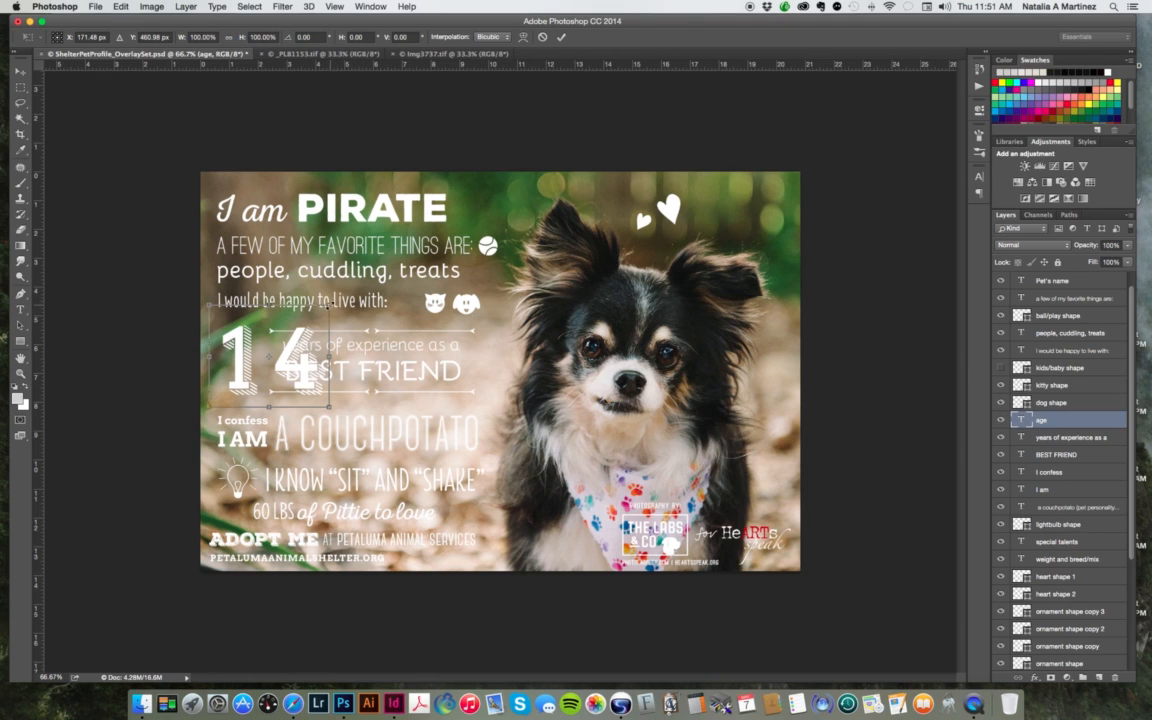
drag(327, 306, 280, 330)
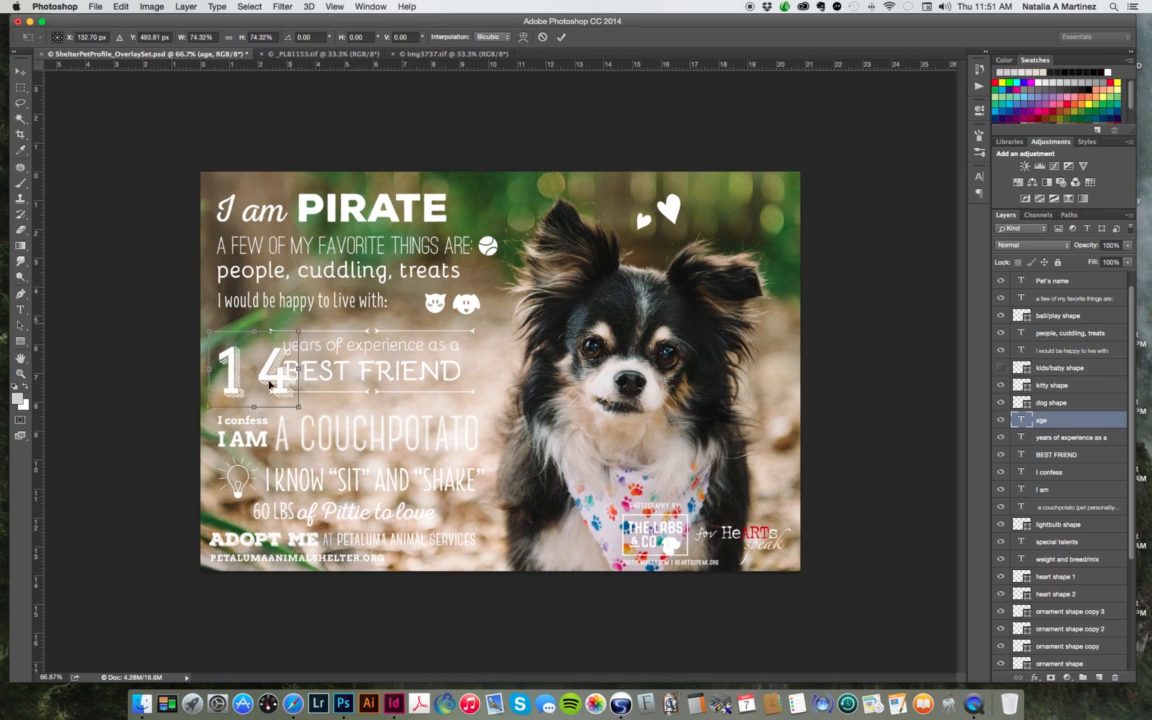
drag(270, 376, 268, 361)
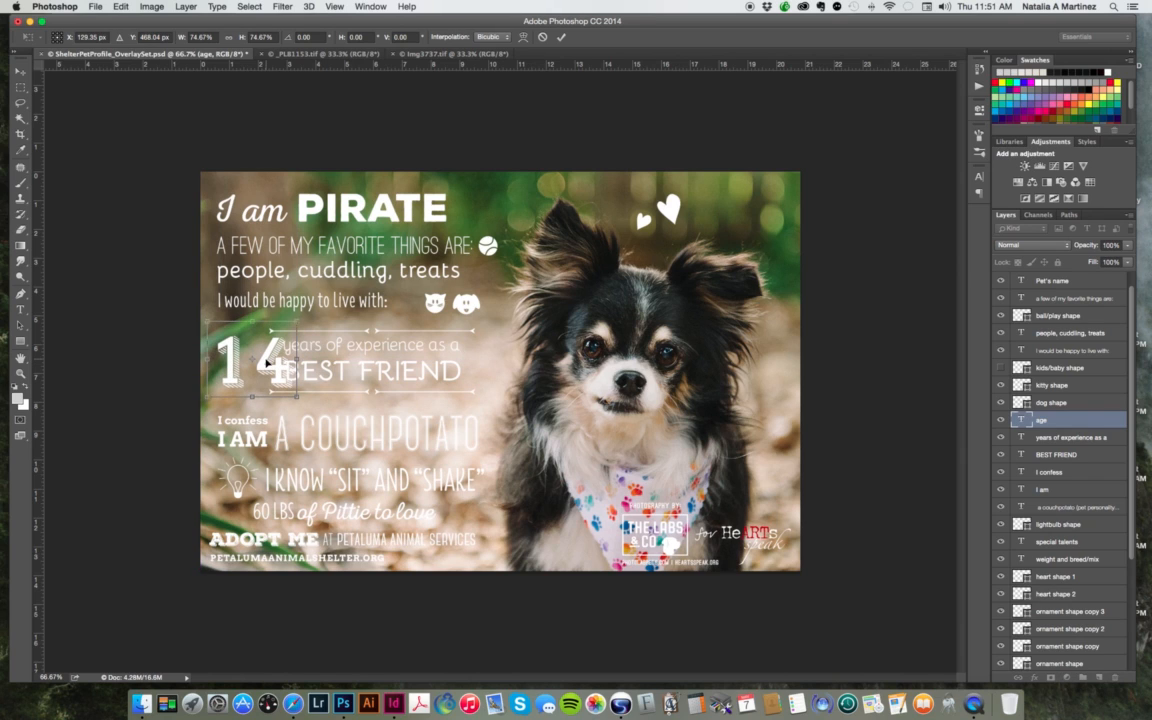
key(Return)
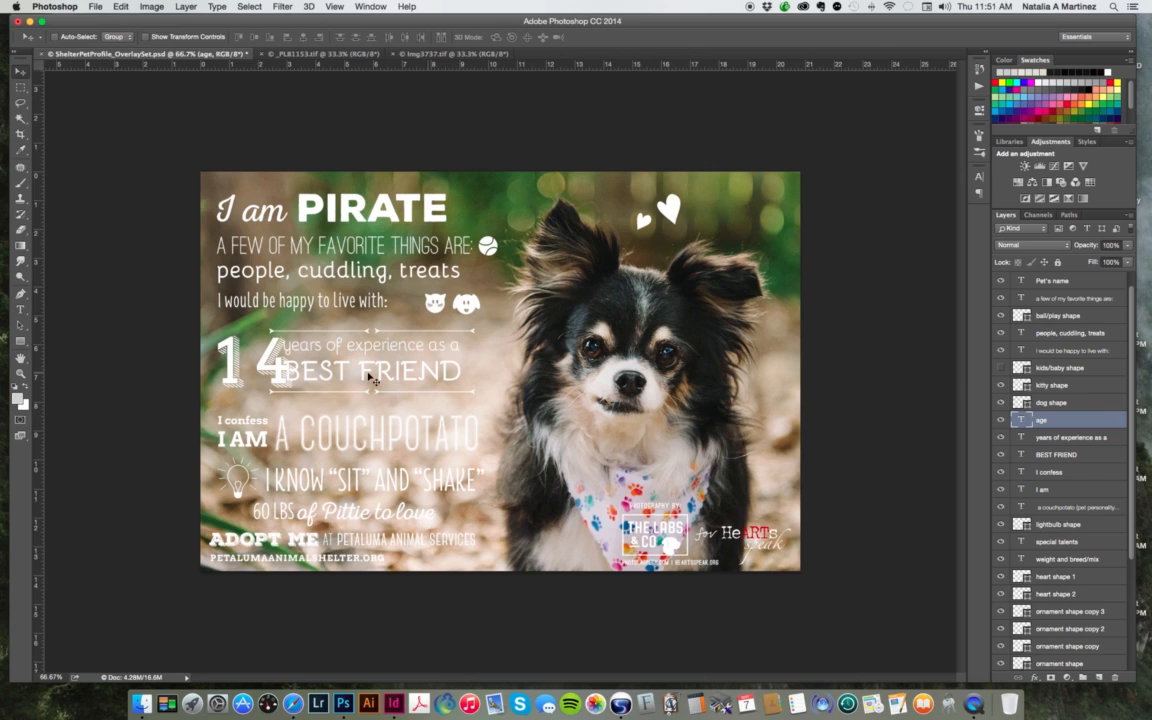
Step: Move the years of experience as a, BEST FRIEND and four ornament shape layers together horizontally to the right, clear of the 14
click(1058, 438)
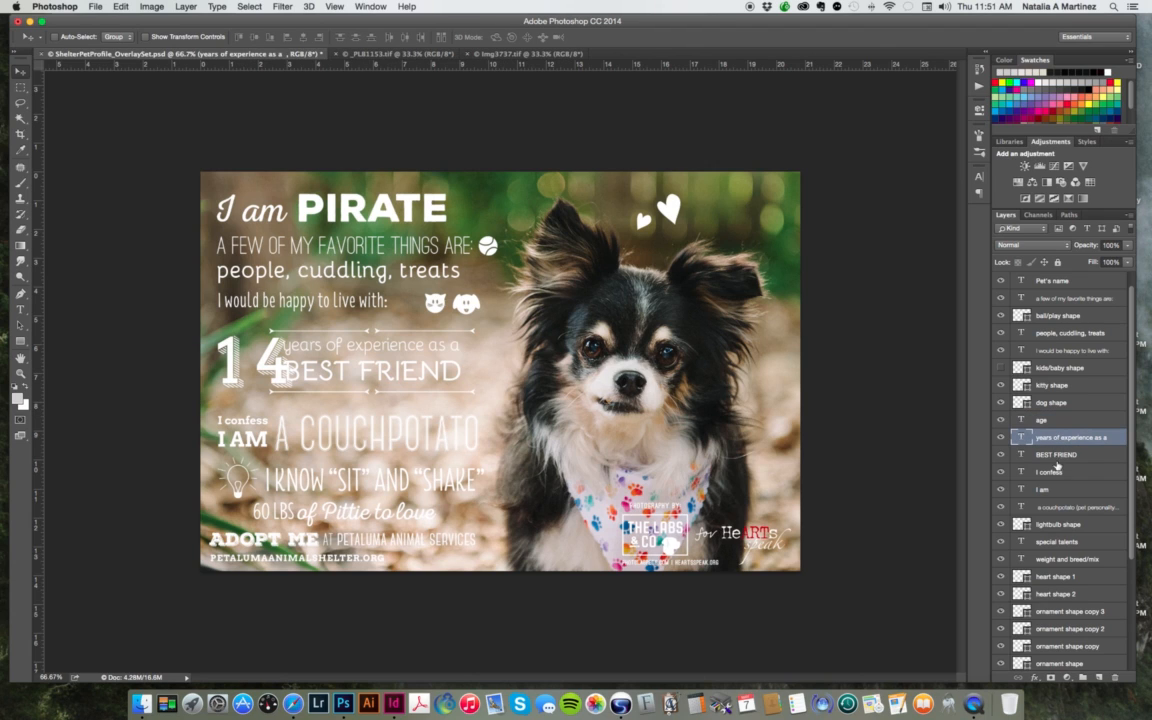
shift+click(1053, 456)
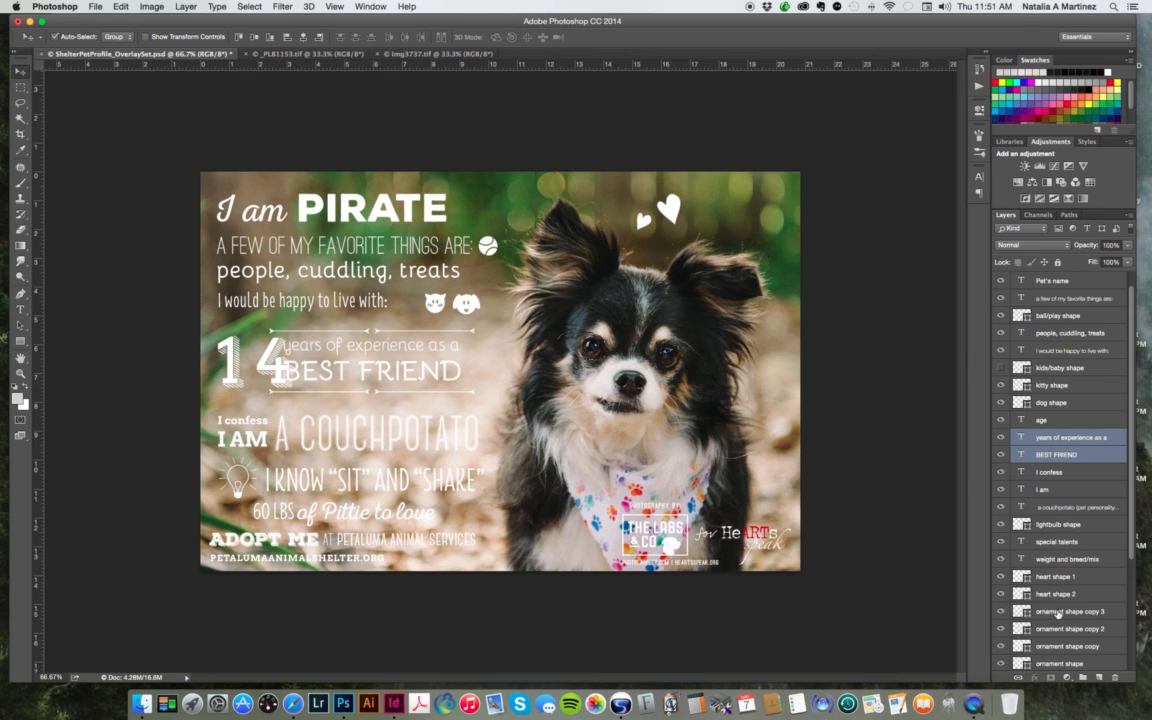
super+click(1058, 612)
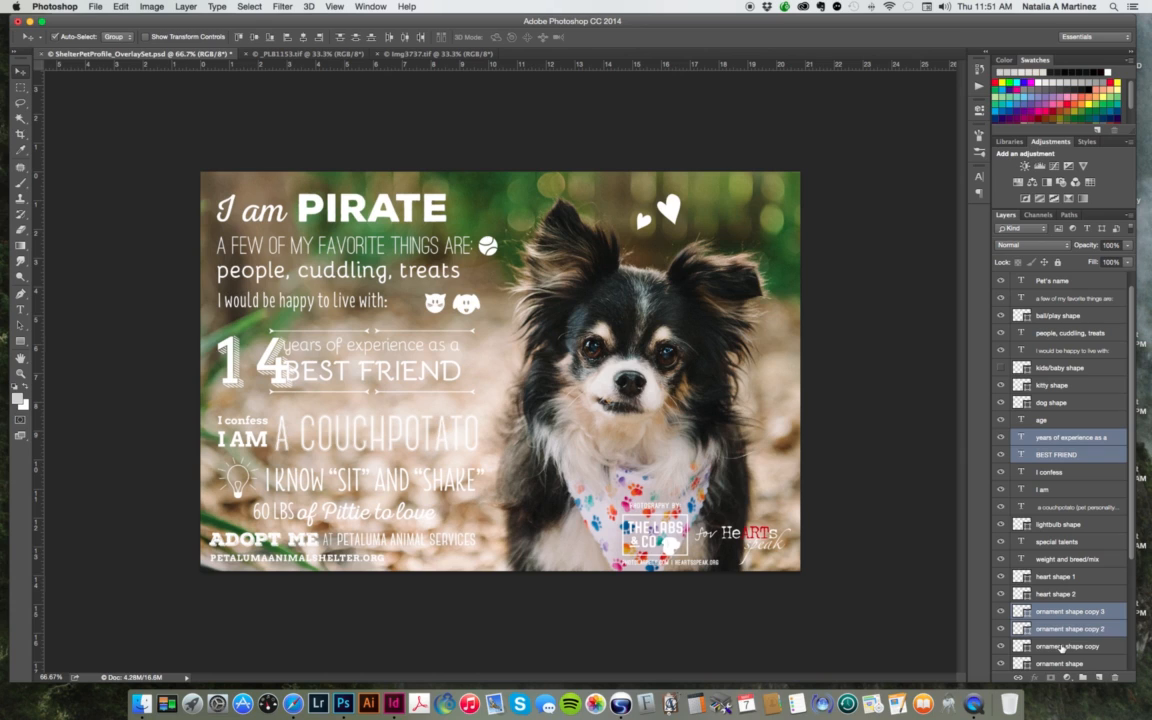
super+click(1062, 648)
super+click(1082, 665)
drag(1132, 545, 1132, 552)
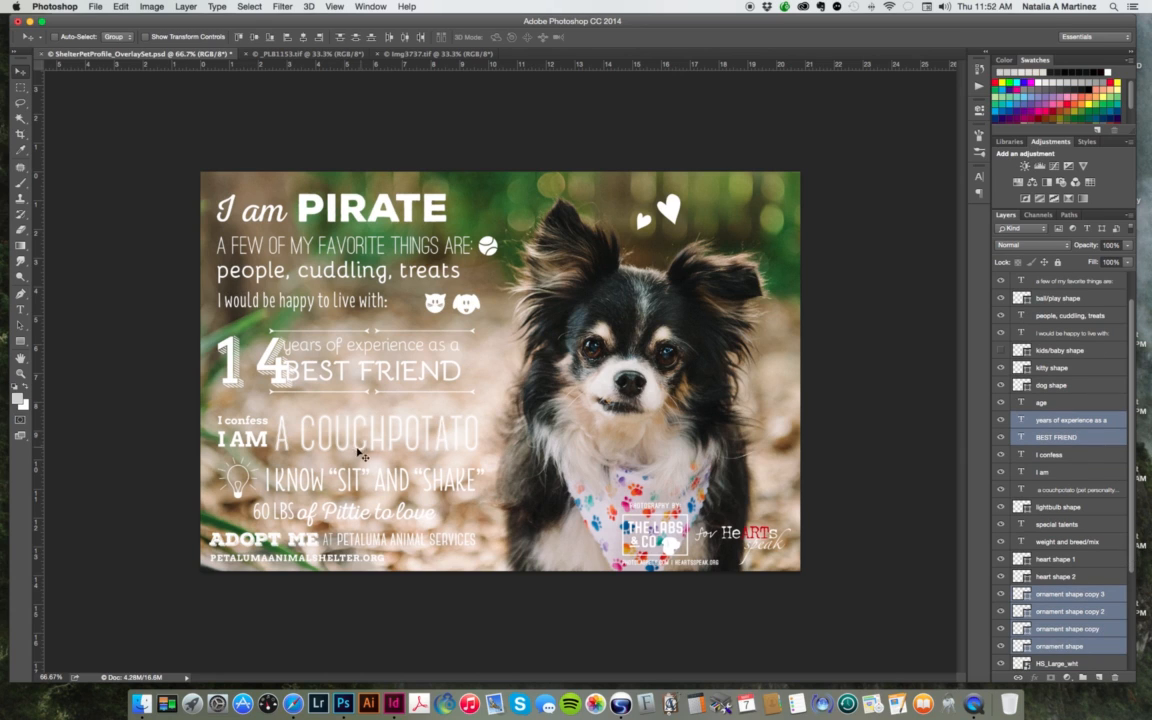
key(Right)
key(Right)
key(Right)
key(Right)
key(Right)
key(Right)
key(Right)
key(Right)
key(Right)
key(Right)
key(Right)
key(Right)
key(Right)
key(Right)
key(Right)
key(Right)
key(Right)
key(Right)
key(Right)
key(Right)
key(Right)
key(Right)
key(Right)
key(Right)
key(Right)
key(Right)
key(Right)
key(Right)
key(Right)
key(Right)
key(Right)
key(Right)
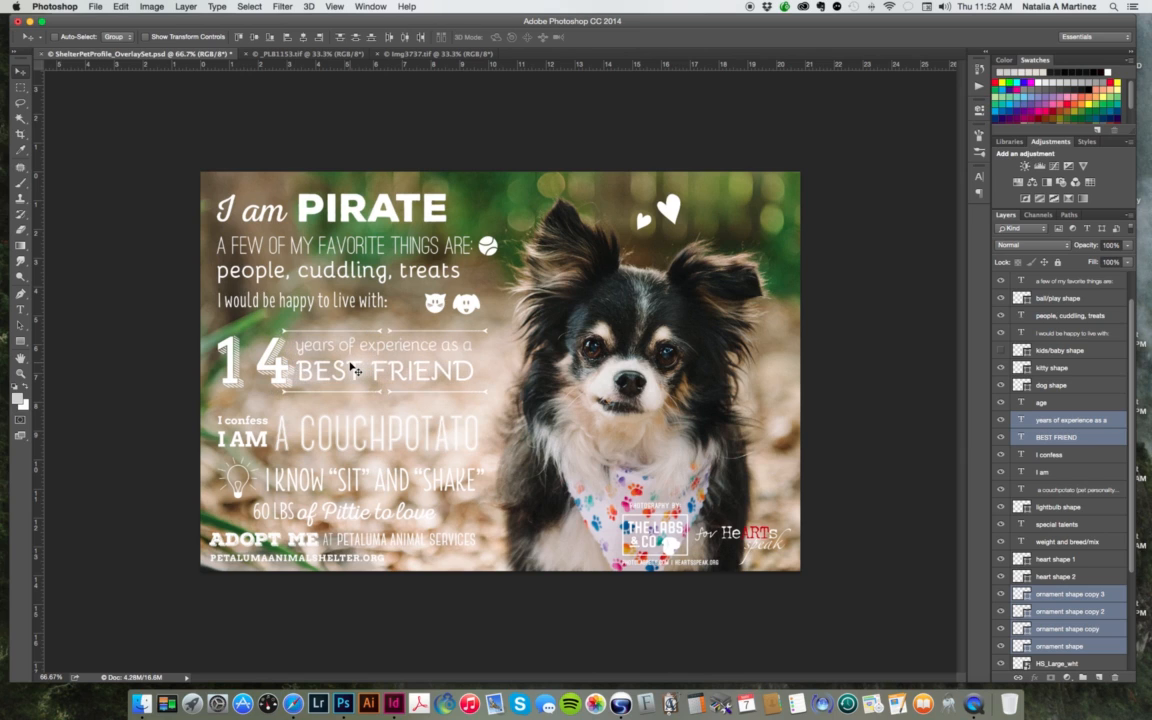
key(Right)
key(Right)
key(Right)
key(Right)
key(Right)
key(Right)
key(Right)
key(Right)
key(Right)
key(Right)
key(Right)
key(Right)
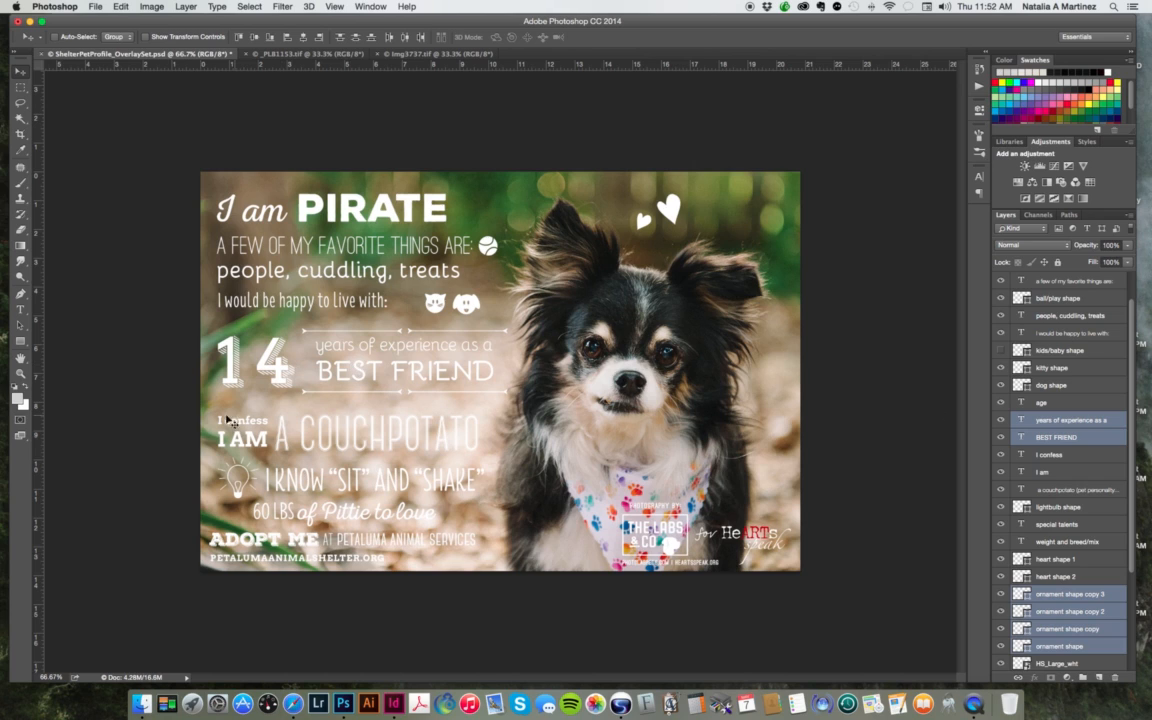
Step: Replace the text of the a couchpotato (pet personality trait) layer with A BURGLAR ALARM
click(1050, 455)
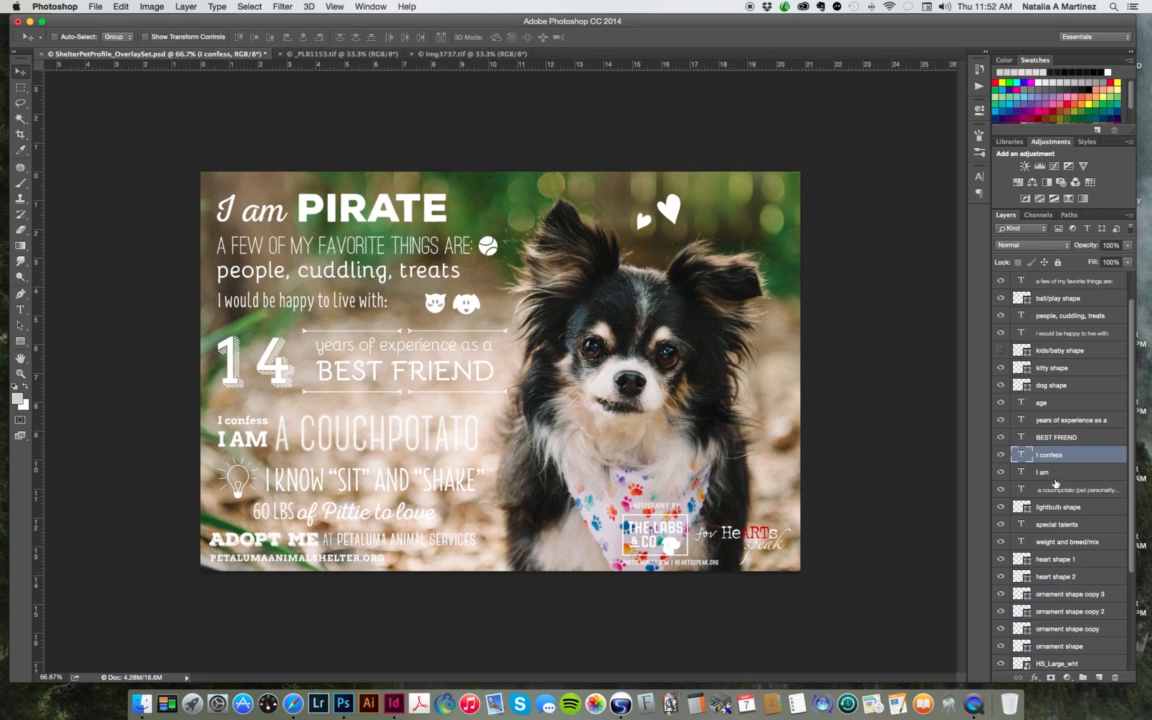
click(1021, 490)
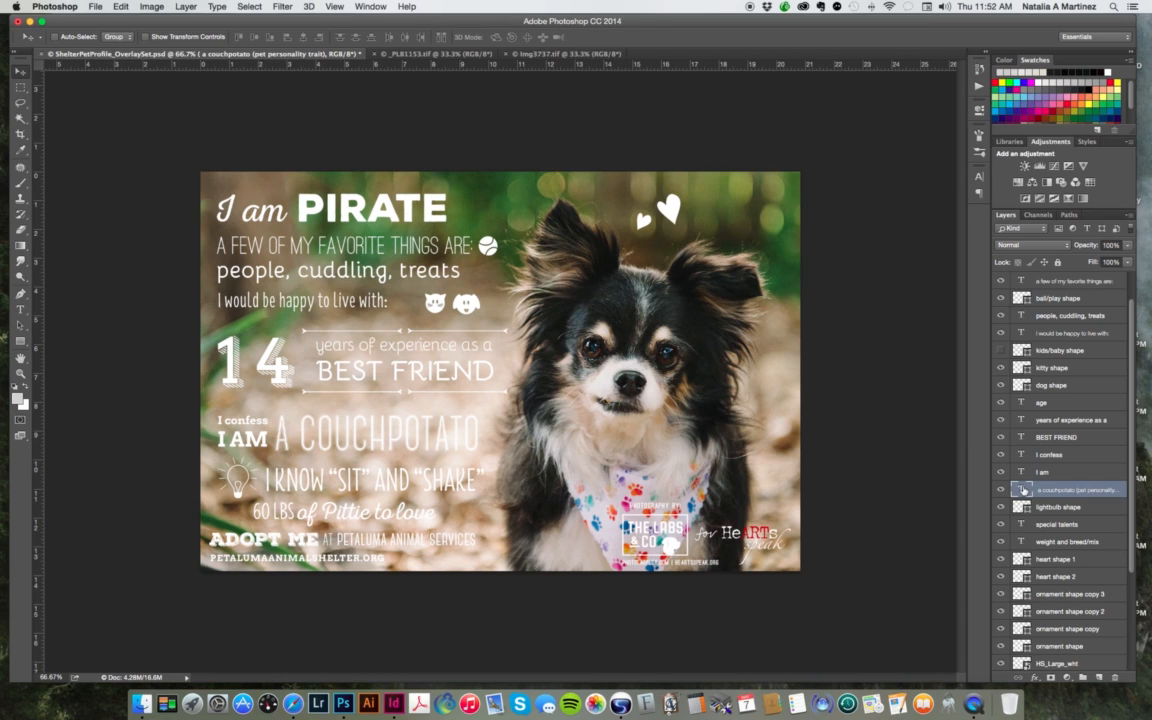
double_click(1023, 490)
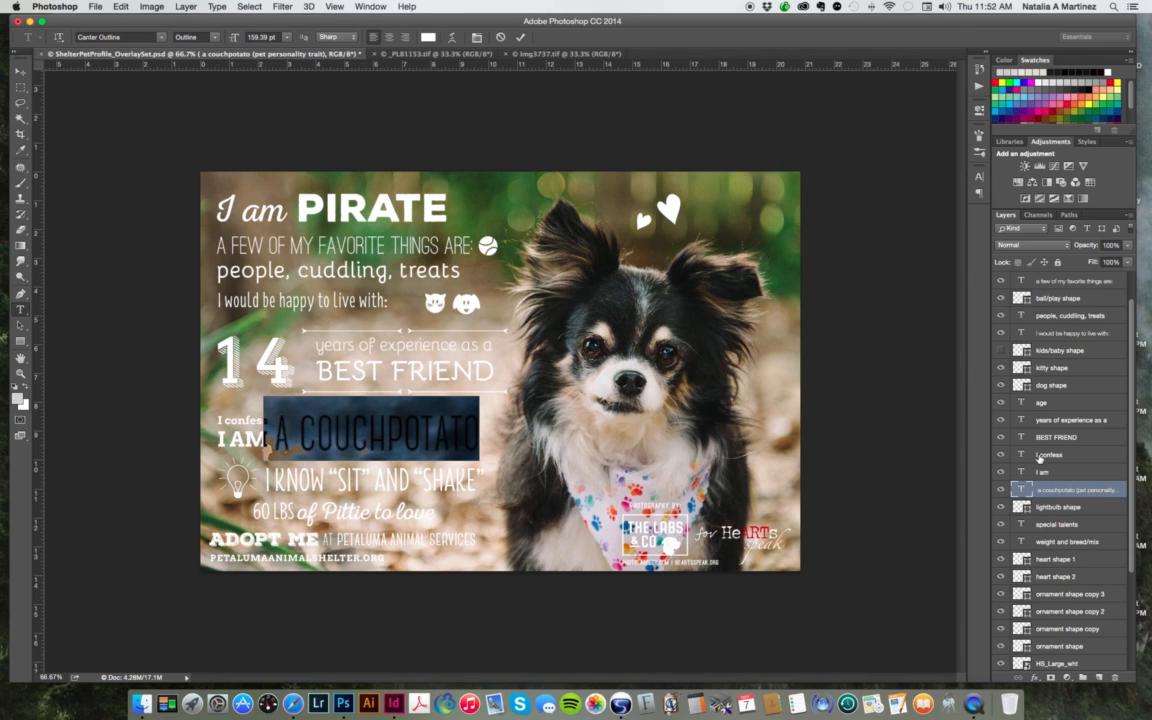
text(A BUR)
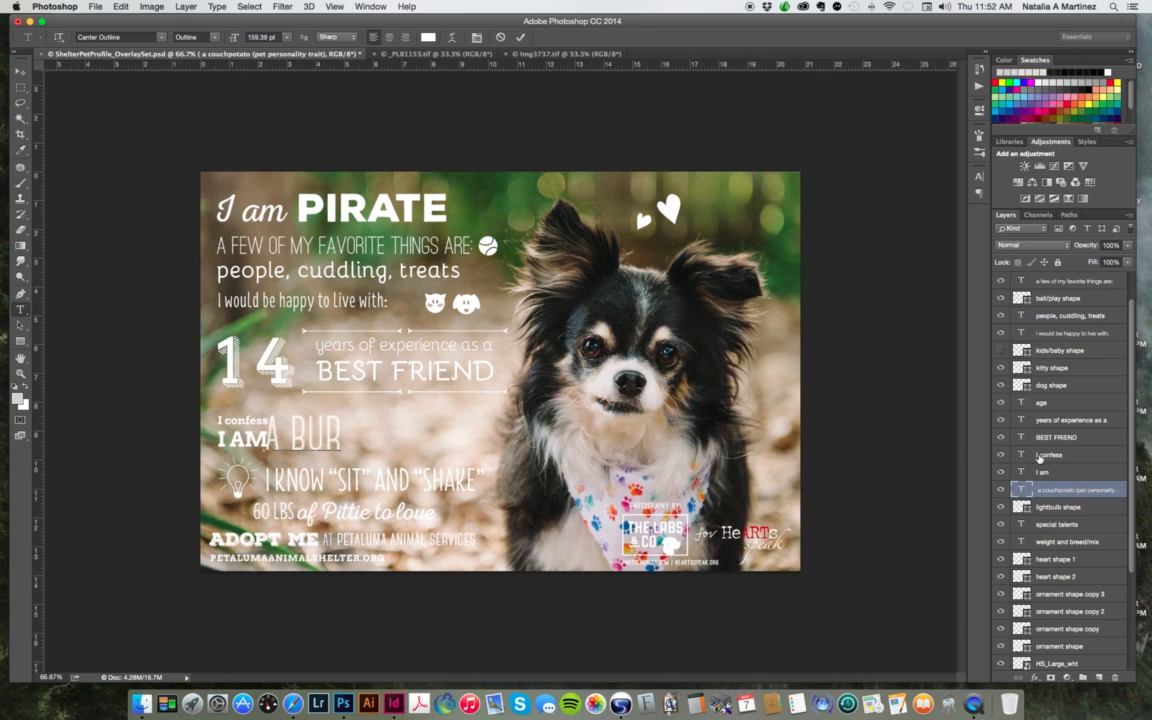
text(GA)
key(BackSpace)
text(LA)
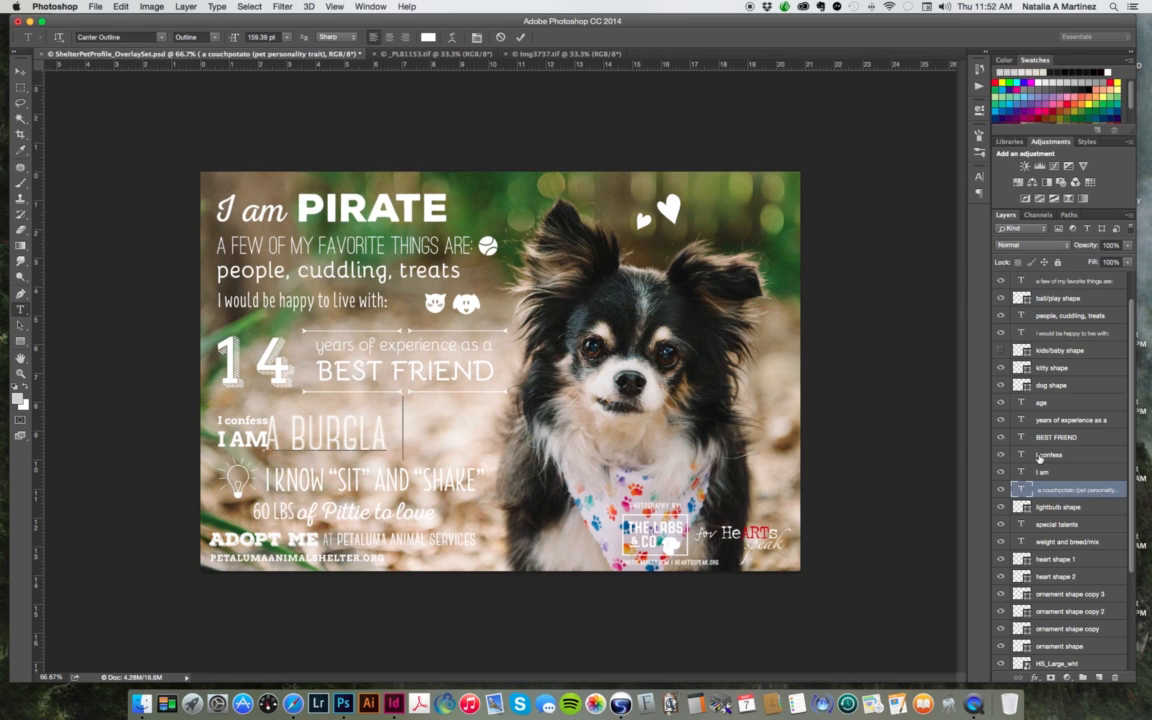
text(R ALARM)
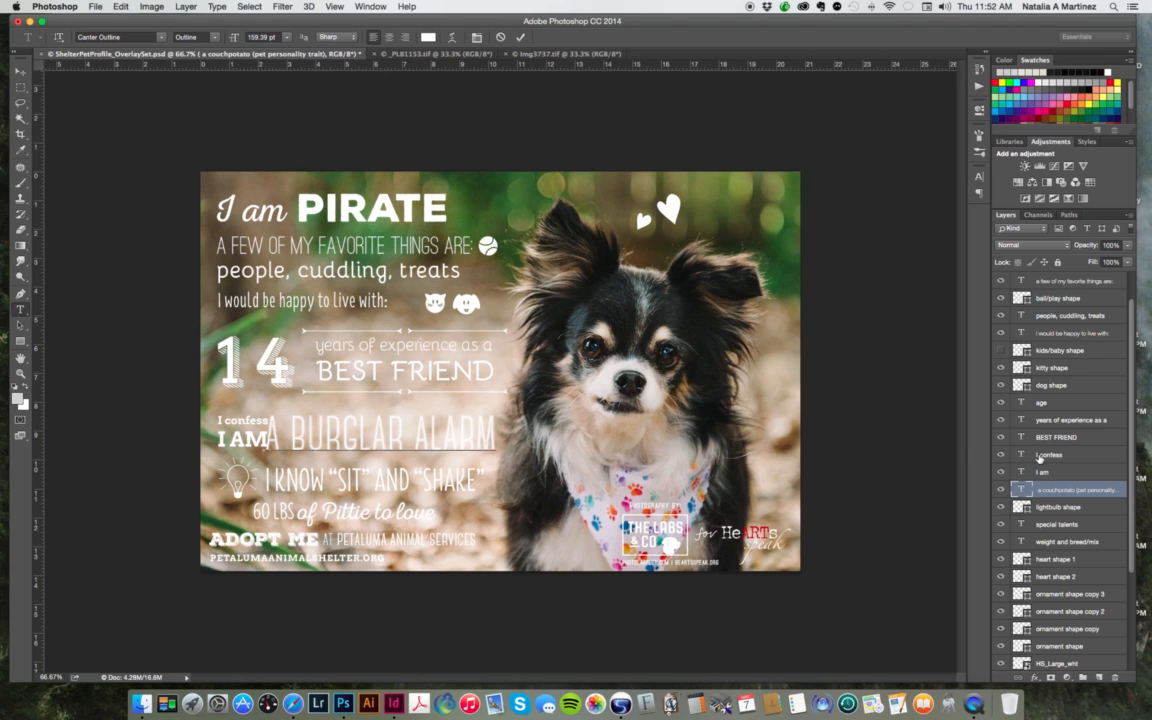
click(20, 72)
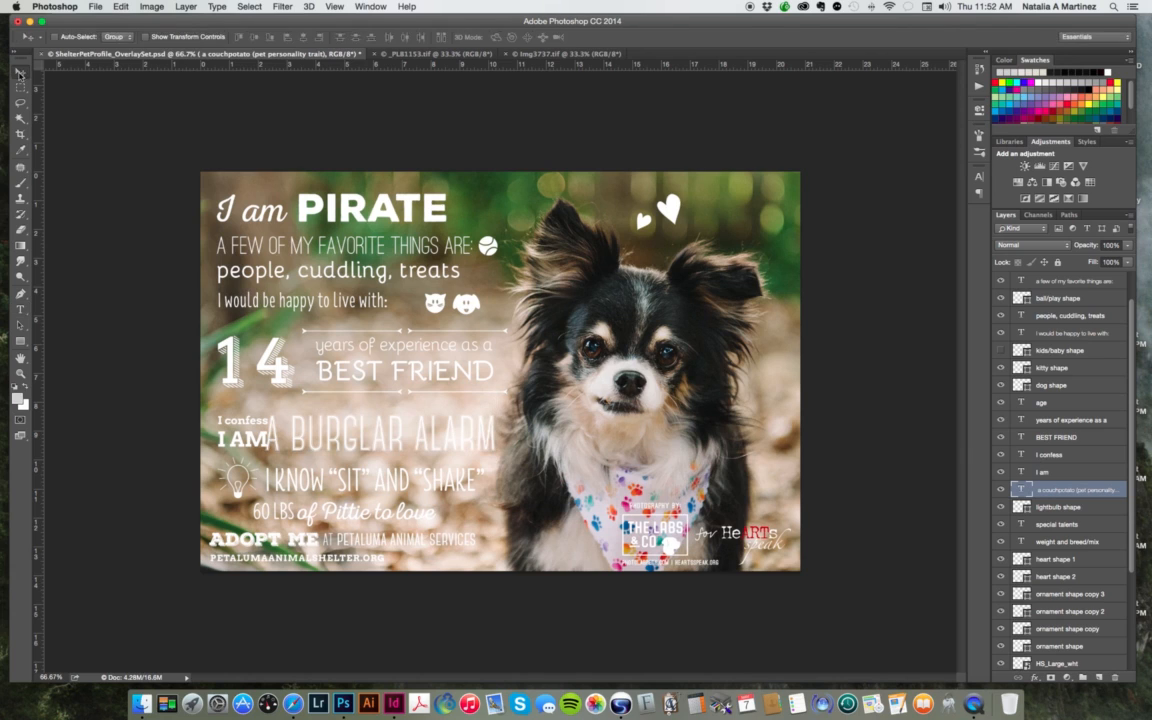
Step: Scale the A BURGLAR ALARM text down proportionally to about 96% so it clears the I AM text
key(ctrl+t)
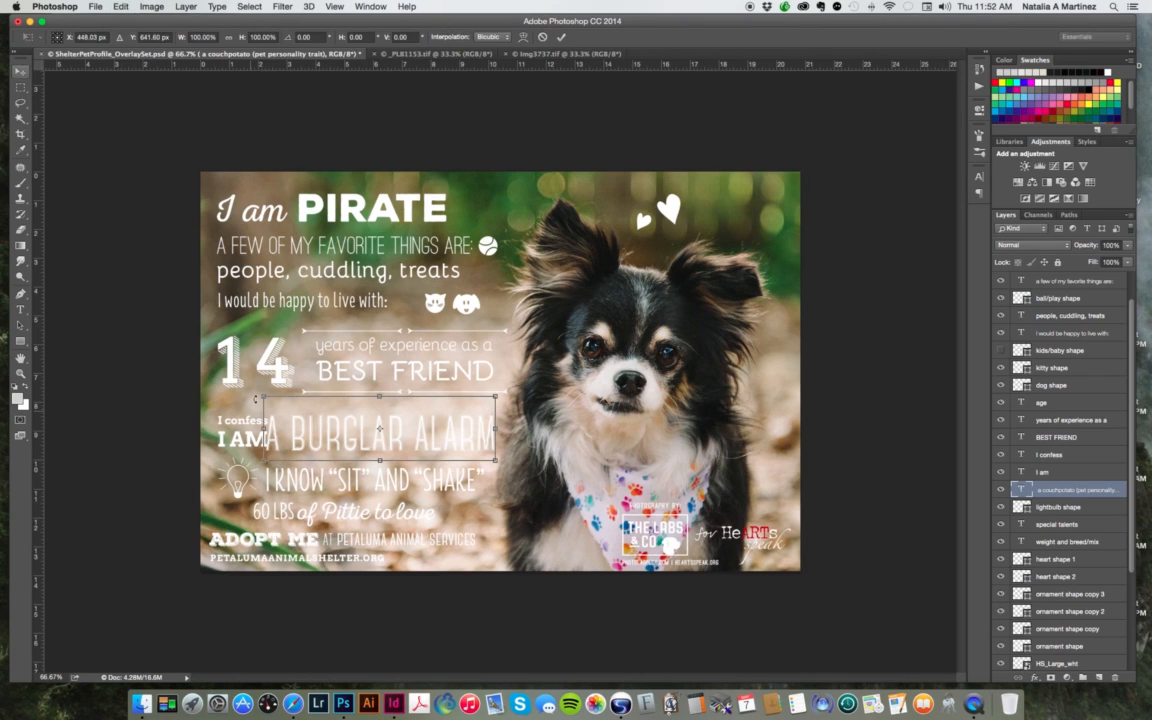
drag(265, 399, 273, 402)
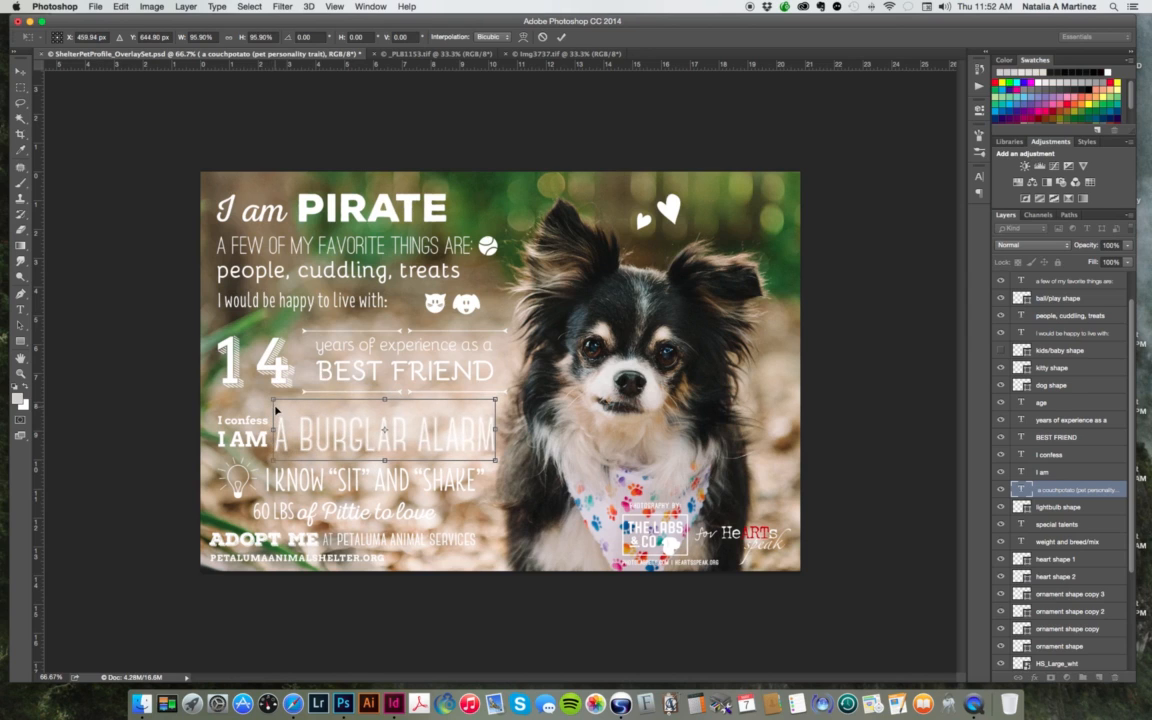
key(Return)
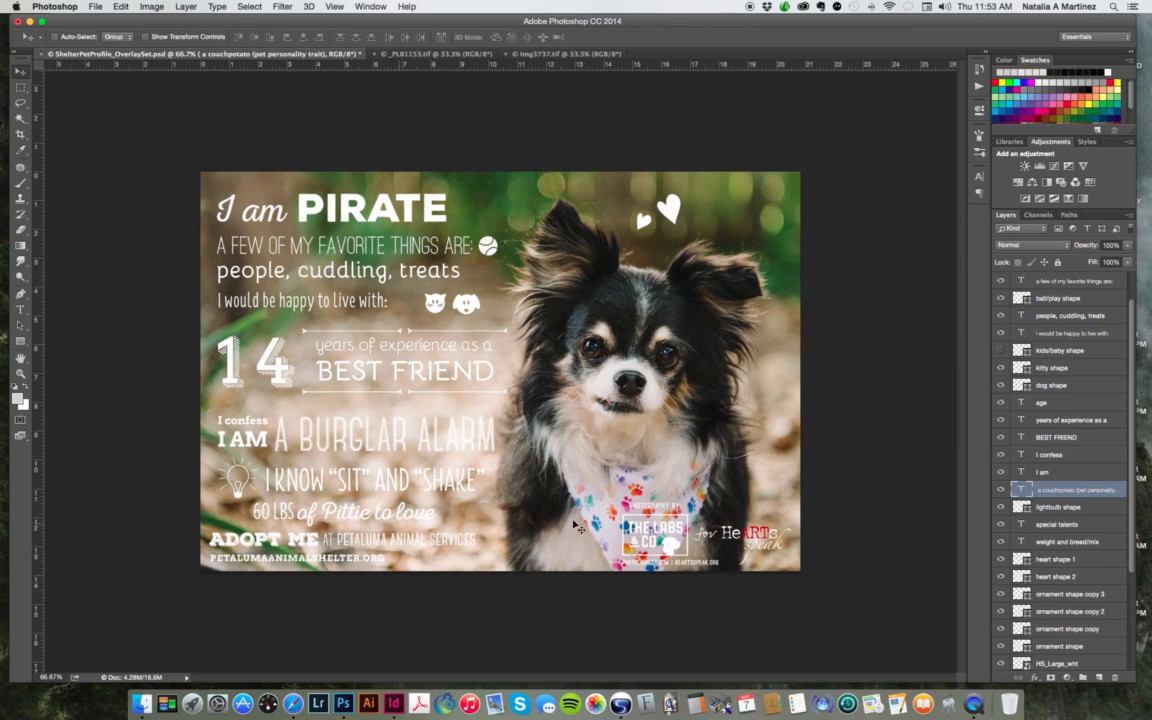
Step: Replace the word SHAKE with DANCE inside the quotation marks of the special talents text layer
scroll(1131, 548, down, 1)
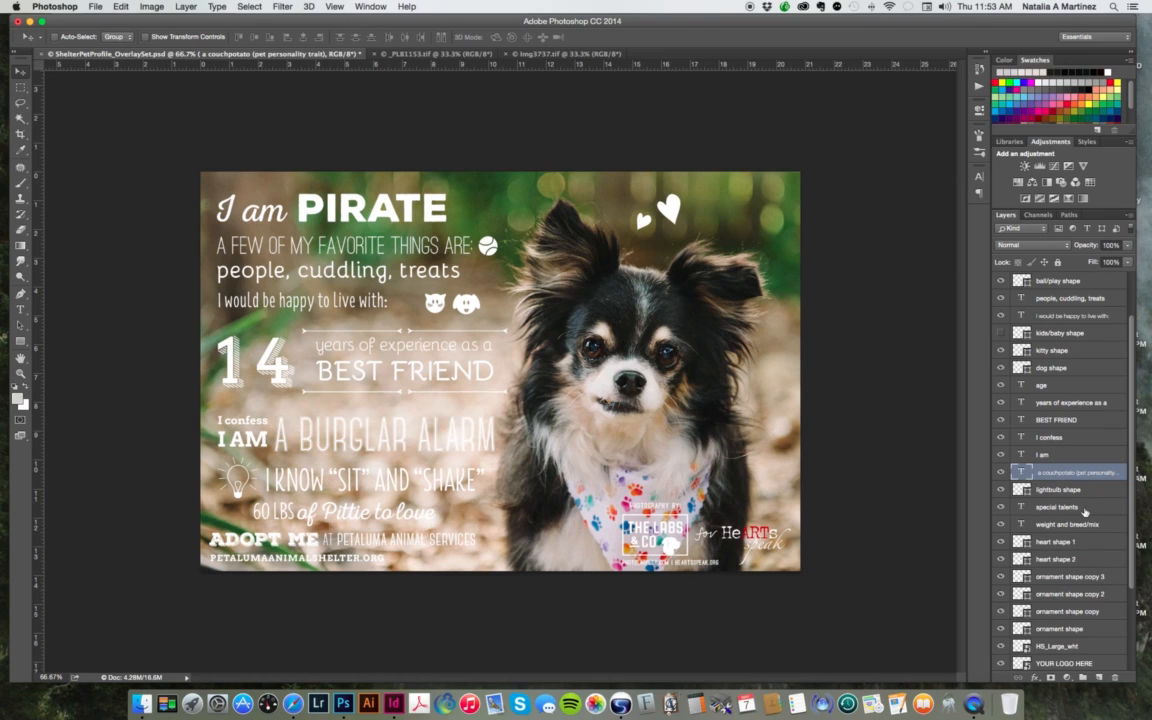
click(1050, 507)
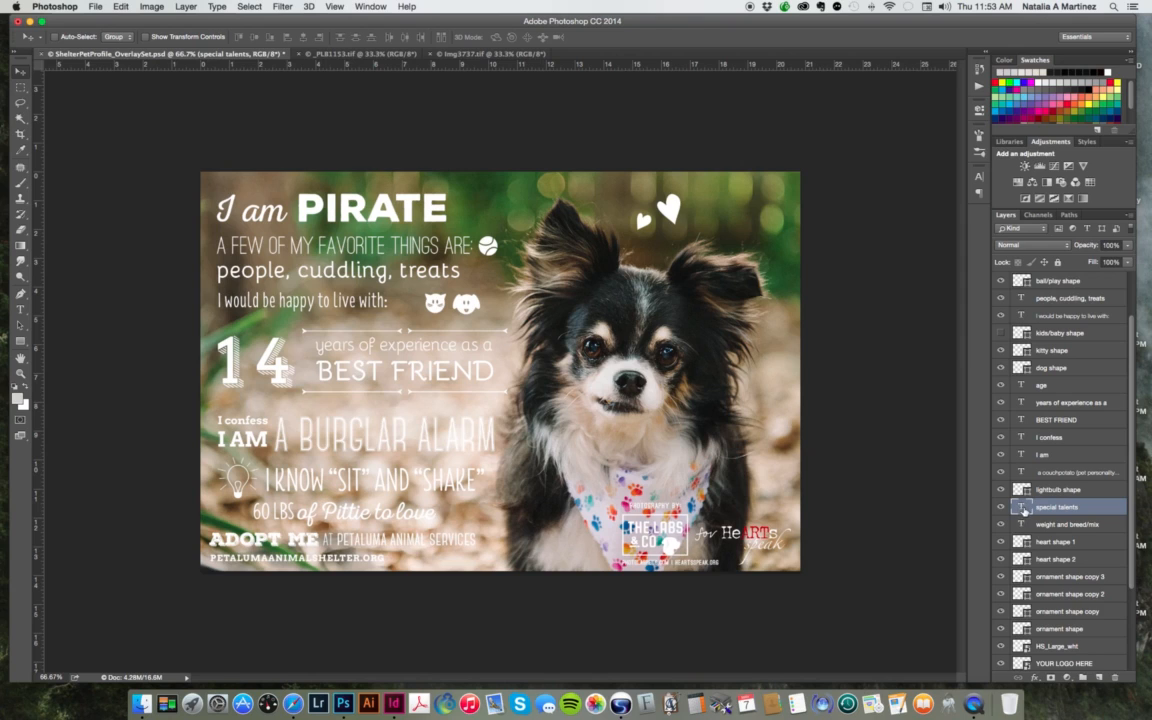
double_click(1020, 507)
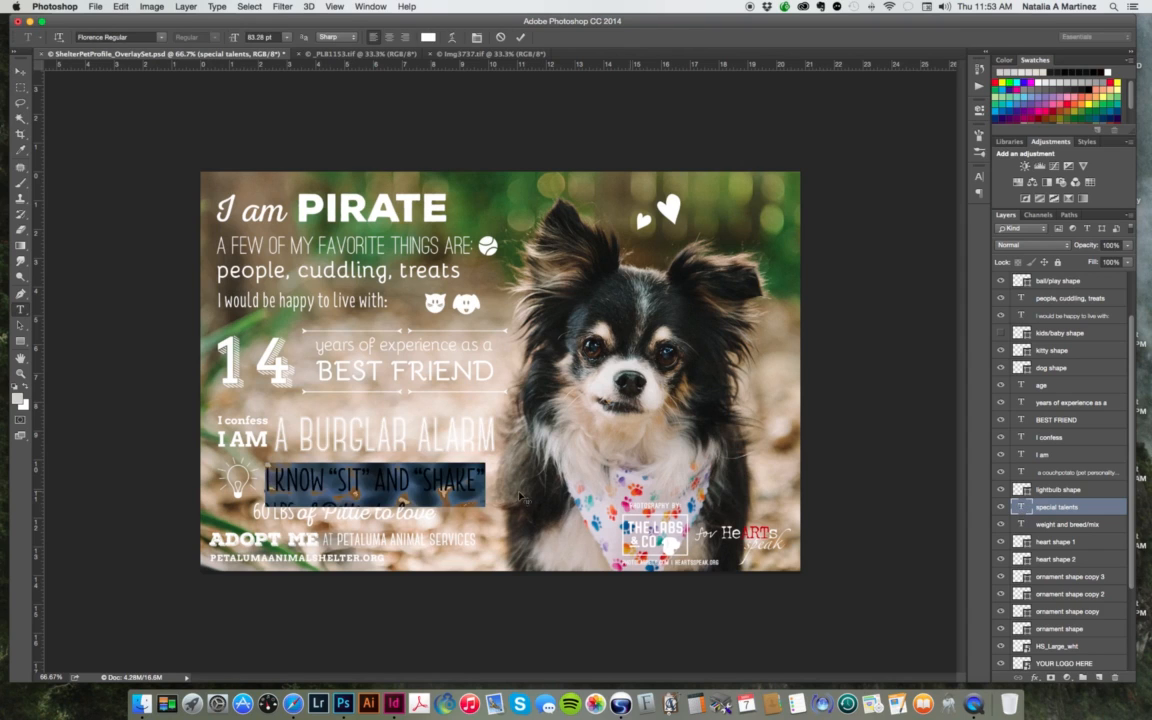
click(374, 480)
click(477, 478)
drag(483, 475, 371, 479)
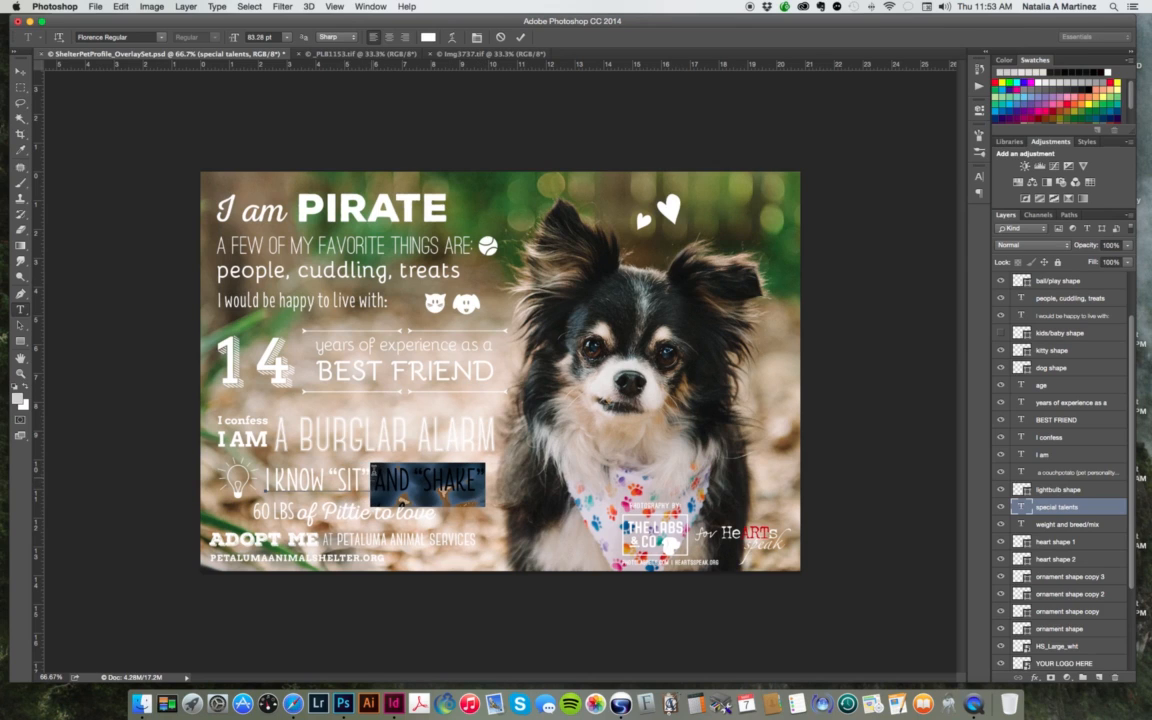
click(480, 481)
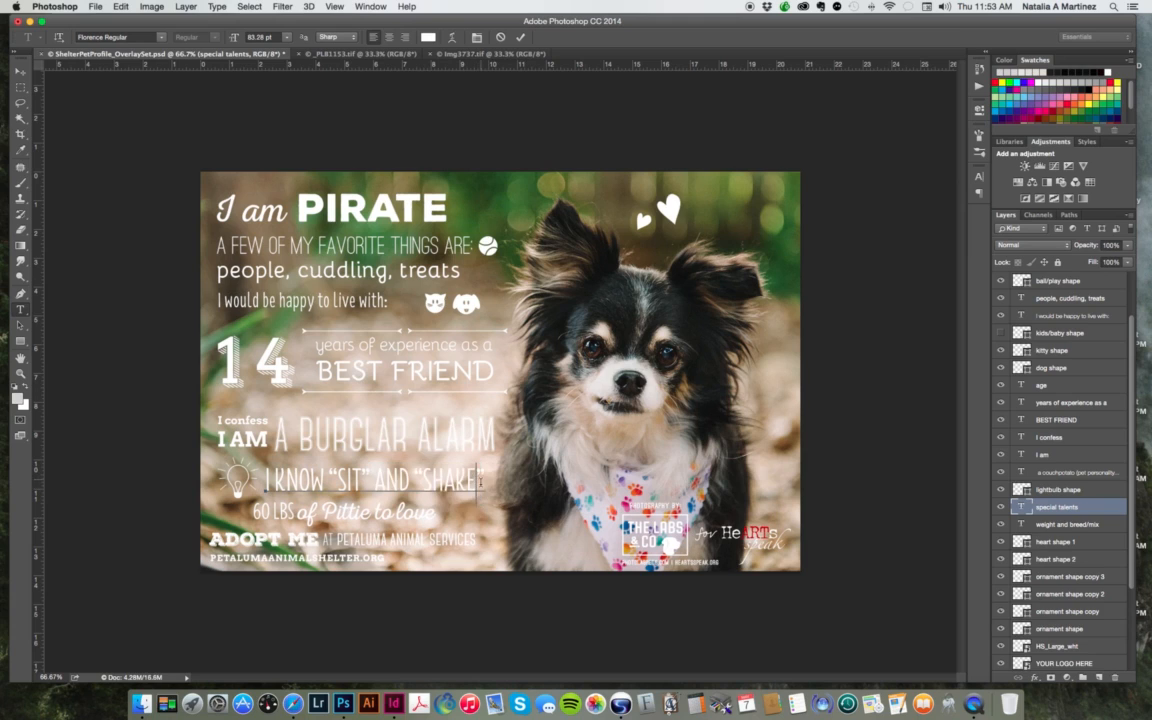
key(BackSpace)
key(BackSpace)
key(BackSpace)
key(BackSpace)
key(BackSpace)
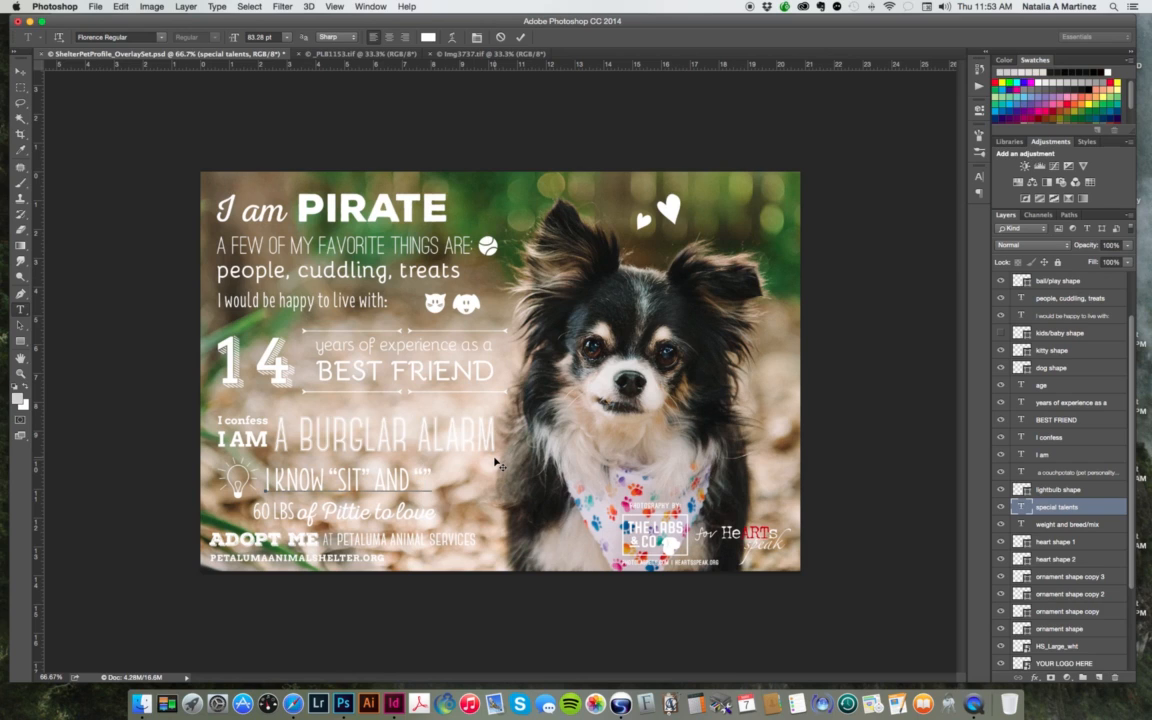
text(DANCE)
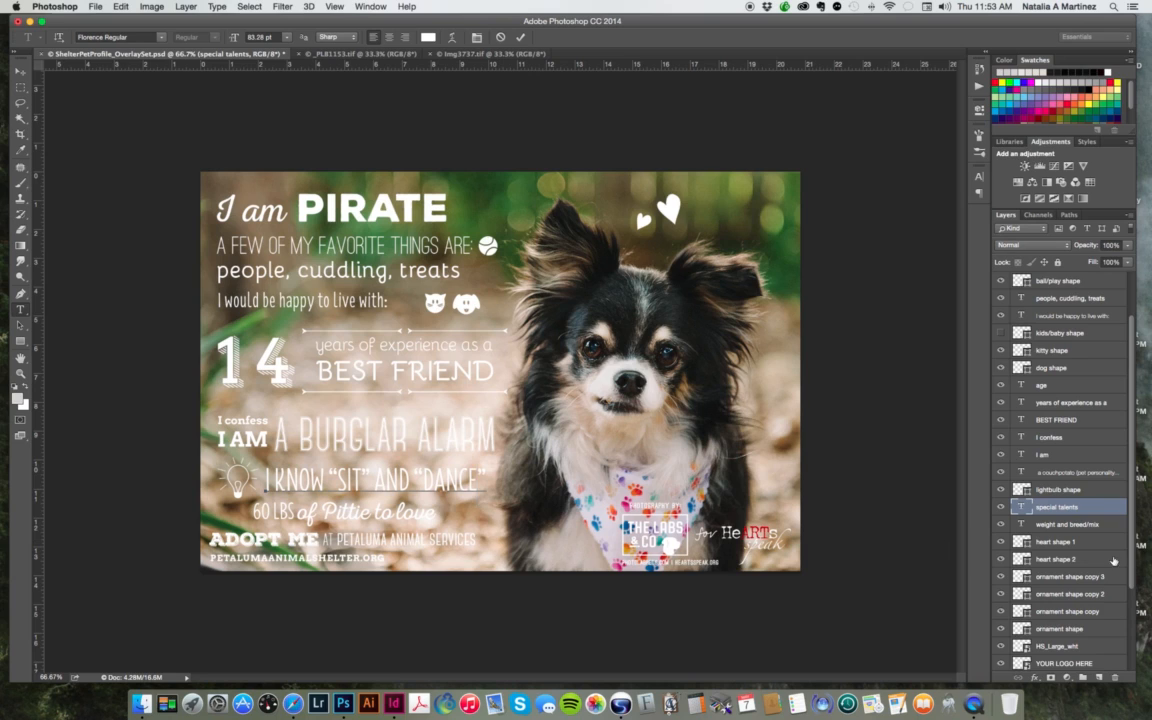
scroll(1100, 555, down, 2)
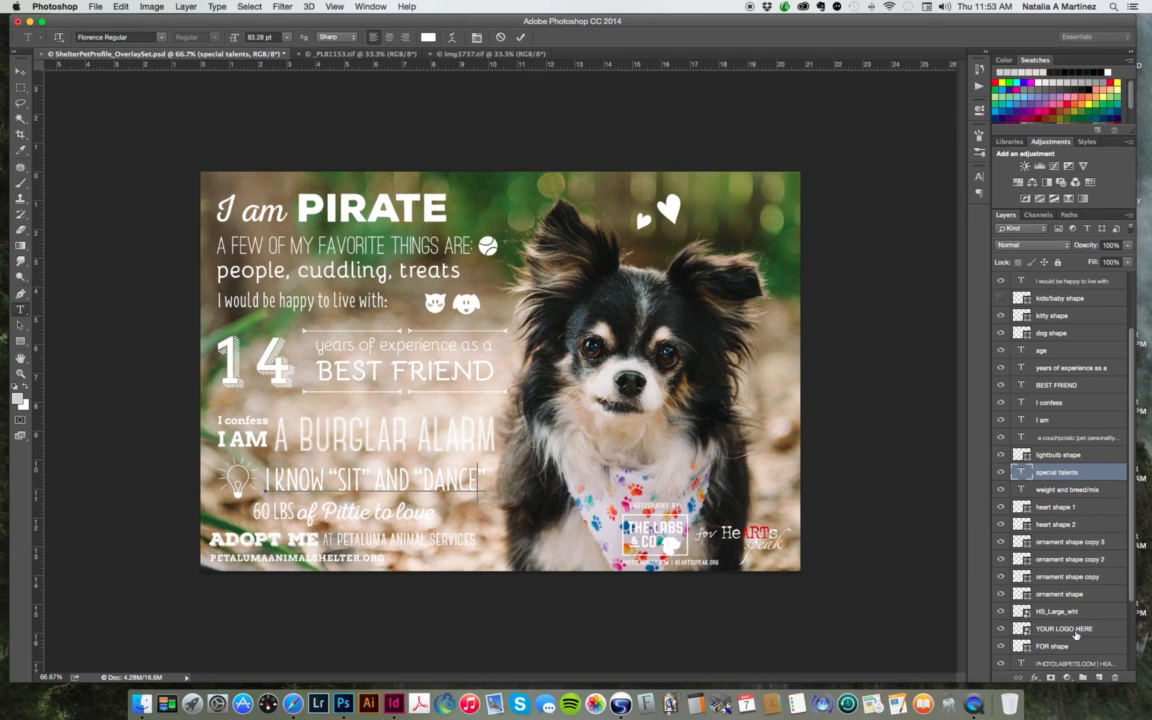
key(super+Return)
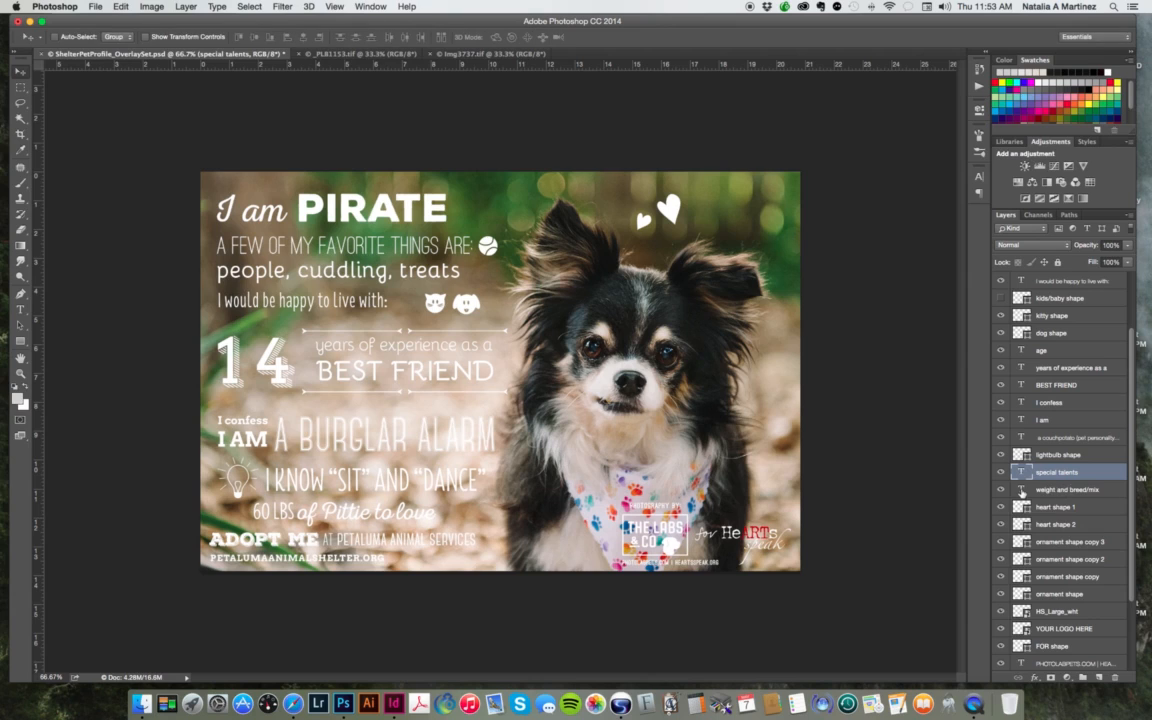
Step: Change the weight in the weight and breed/mix text layer to 10 LBS
click(1020, 489)
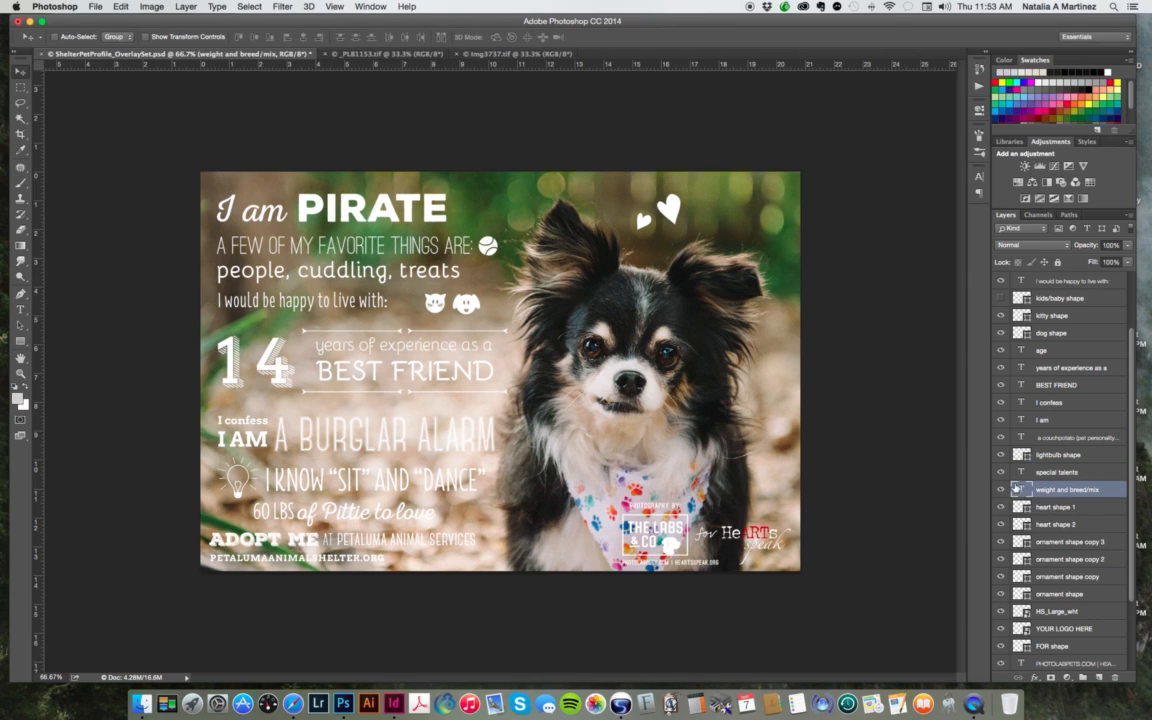
double_click(1018, 489)
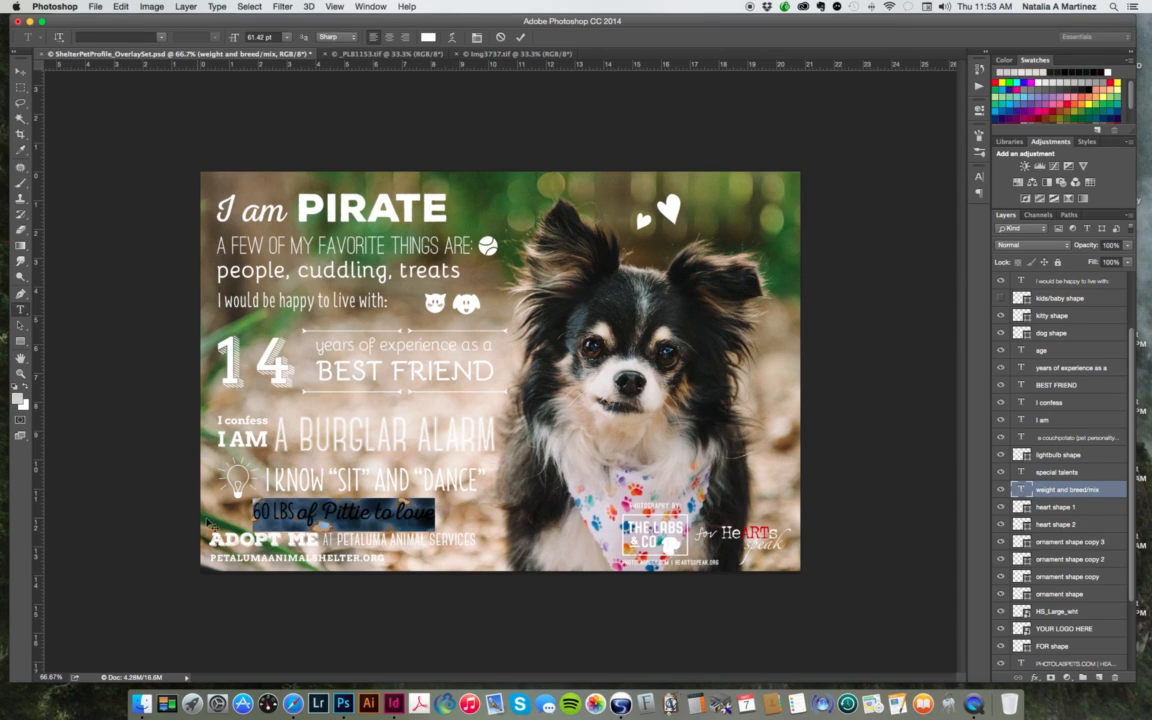
click(257, 511)
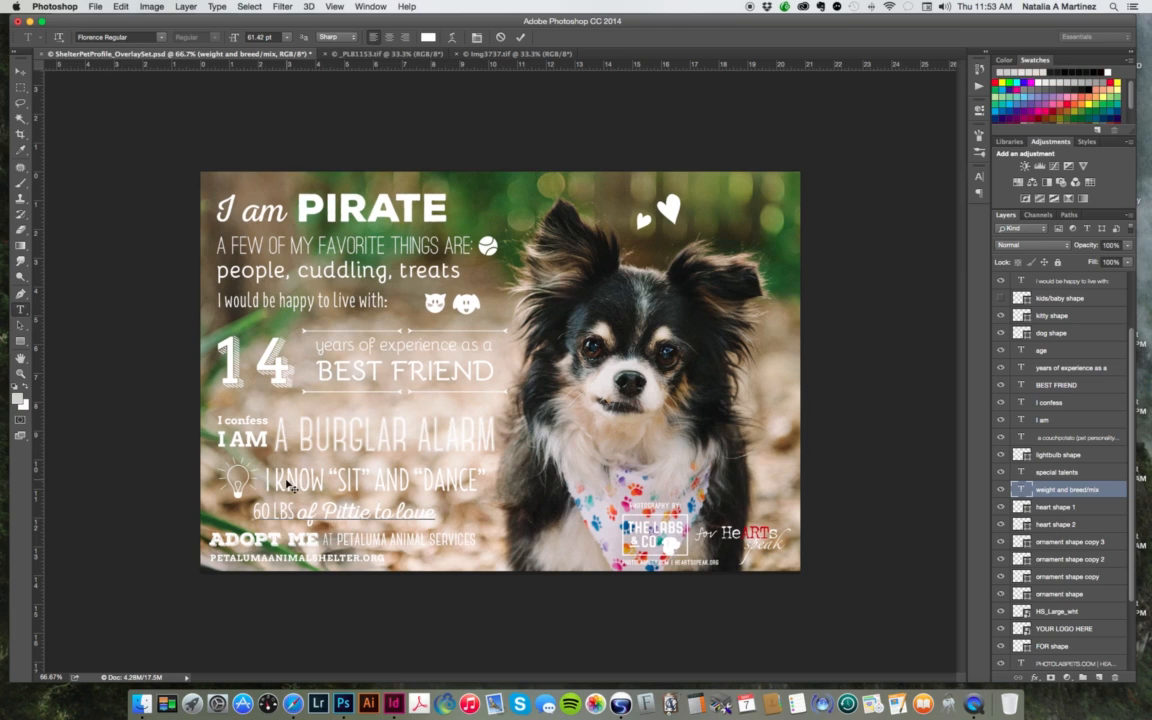
key(BackSpace)
text(1)
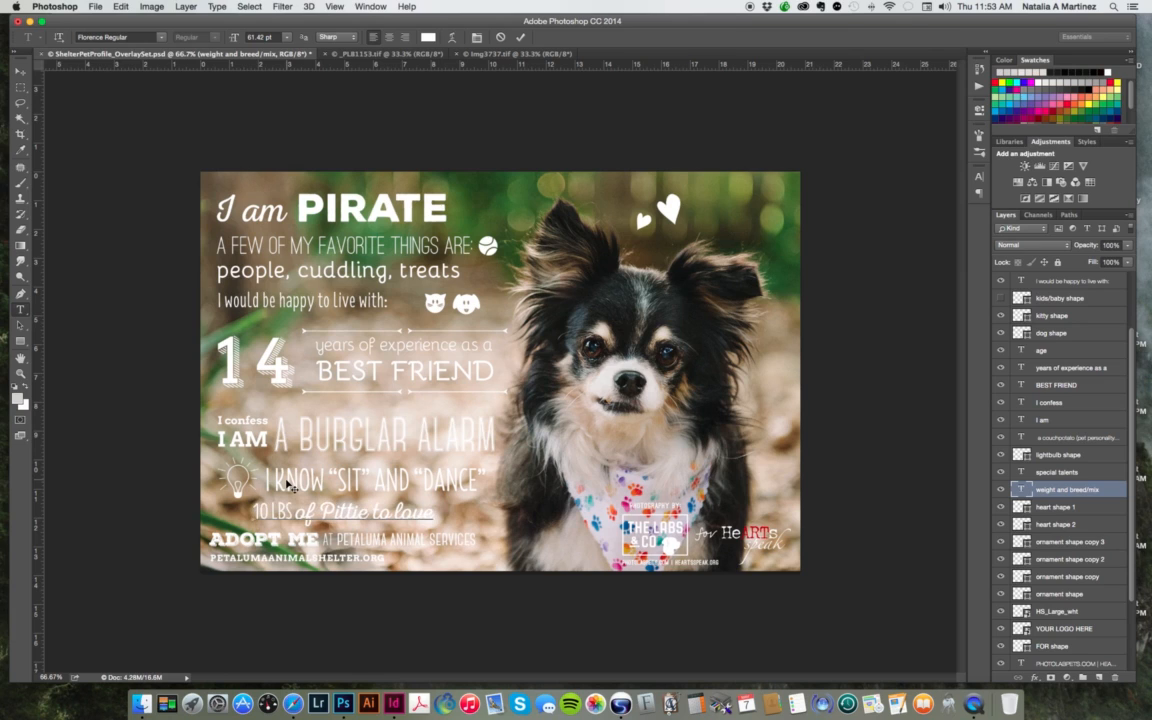
Step: Replace the breed word Pittie with Chihuahua in the weight and breed/mix text layer
click(340, 512)
drag(357, 512, 321, 513)
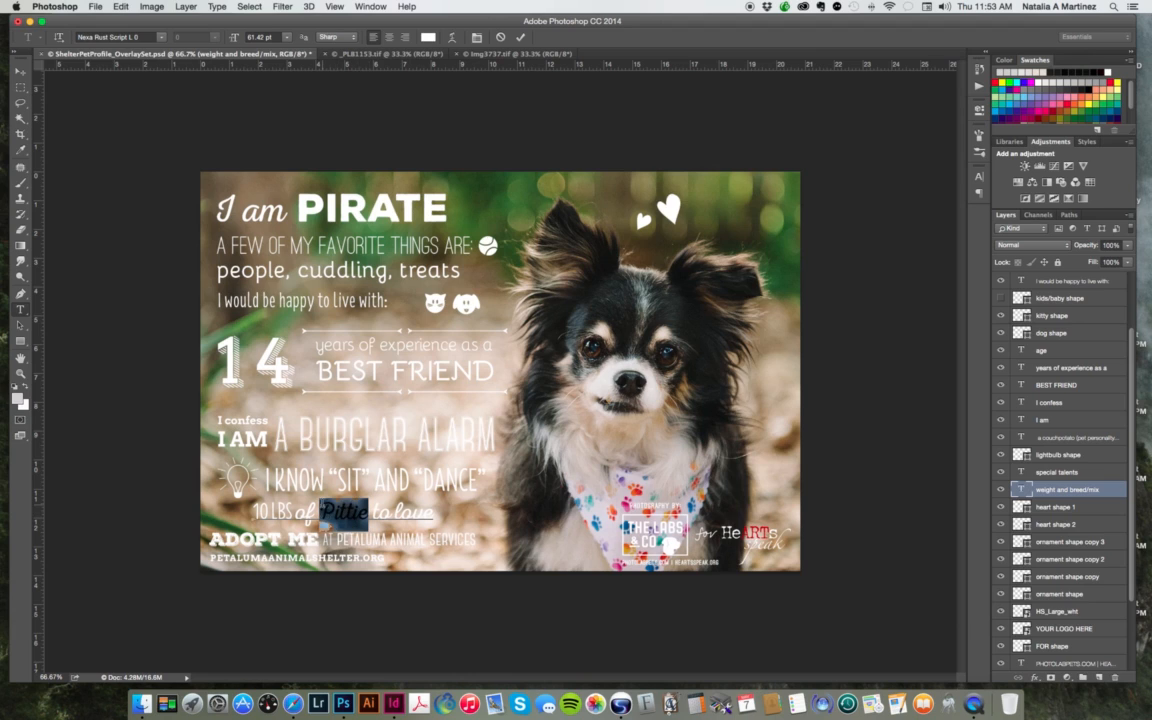
text(Chihuahua)
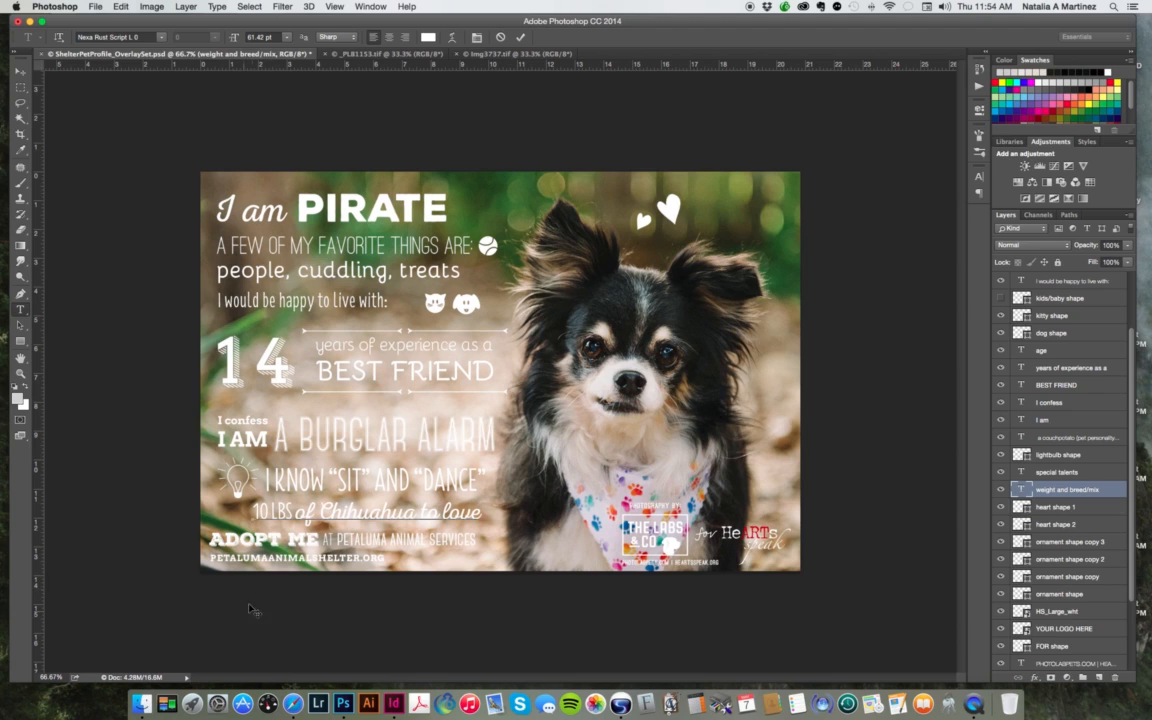
drag(1132, 597, 1130, 626)
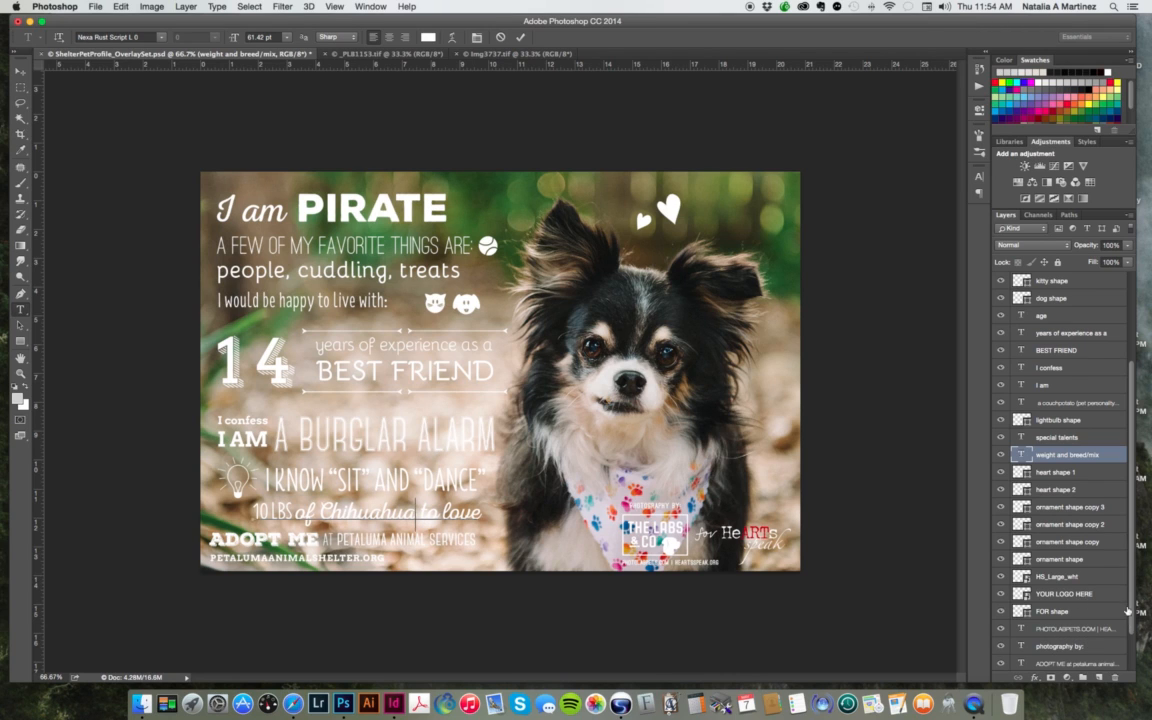
scroll(1020, 555, down, 2)
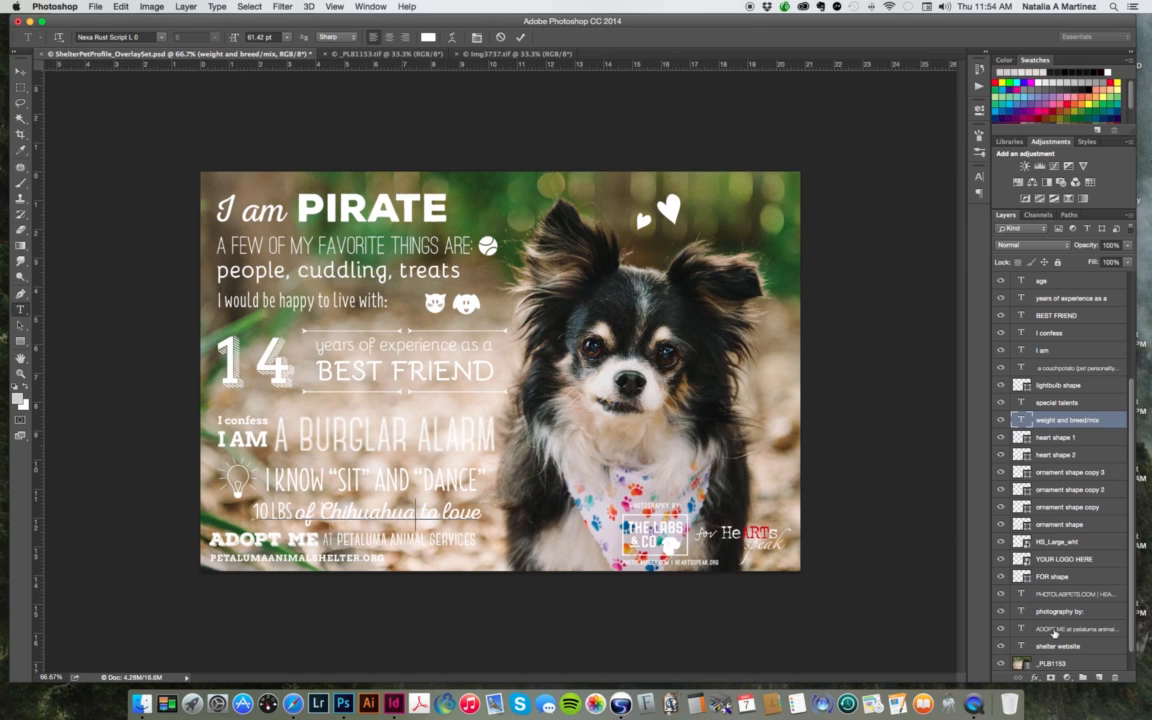
key(Escape)
key(v)
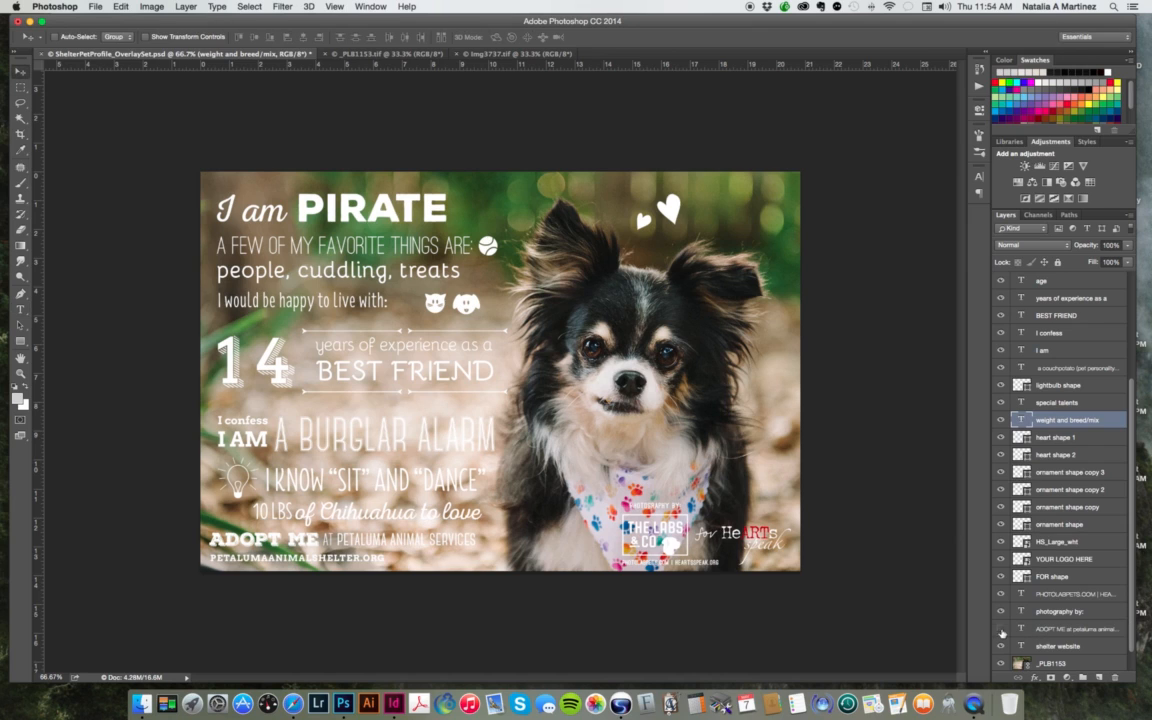
Step: Replace PETALUMA ANIMAL SERVICES with SONOMA HUMANE SOCIETY in the ADOPT ME text layer
click(1001, 629)
click(1001, 629)
click(1060, 630)
double_click(1021, 629)
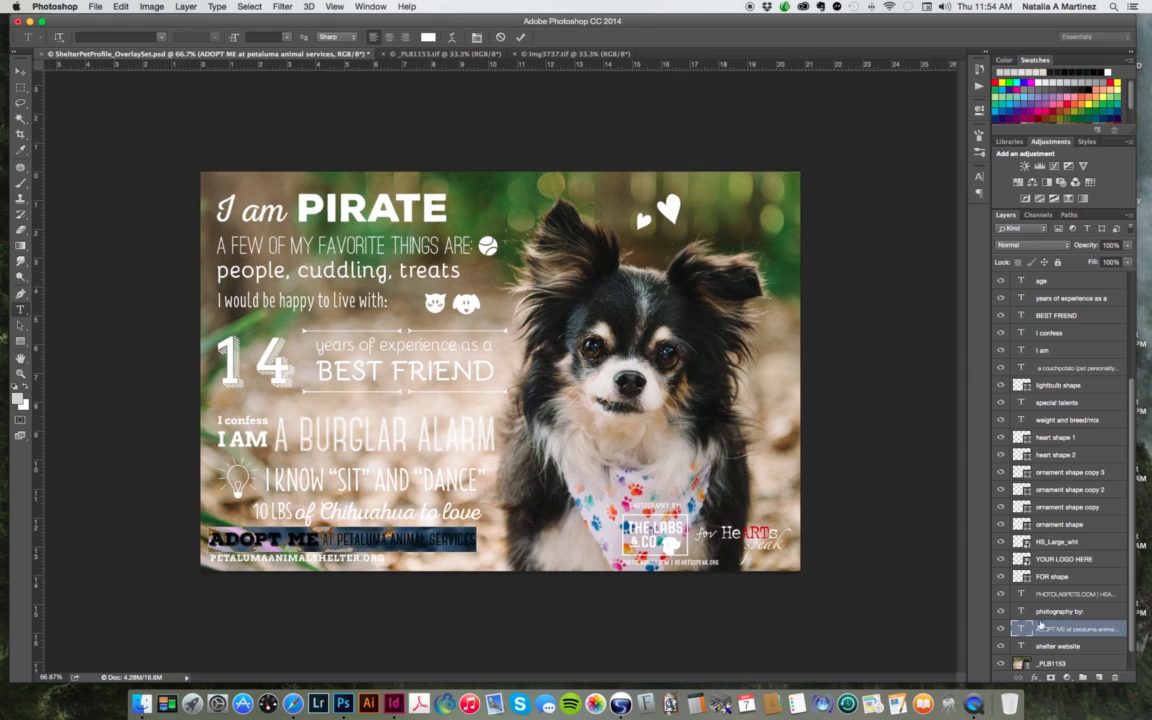
click(419, 539)
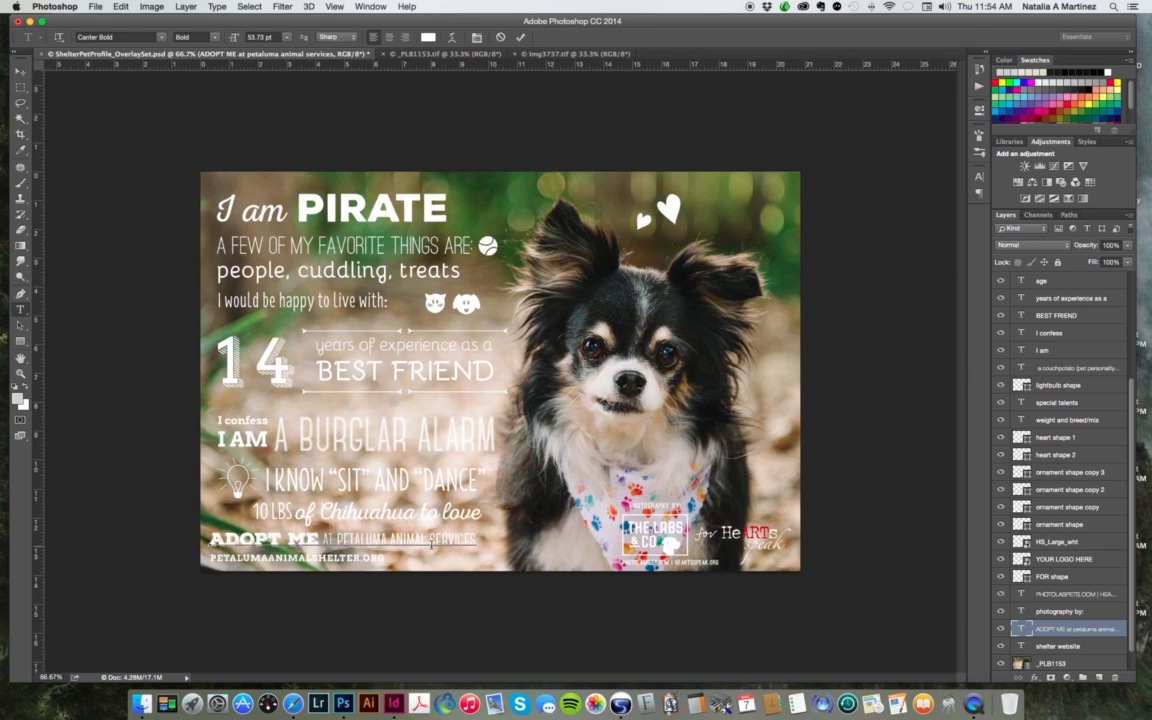
drag(426, 539, 344, 539)
drag(470, 539, 338, 540)
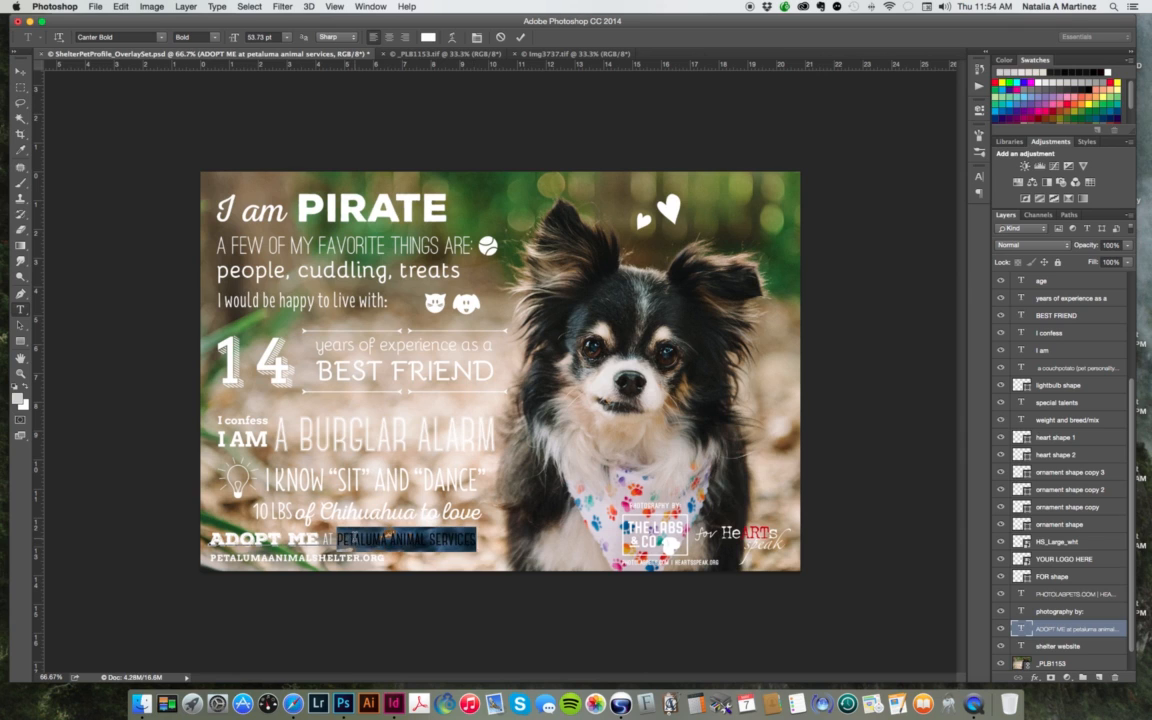
text(soloma humane society)
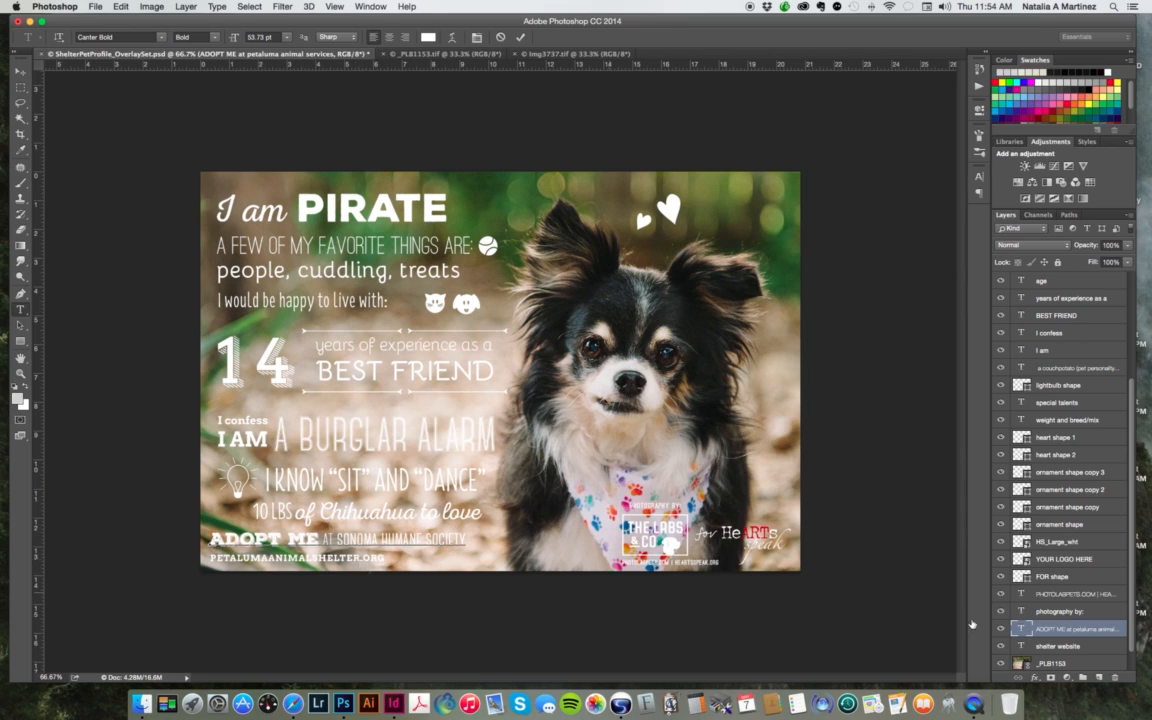
key(super+Return)
key(v)
Step: Change the web address in the shelter website text layer to SONOMAHUMANE.ORG
click(1024, 647)
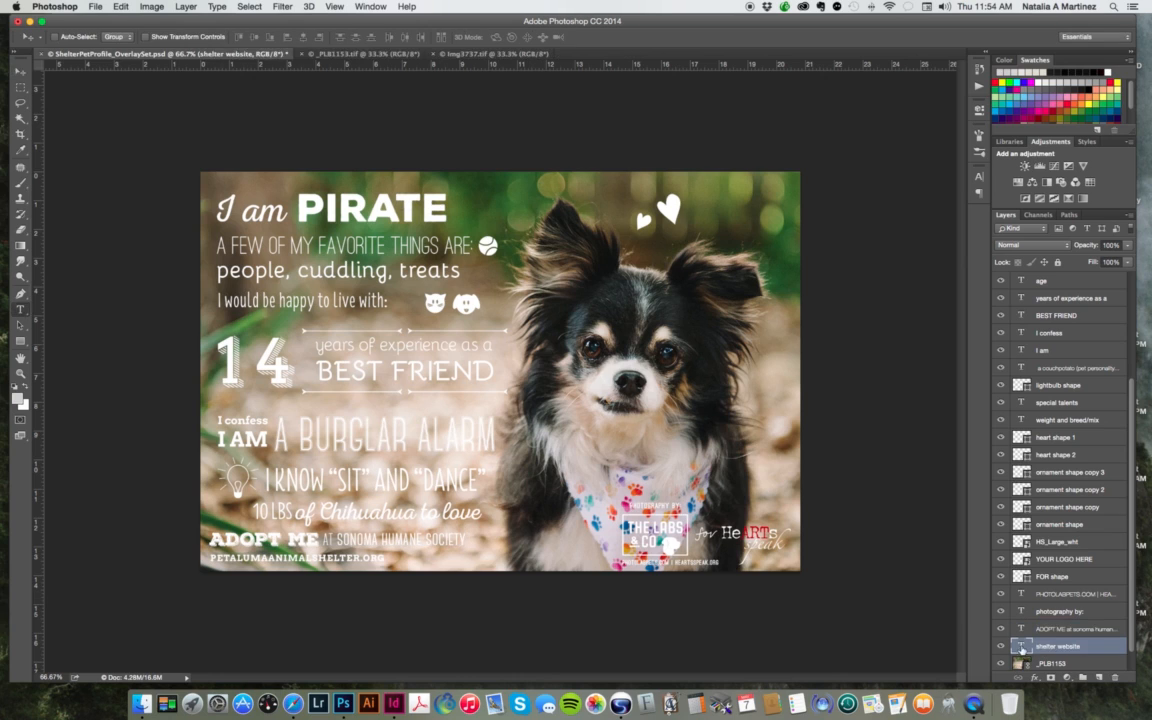
key(t)
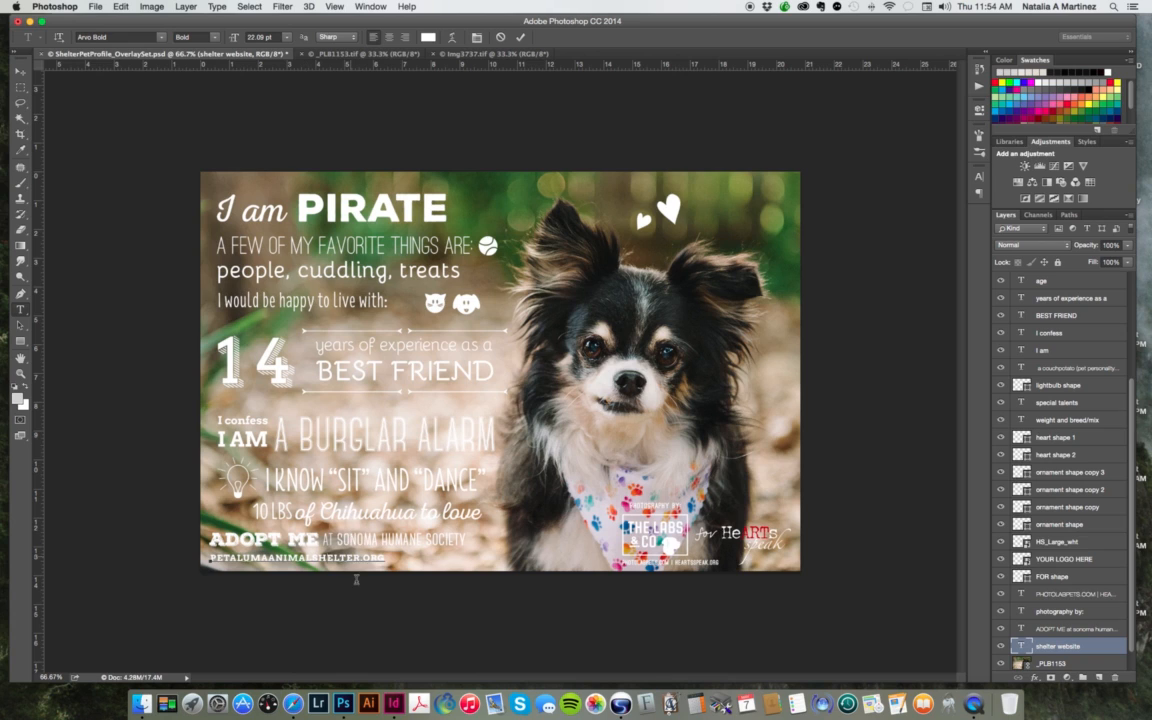
shift+click(198, 562)
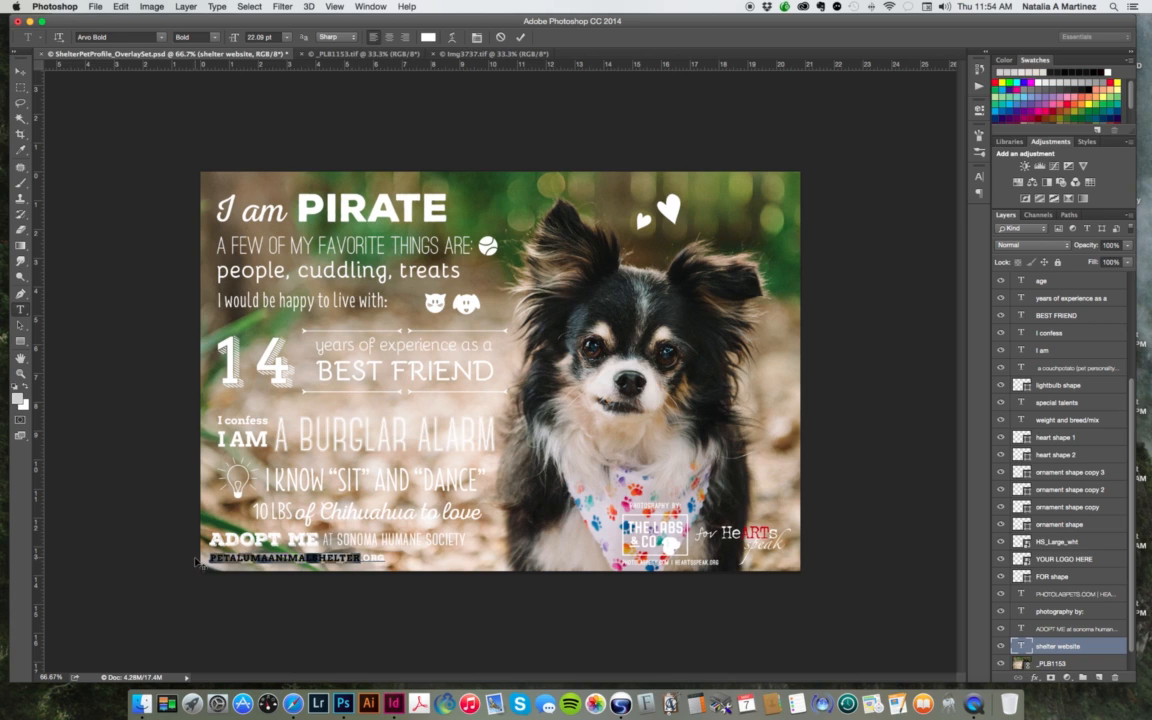
text(SON)
text(OMAHUMANE)
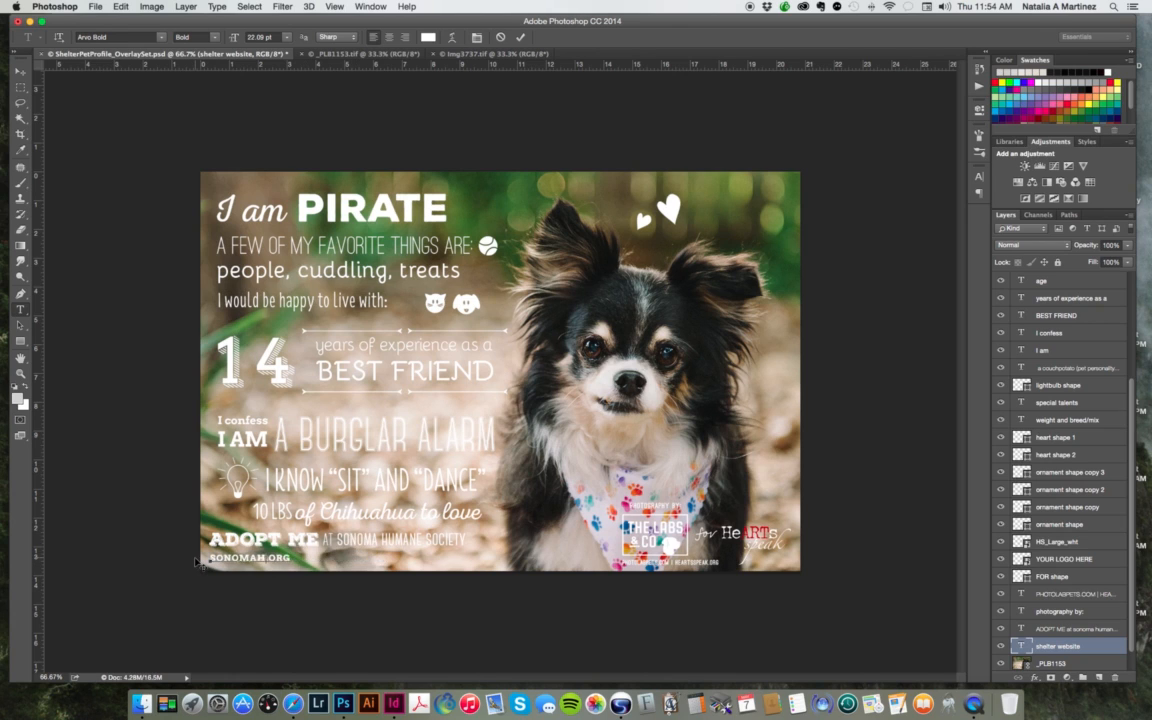
text(.ORG)
key(BackSpace)
key(BackSpace)
key(BackSpace)
key(BackSpace)
click(19, 71)
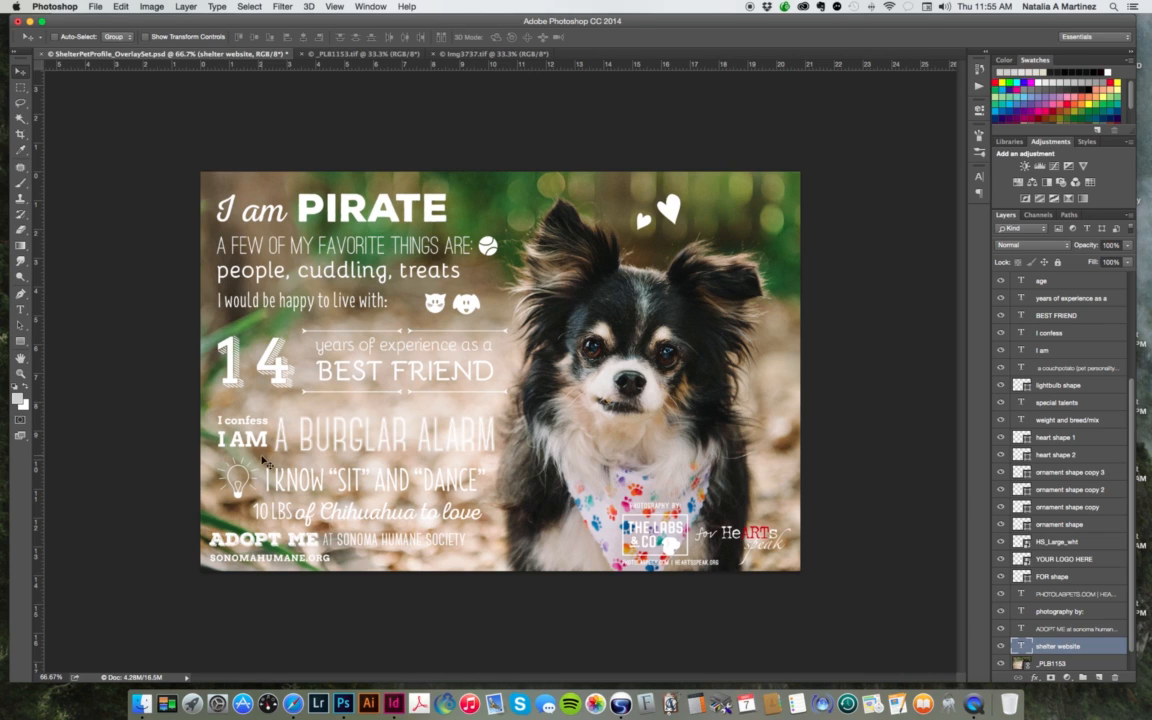
Step: Try the orange colour c35401, sampled from the dog's bandana, on the PIRATE name text and undo it
click(21, 310)
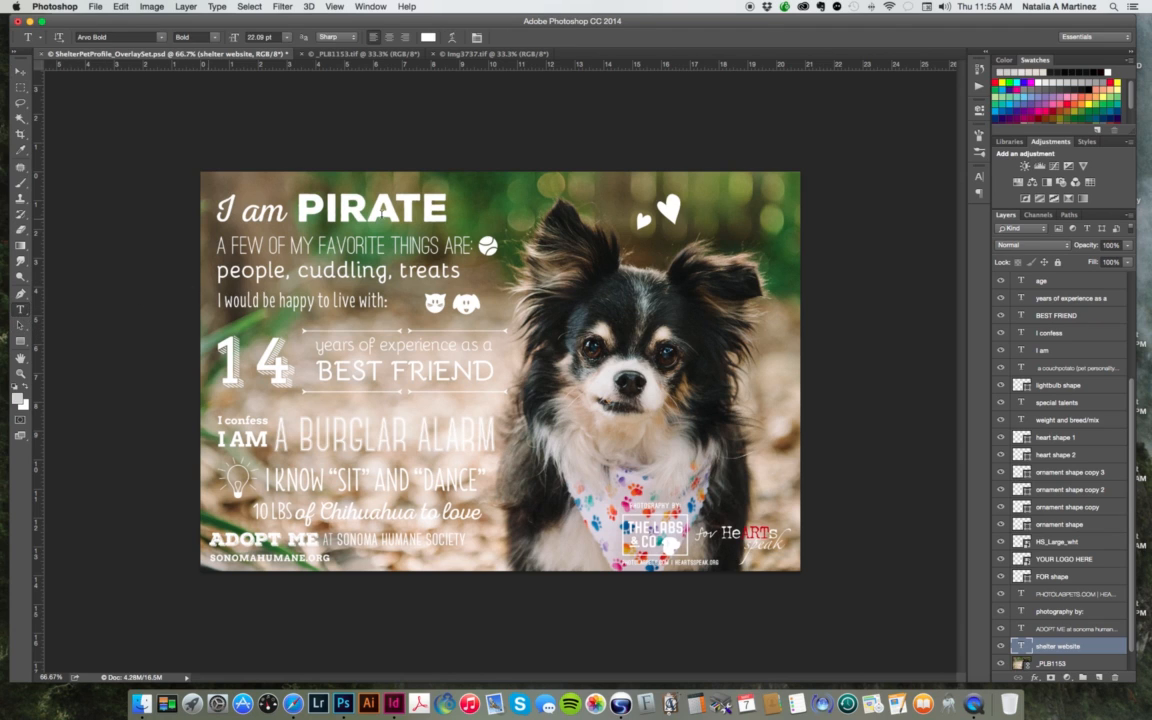
click(408, 200)
drag(448, 207, 297, 207)
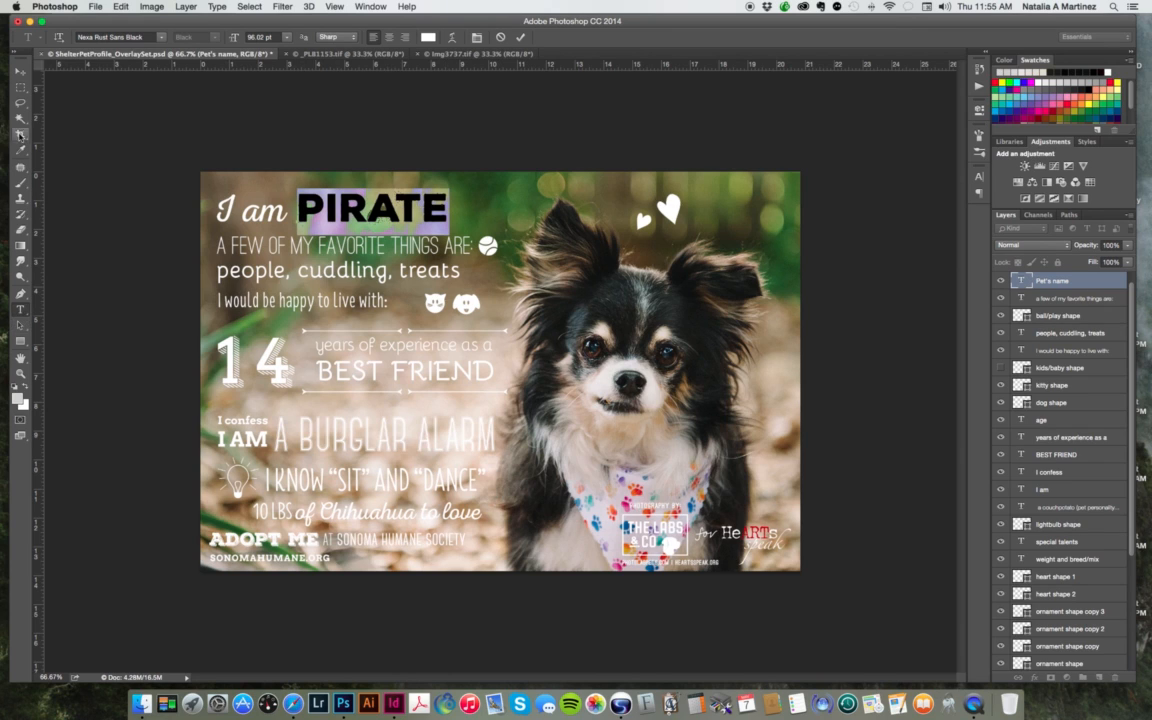
click(1022, 283)
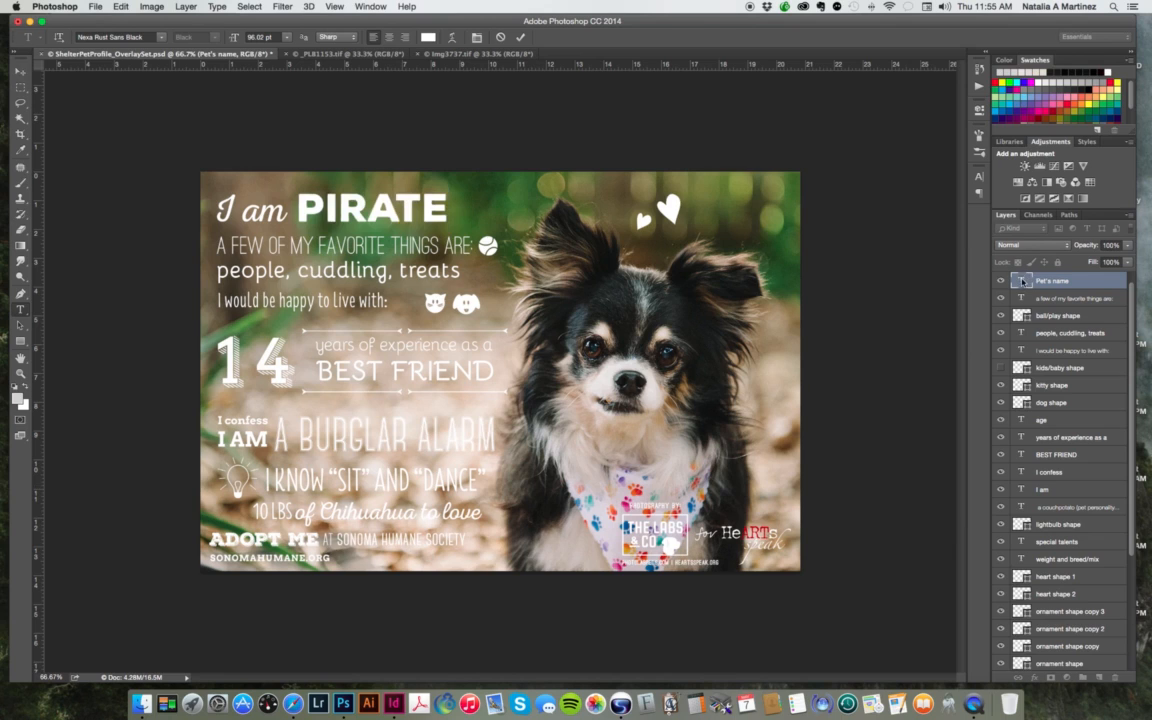
double_click(1022, 283)
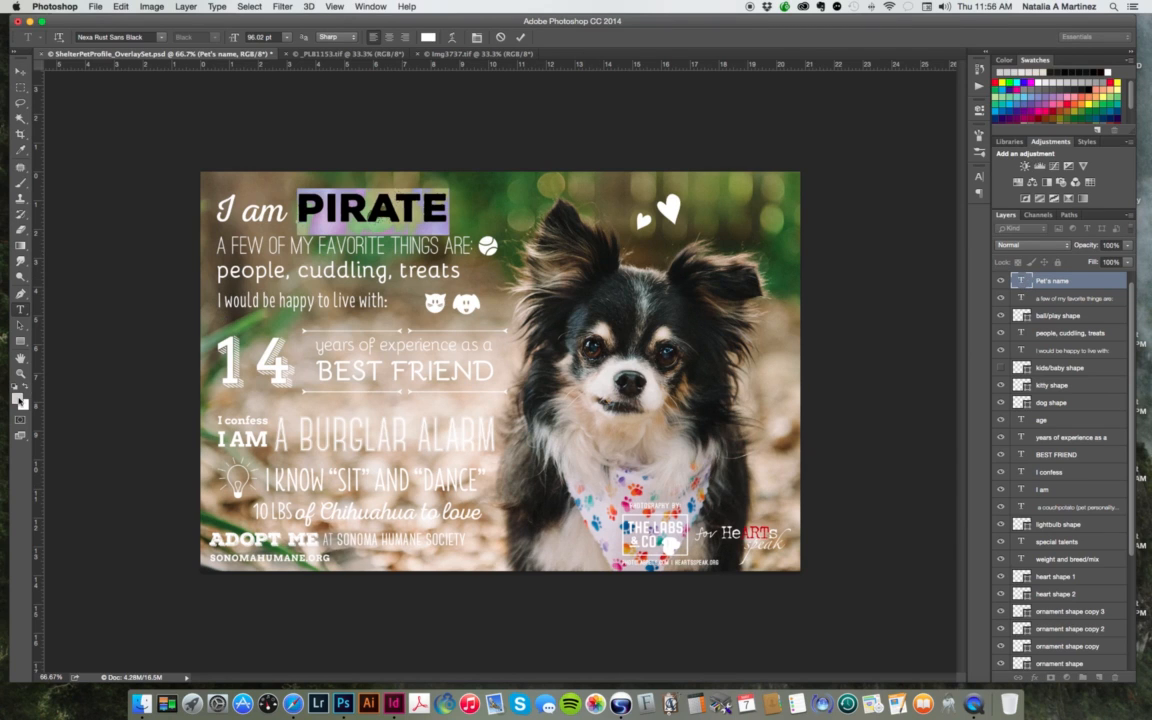
click(18, 397)
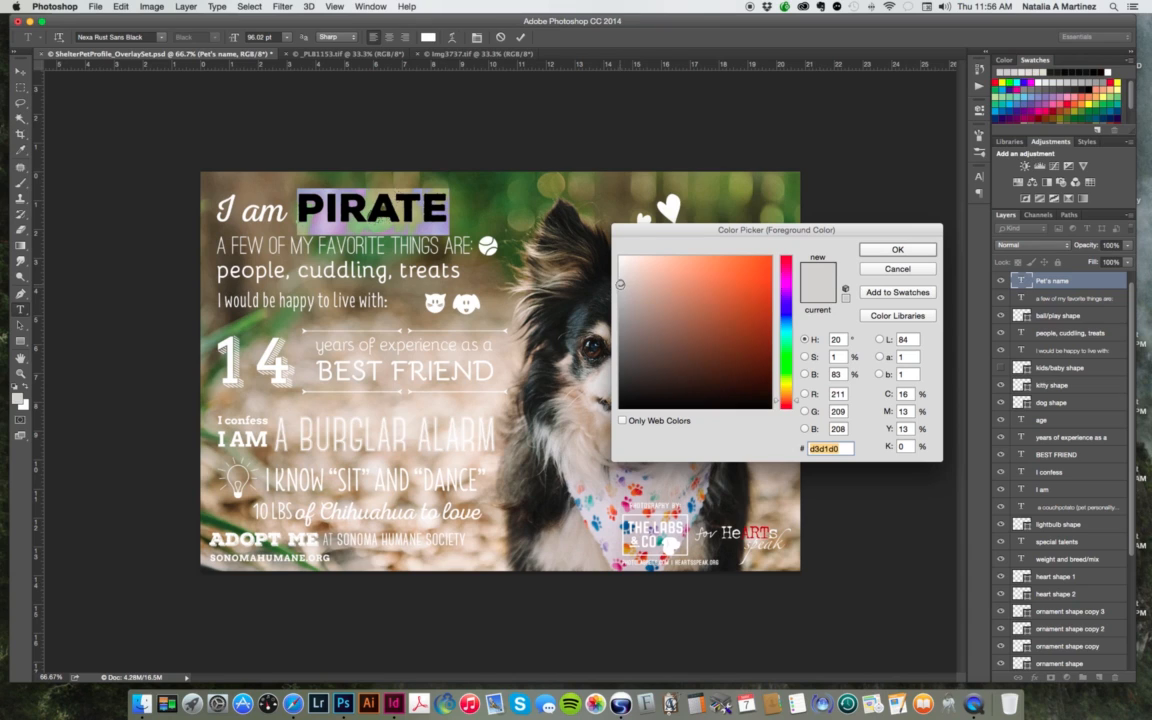
drag(620, 284, 765, 325)
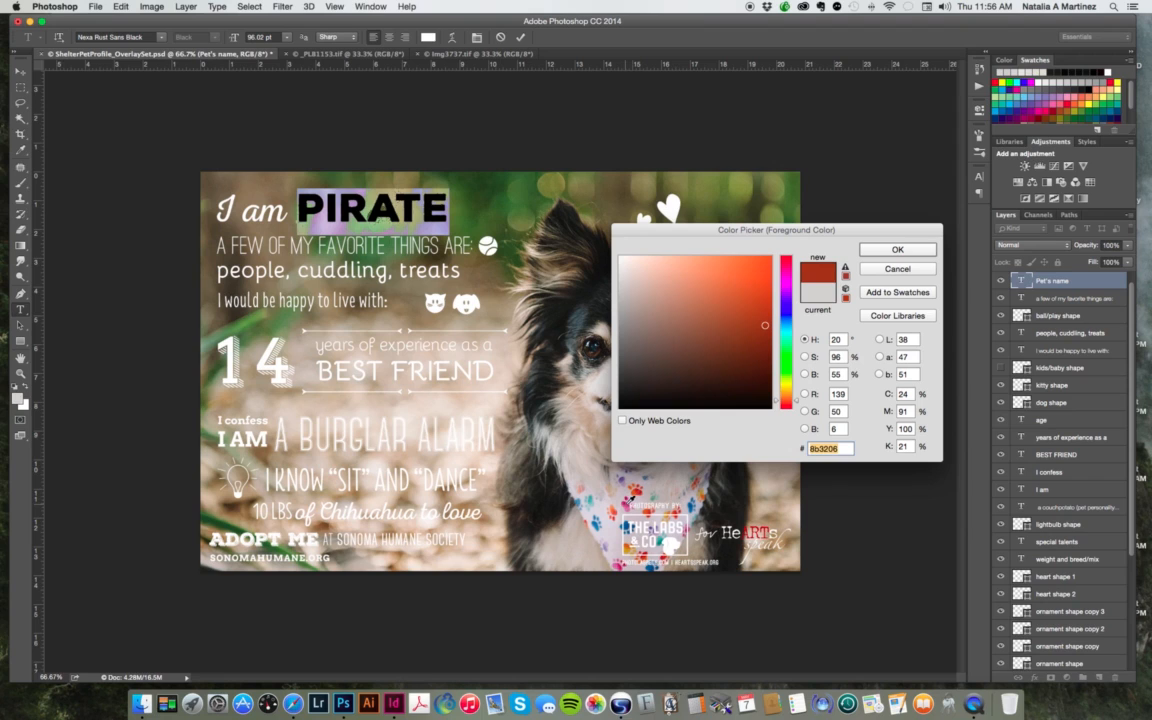
text(c35401)
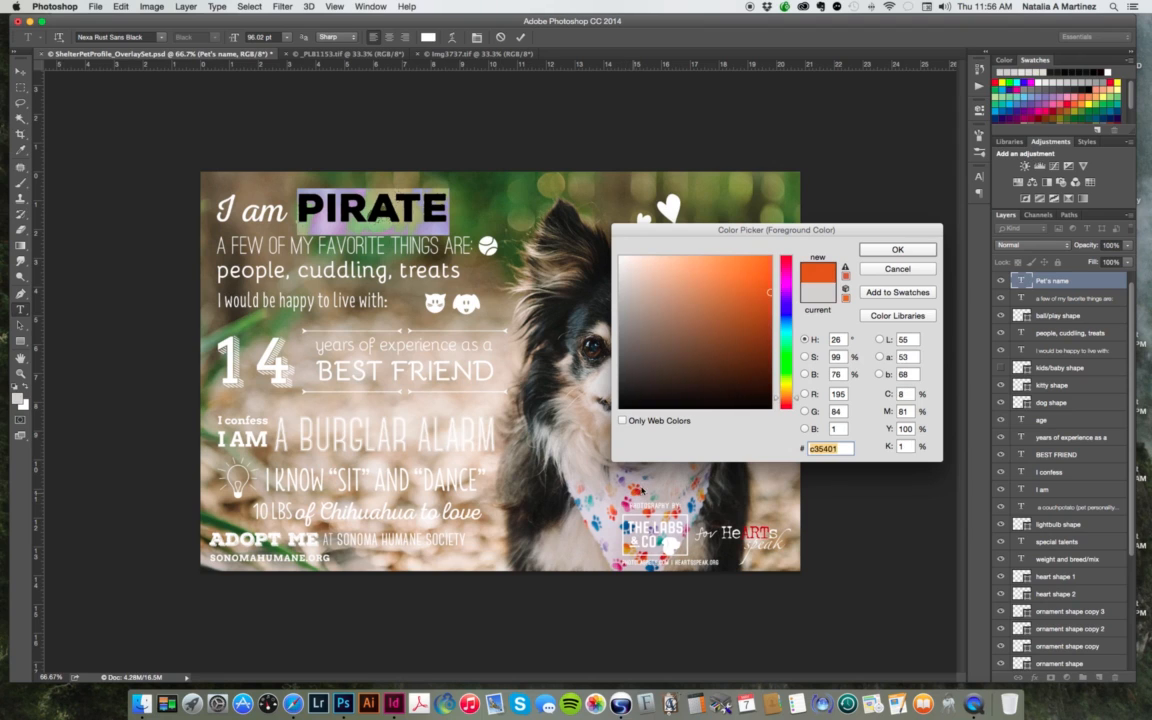
click(898, 250)
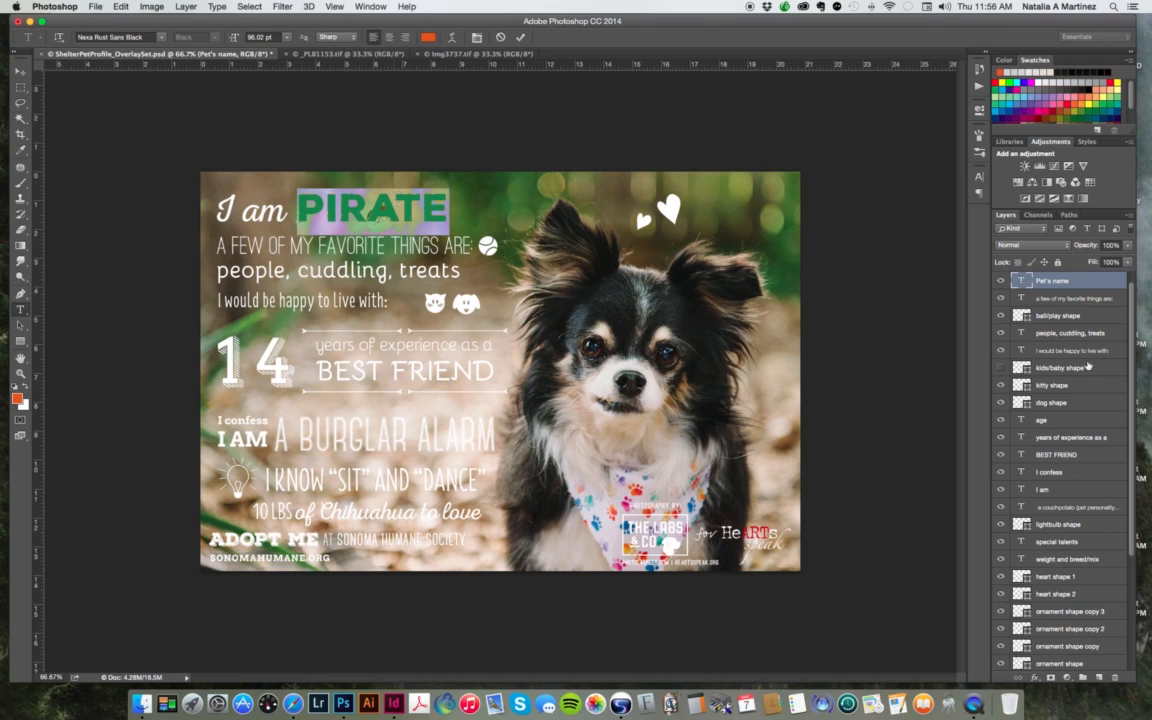
click(942, 279)
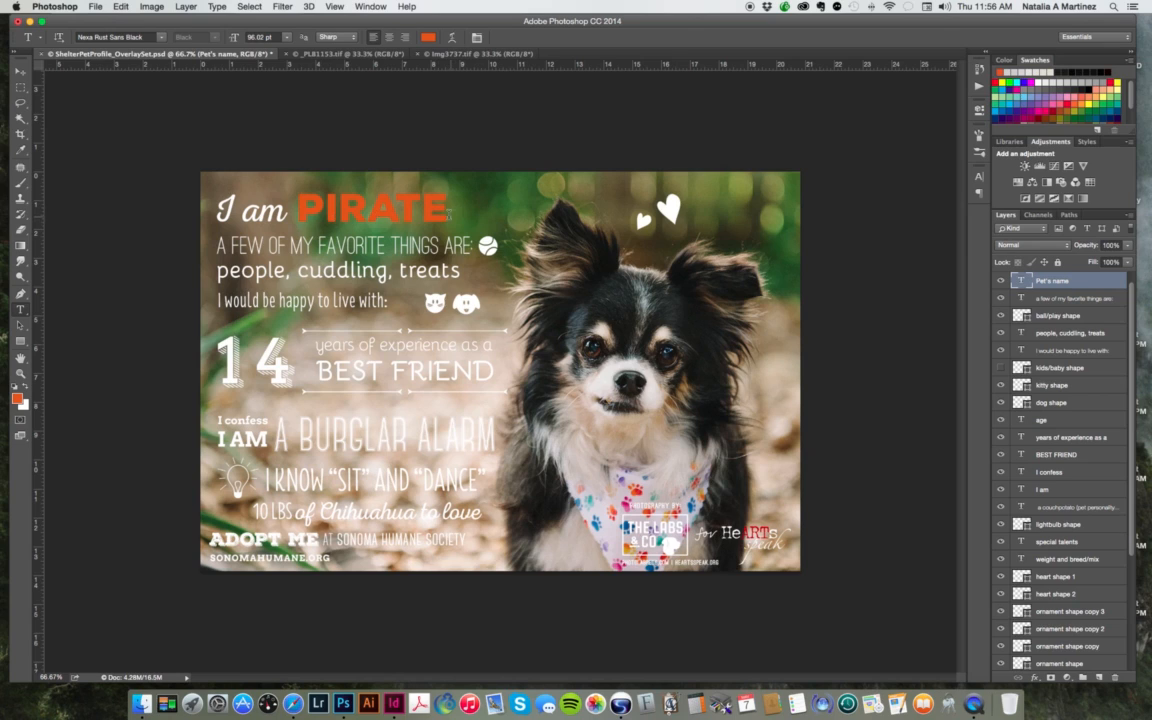
key(super+z)
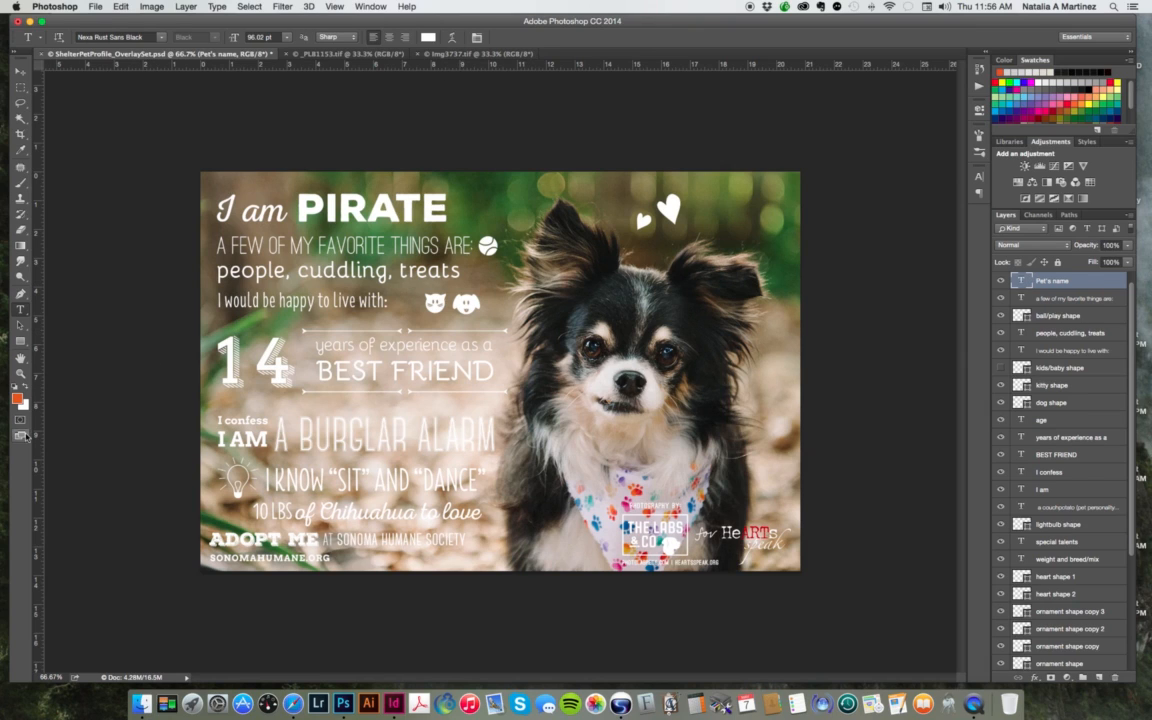
click(20, 71)
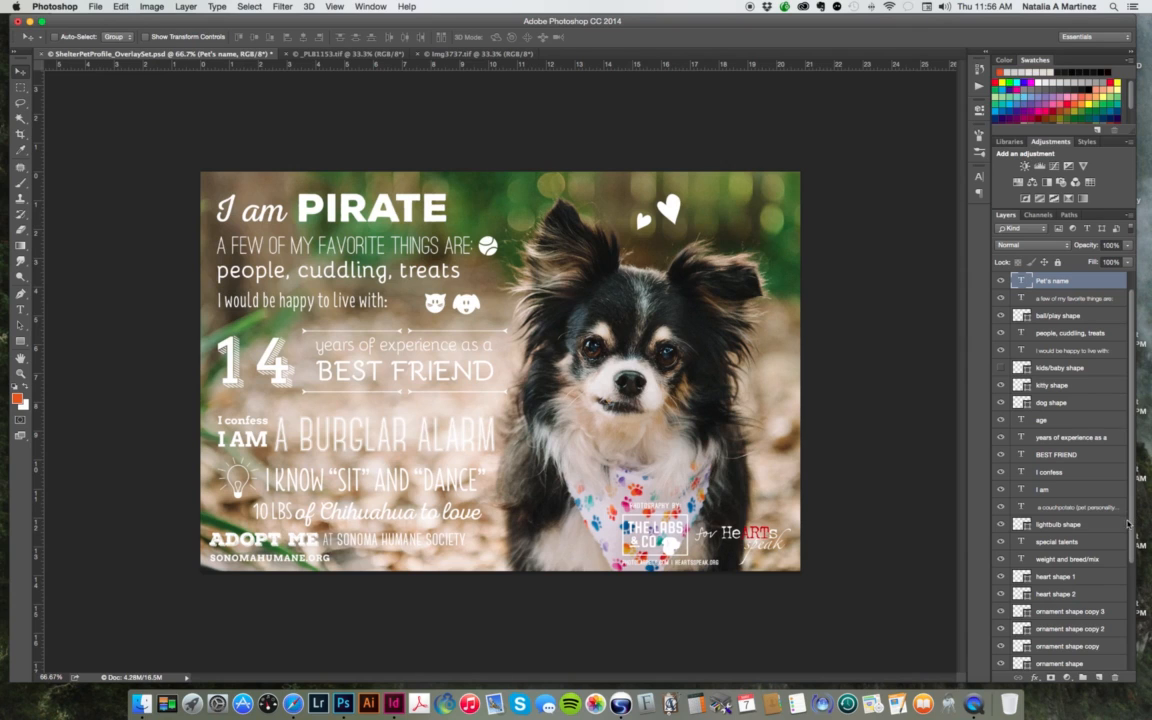
Step: Recolour the heart shape 1 layer with the pink c37eaa sampled from the dog's bandana
drag(1127, 522, 1126, 560)
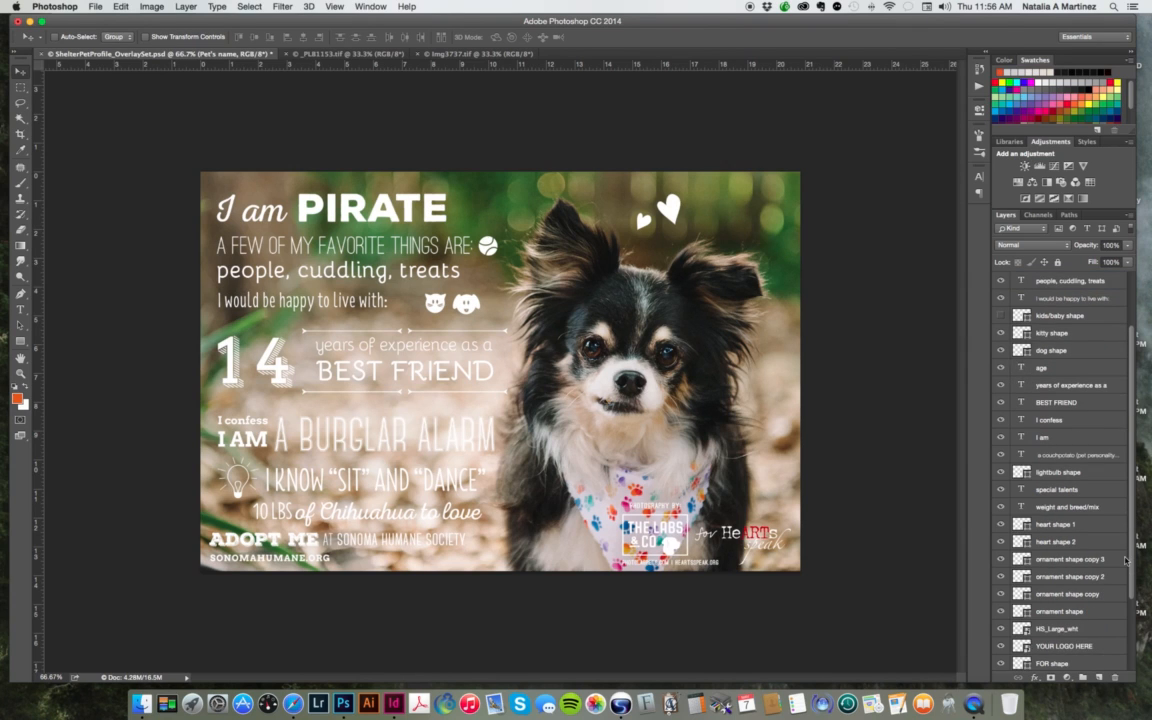
click(1050, 526)
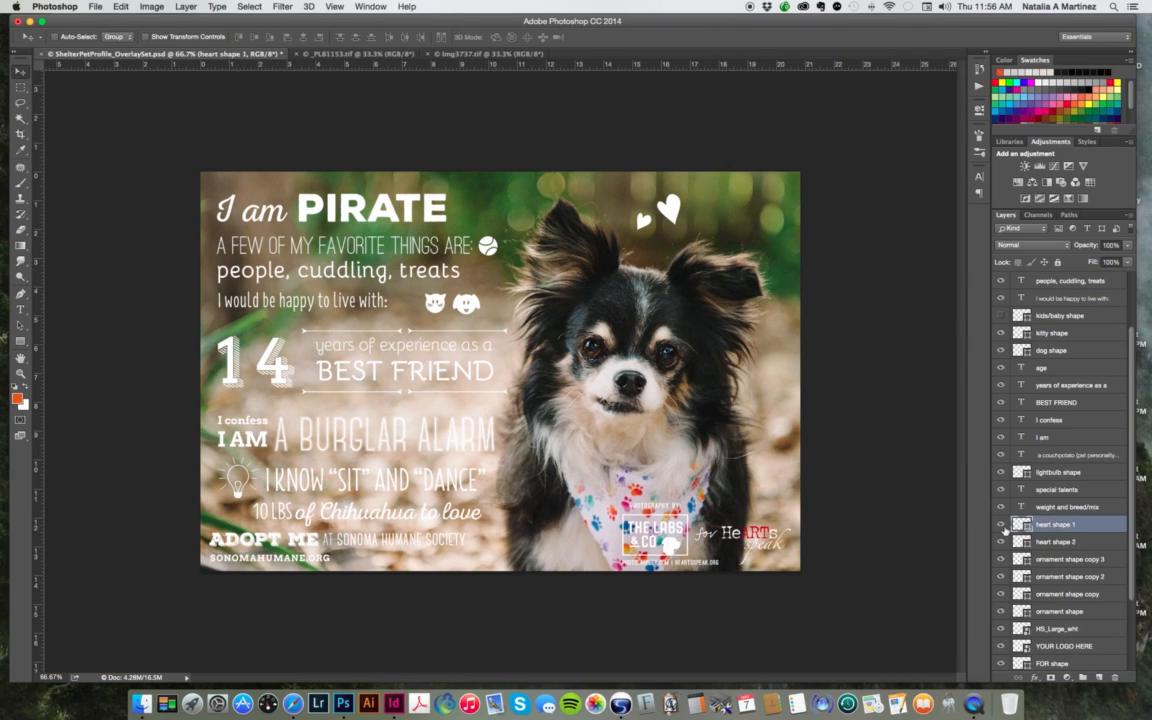
click(1001, 541)
click(1001, 541)
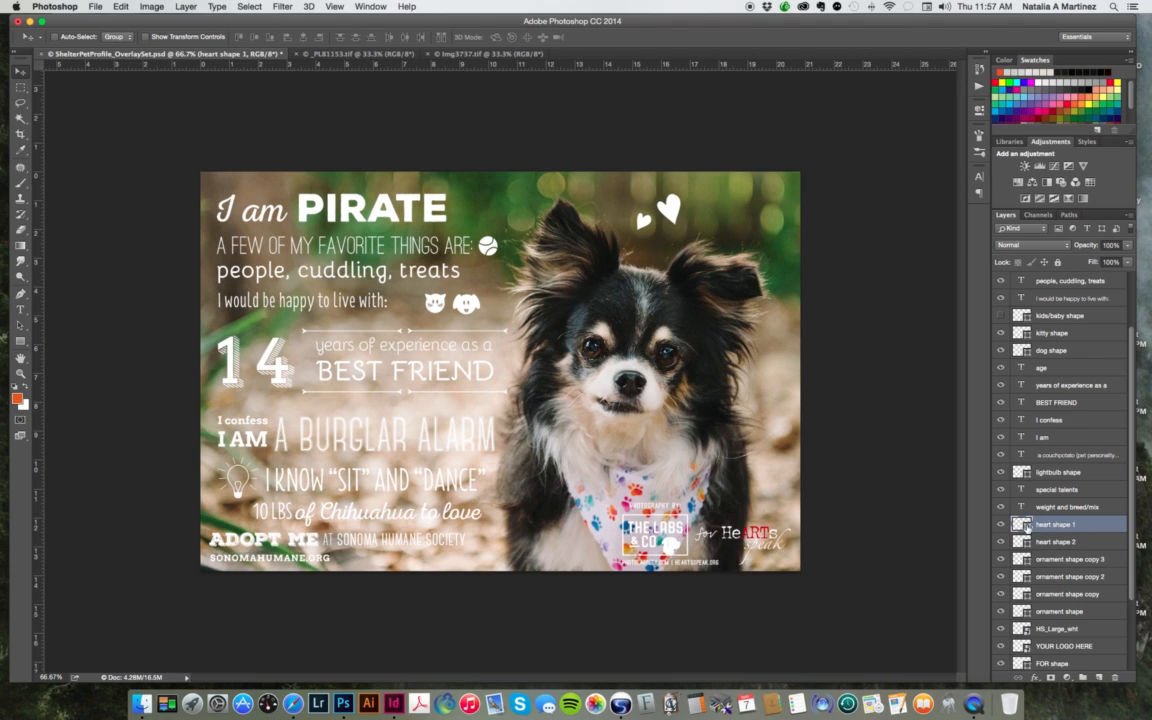
double_click(1021, 524)
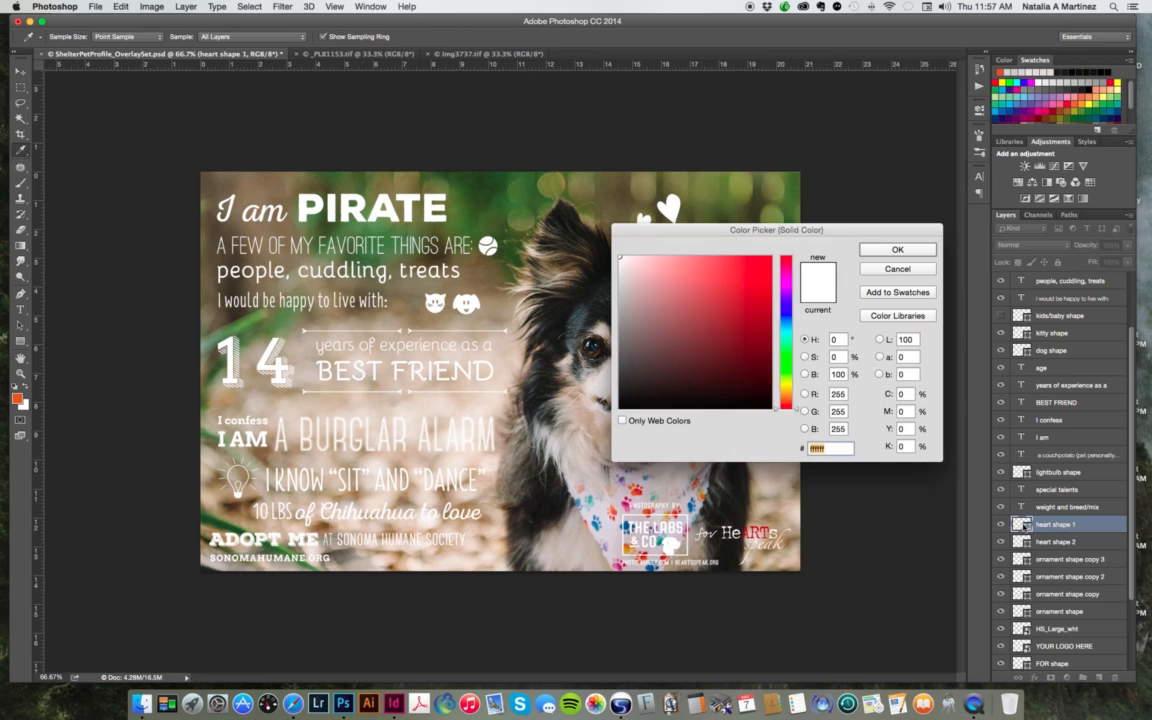
drag(718, 226, 767, 313)
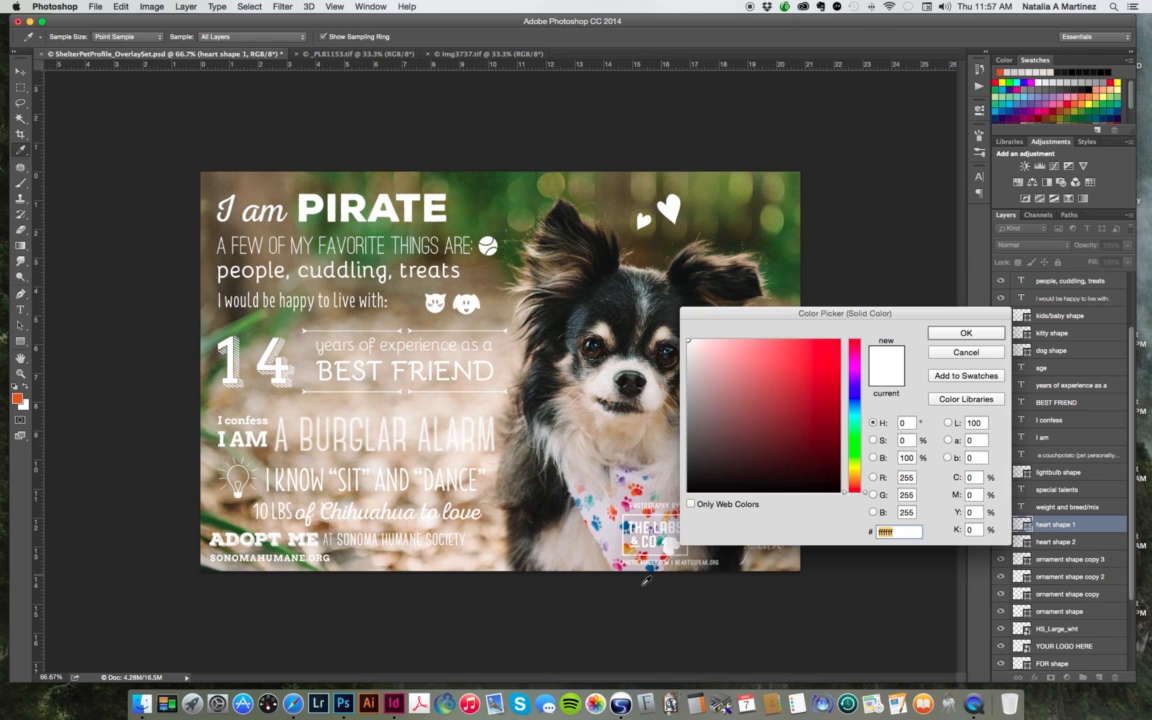
click(627, 513)
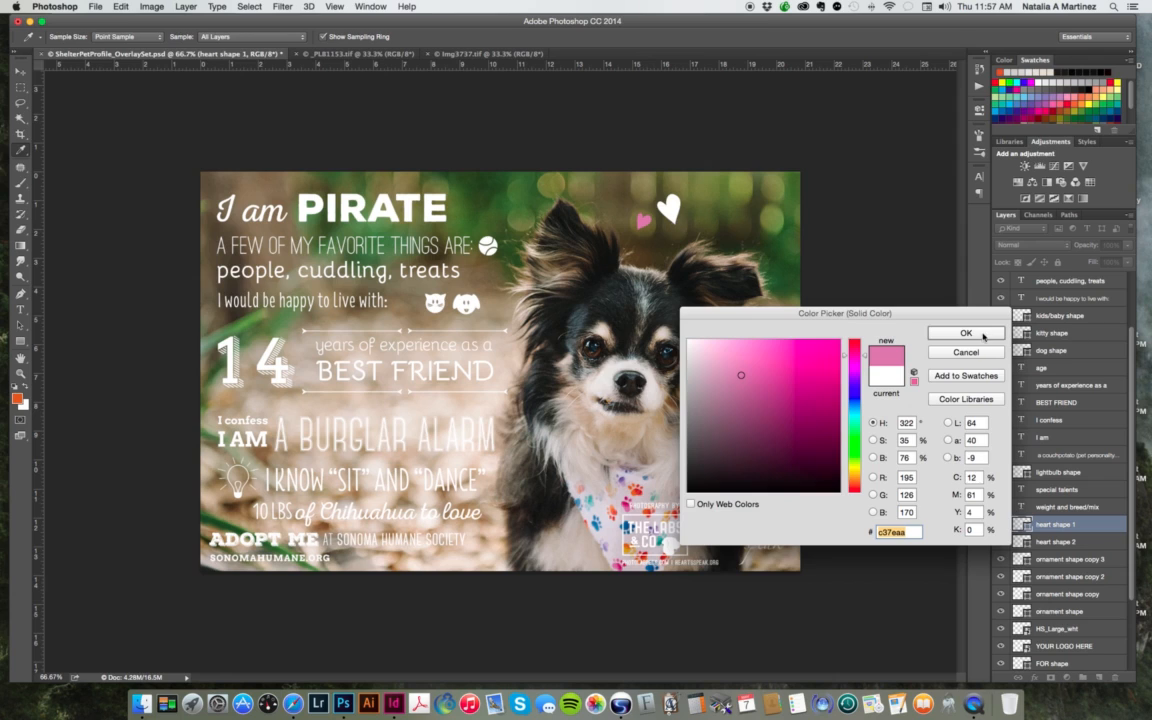
click(965, 333)
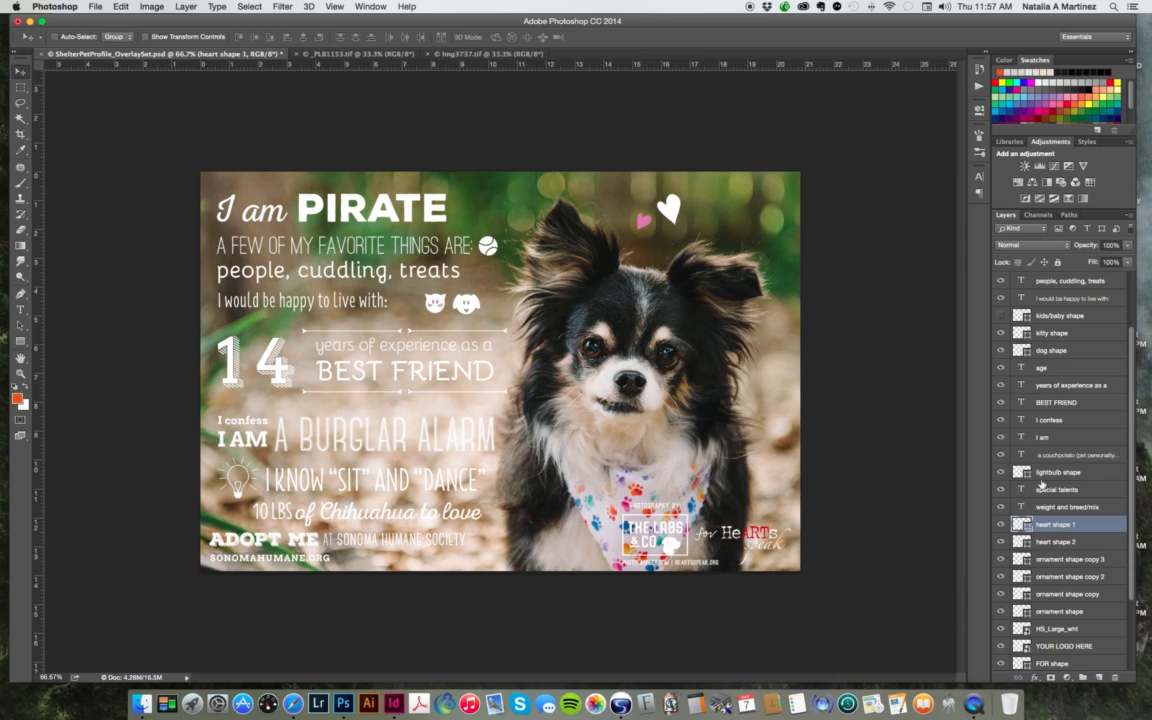
Step: Recolour the heart shape 2 layer with the lavender beafce sampled from the dog's bandana
click(1022, 544)
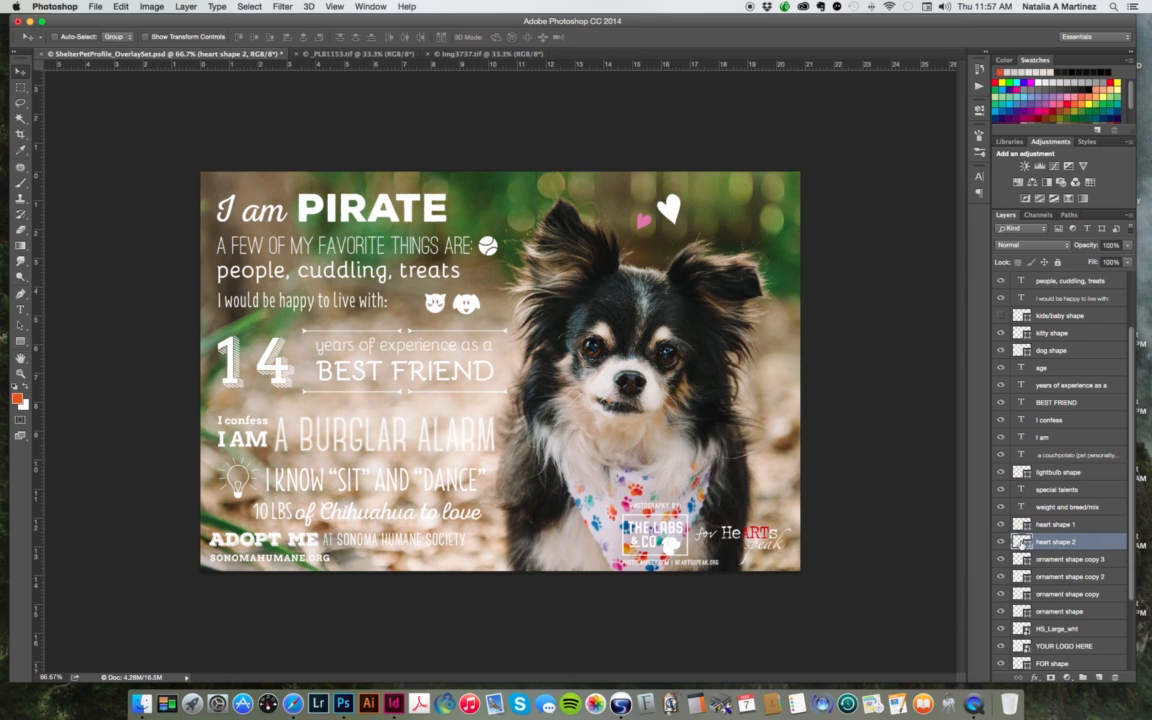
double_click(1021, 542)
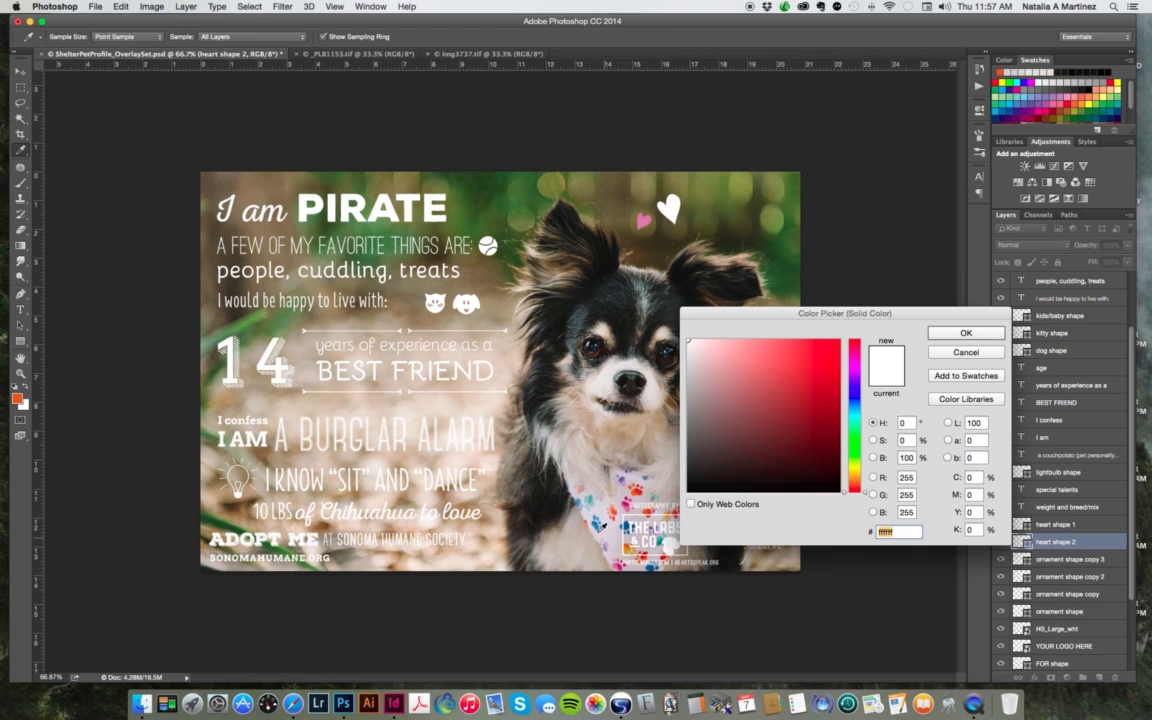
click(551, 489)
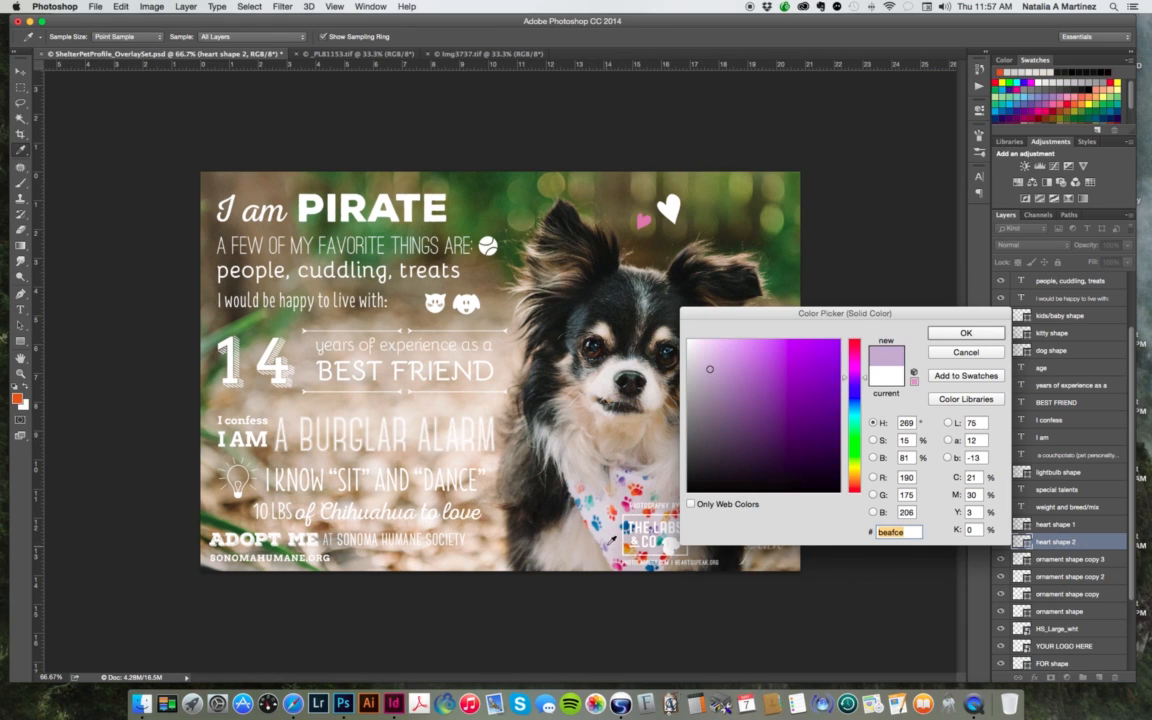
click(965, 333)
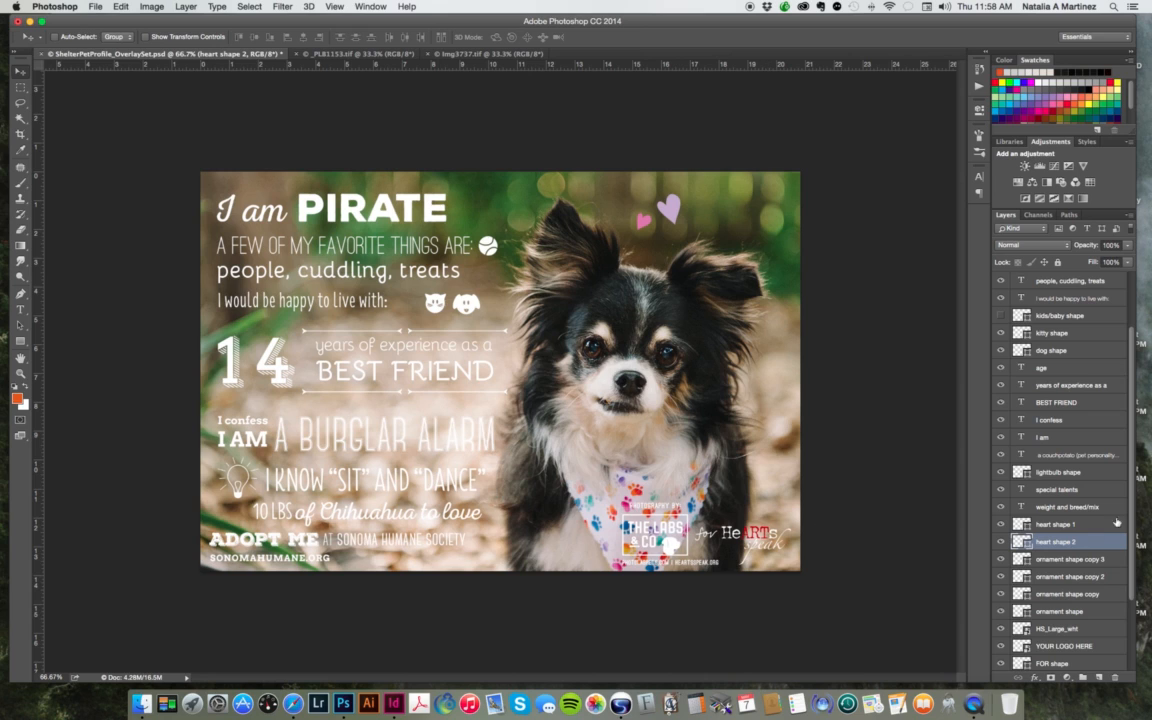
Step: Place Img3737.tif from the MHS client's Kitty Corner TIFF folder as a linked image directly above the _PLB1153 layer
drag(1132, 505, 1122, 583)
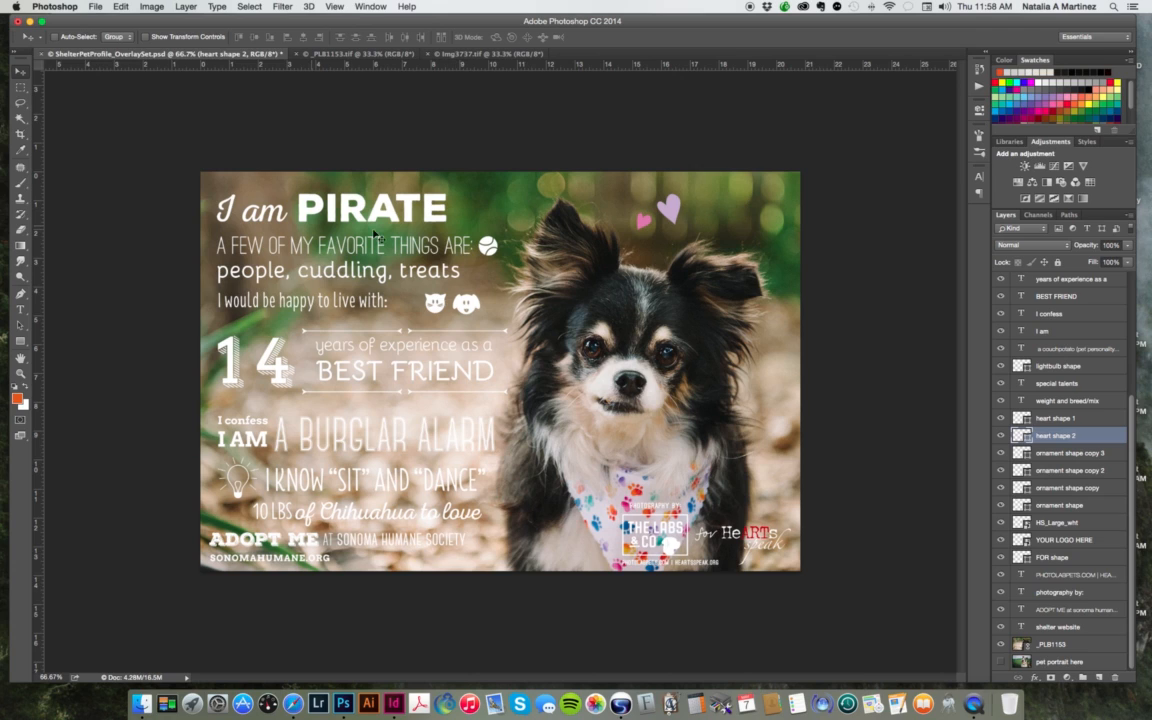
click(1093, 646)
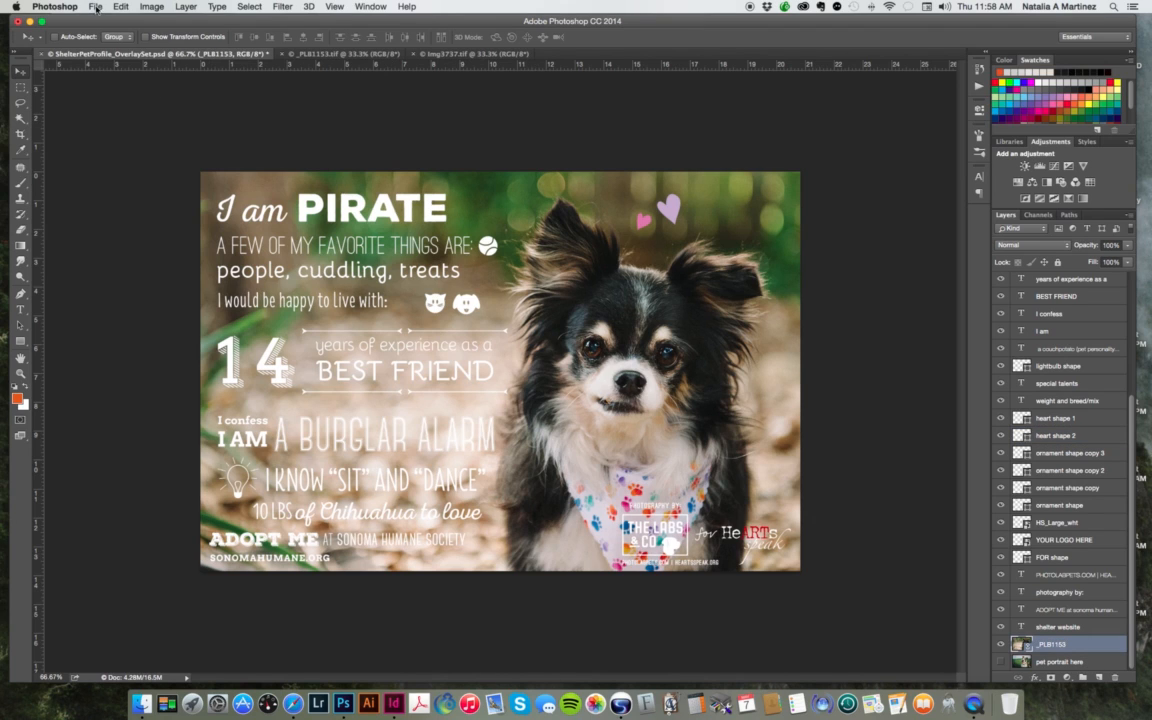
click(96, 7)
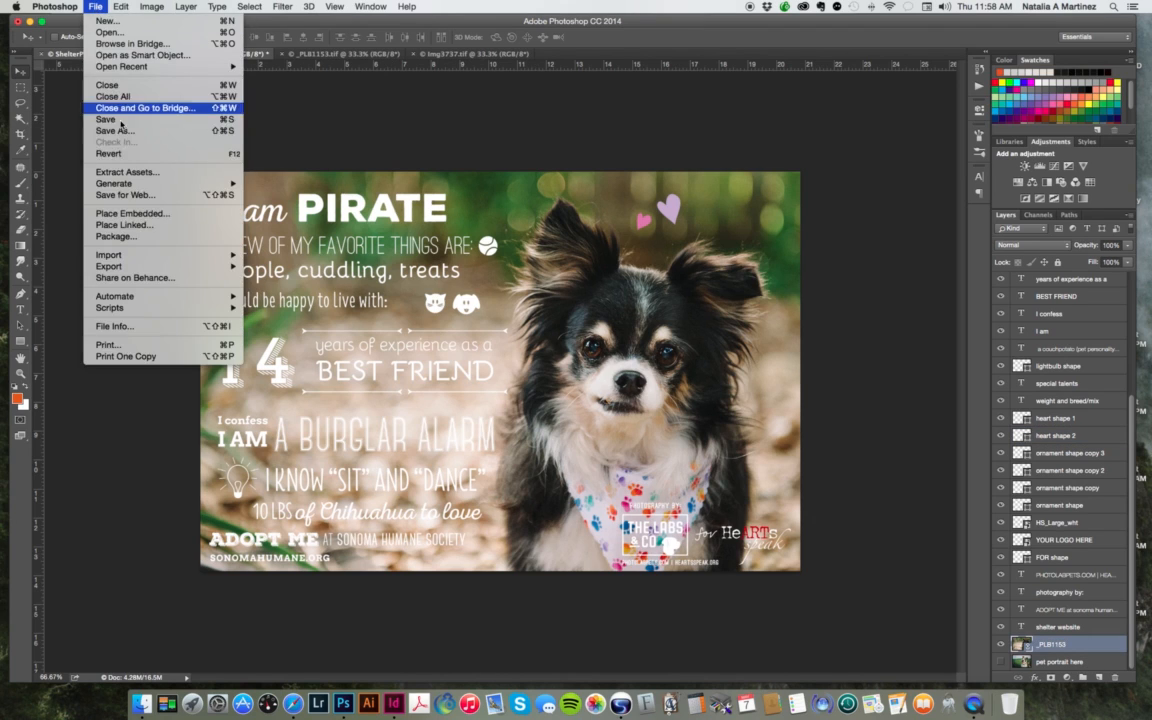
click(126, 226)
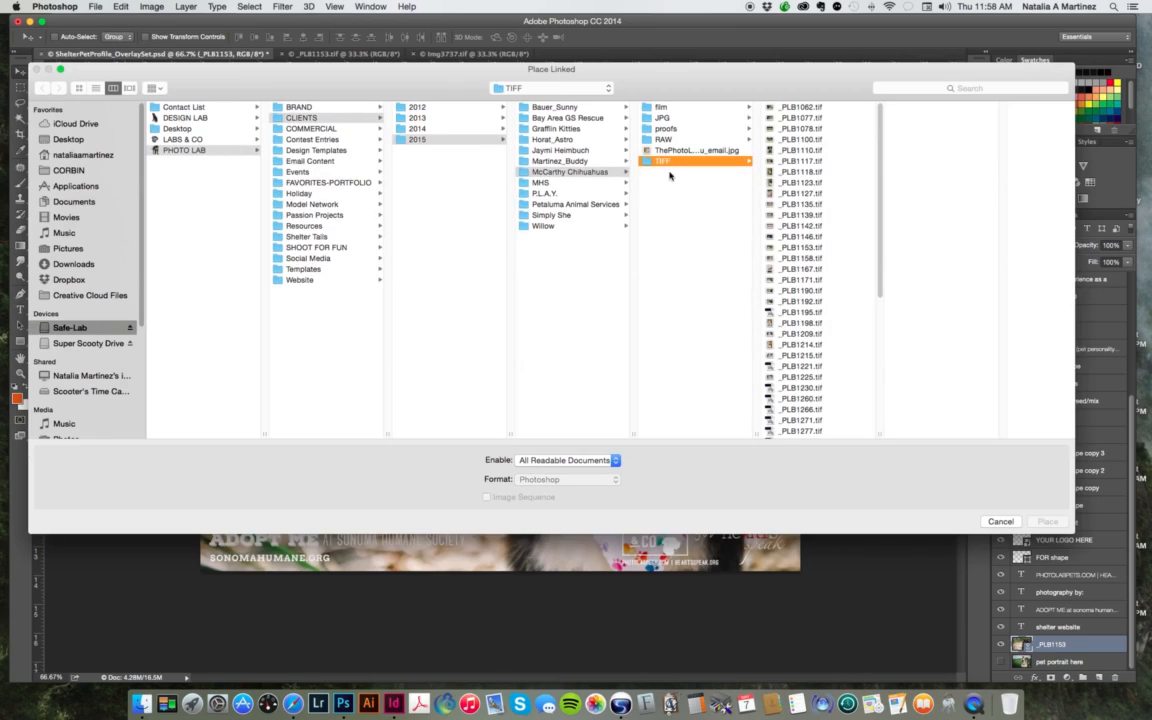
click(548, 184)
click(672, 108)
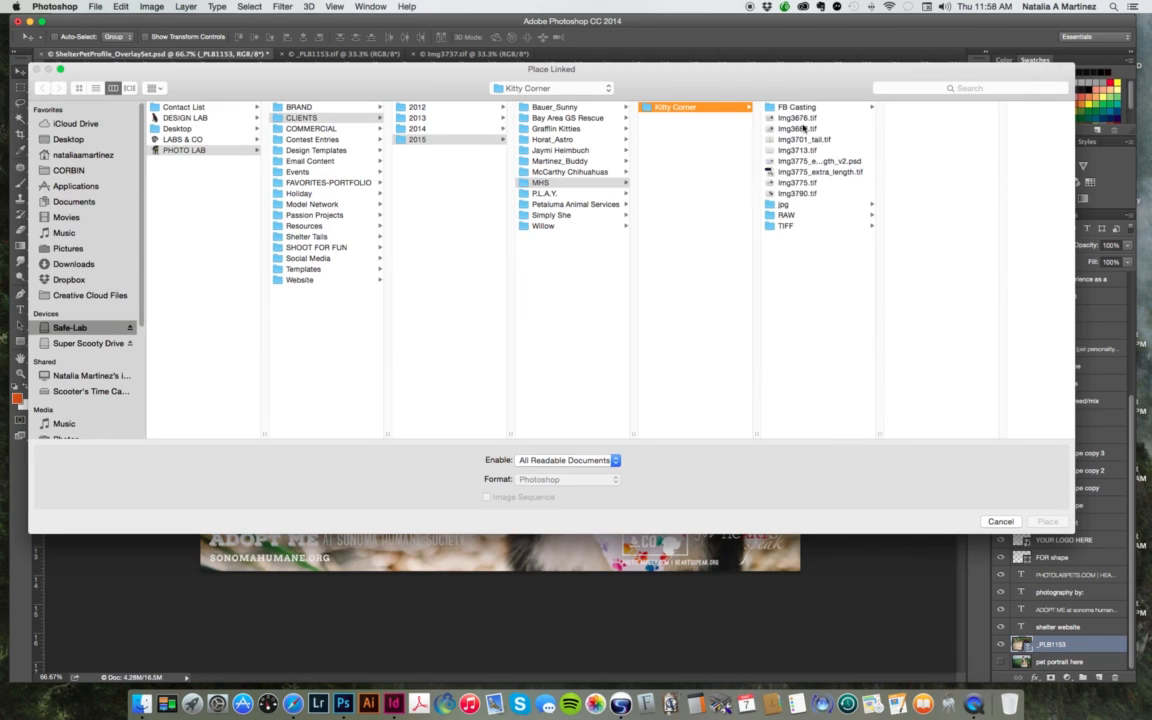
click(787, 226)
drag(844, 85, 836, 99)
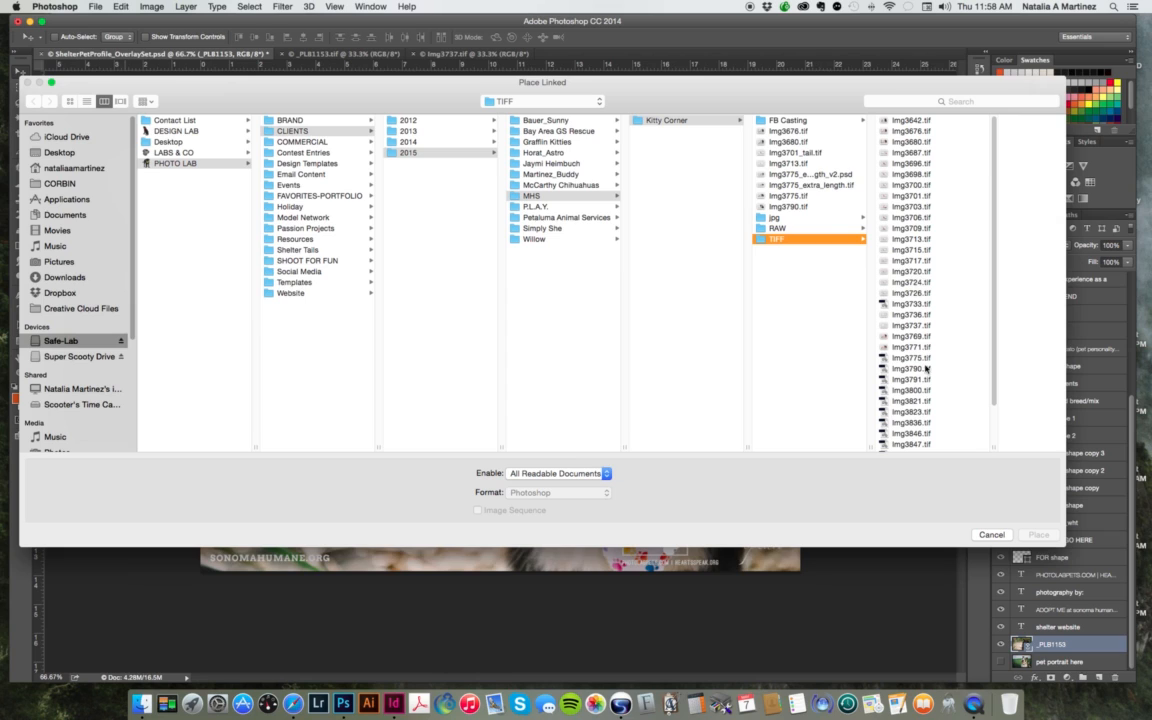
click(910, 326)
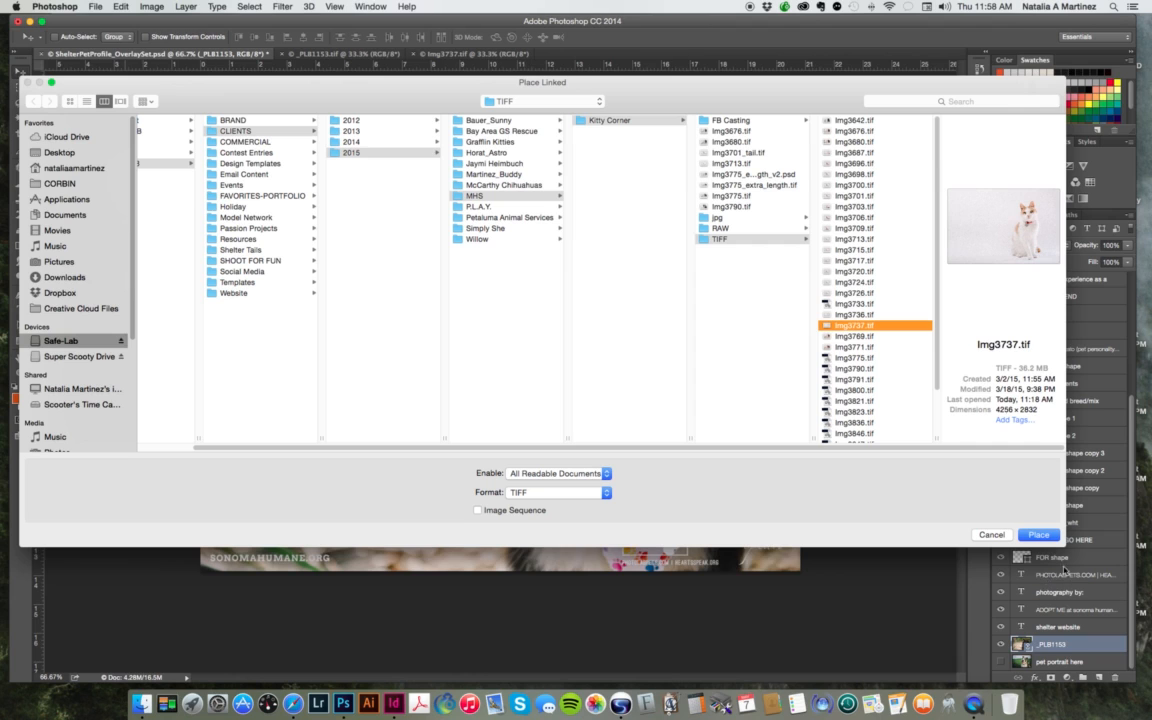
click(1037, 536)
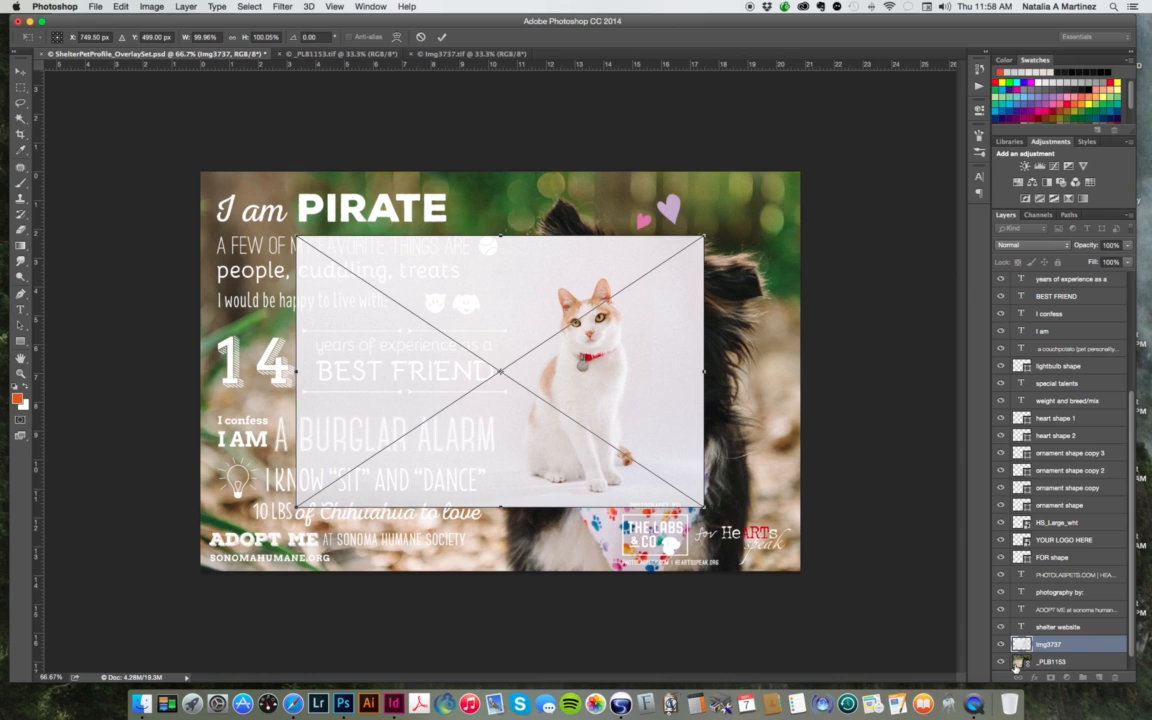
Step: Enlarge the placed cat photo to about 149% so that it covers the whole canvas
drag(703, 237, 806, 169)
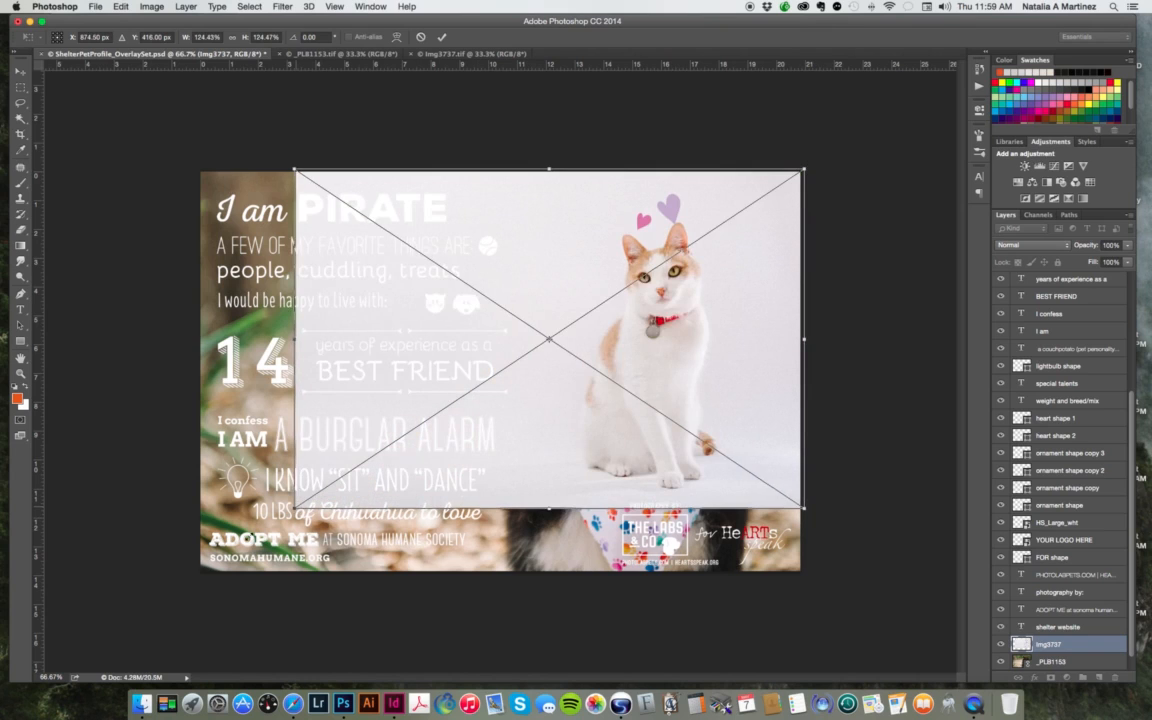
drag(297, 506, 198, 575)
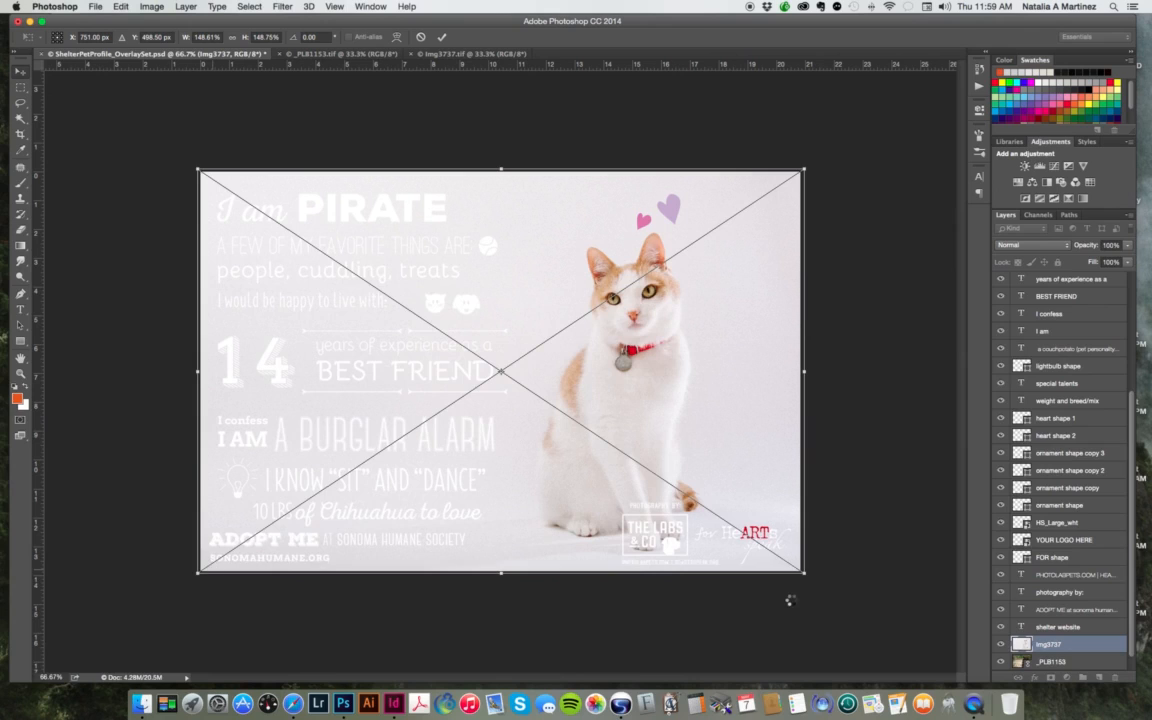
key(Return)
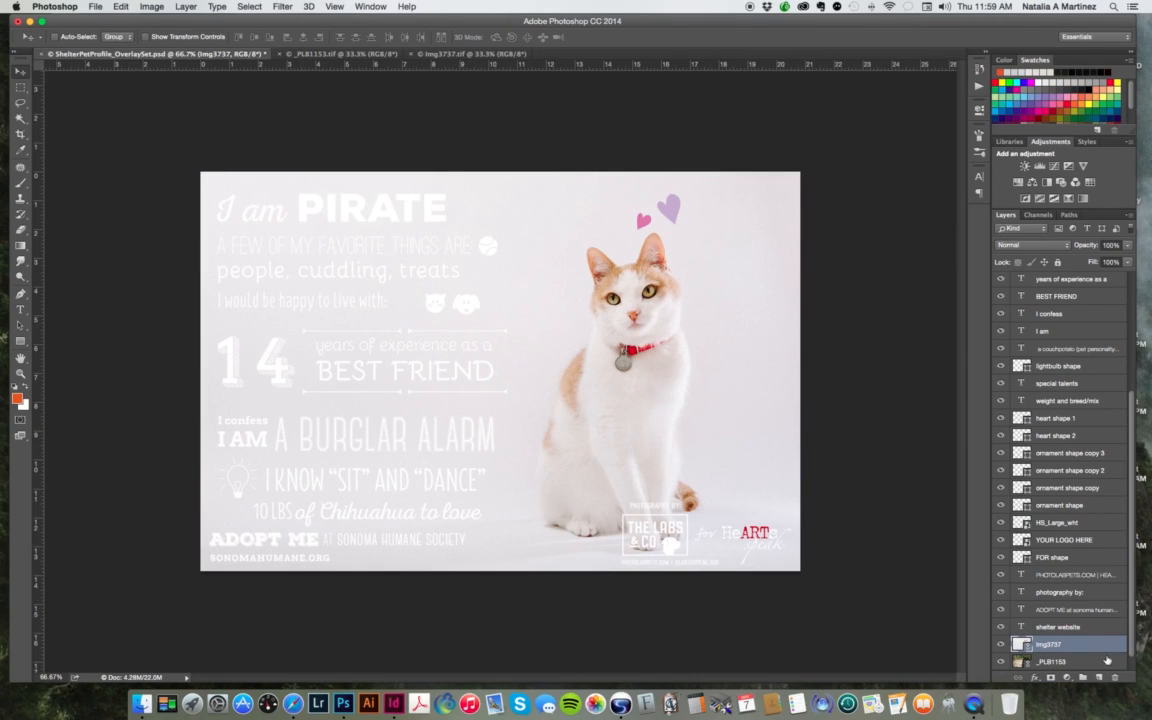
Step: Replace PIRATE with TONY in the Pet's name text layer
scroll(1060, 450, up, 5)
click(1053, 281)
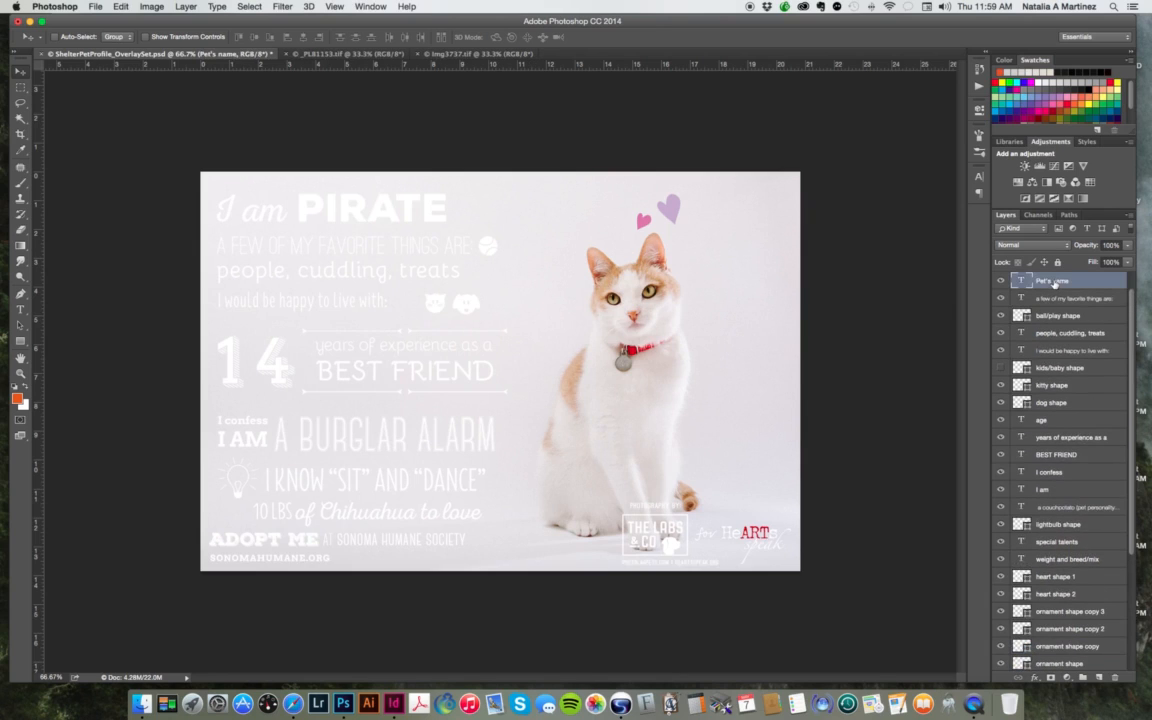
drag(350, 211, 642, 388)
key(super+z)
scroll(1132, 414, up, 1)
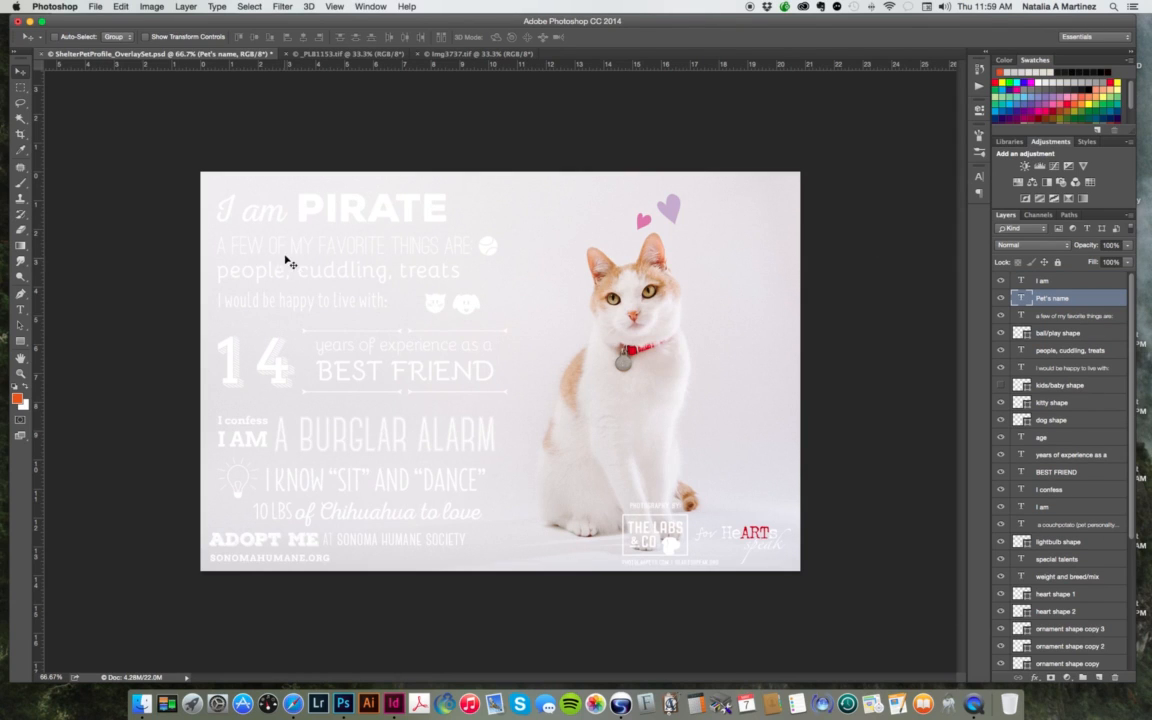
double_click(1020, 299)
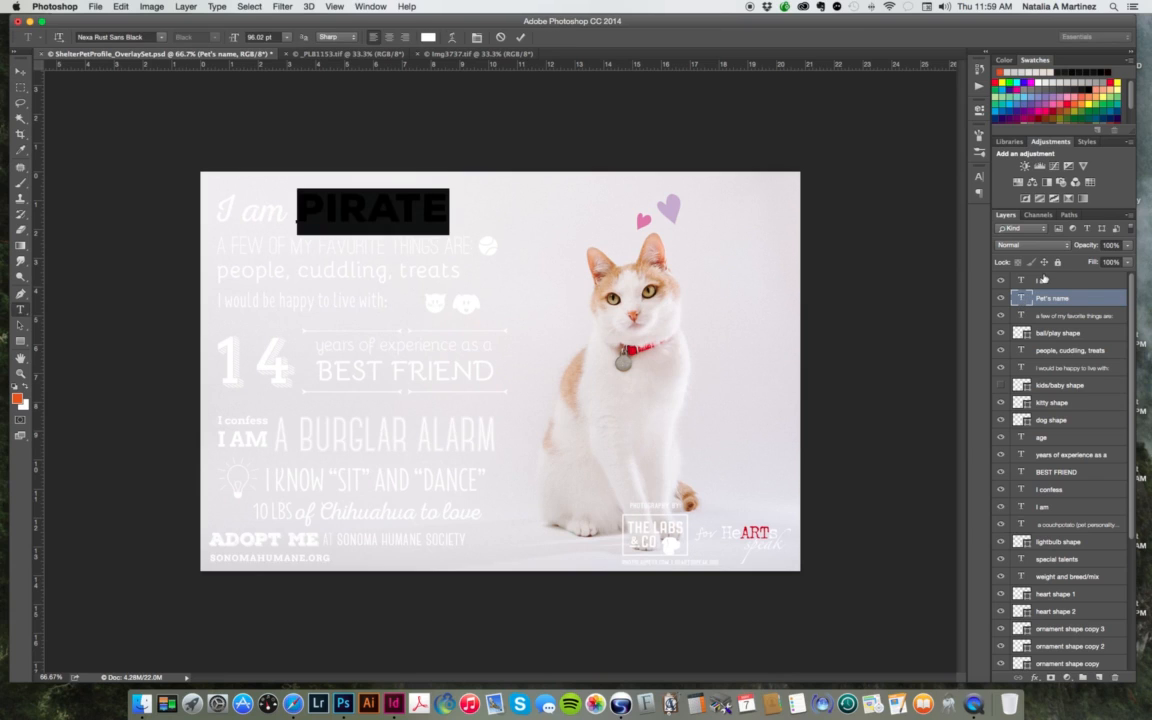
text(TONY)
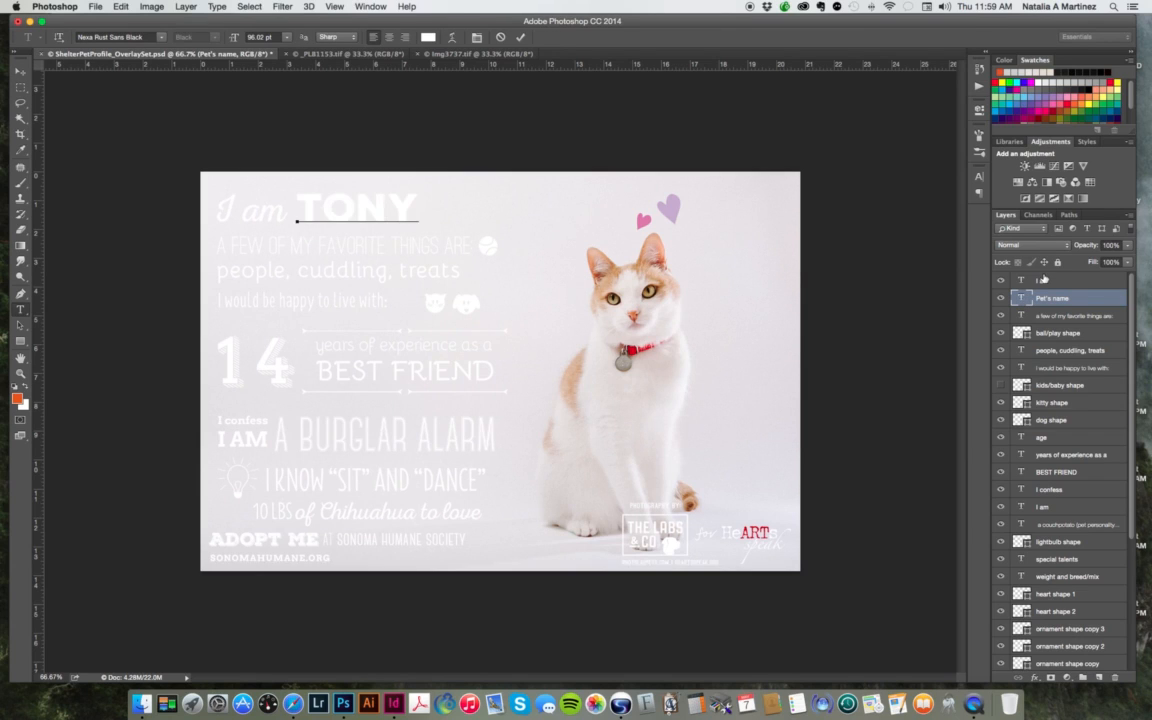
Step: Colour the TONY name text with the red bd0a04 sampled from the cat's collar
key(super+a)
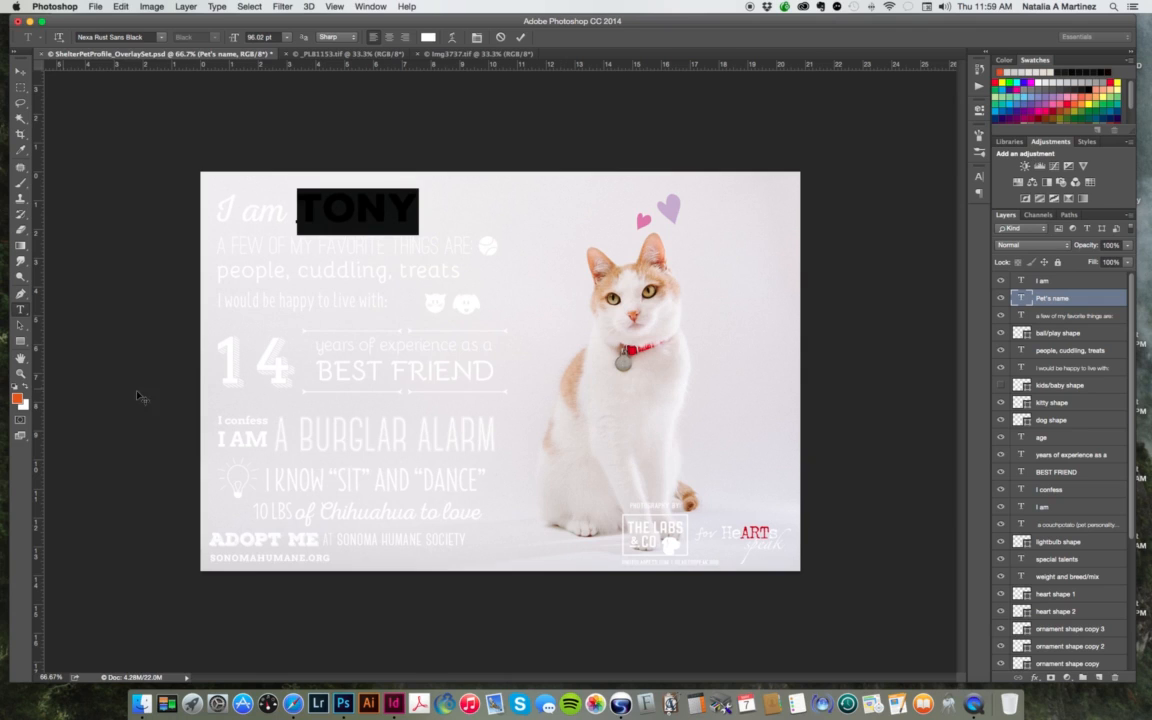
click(17, 398)
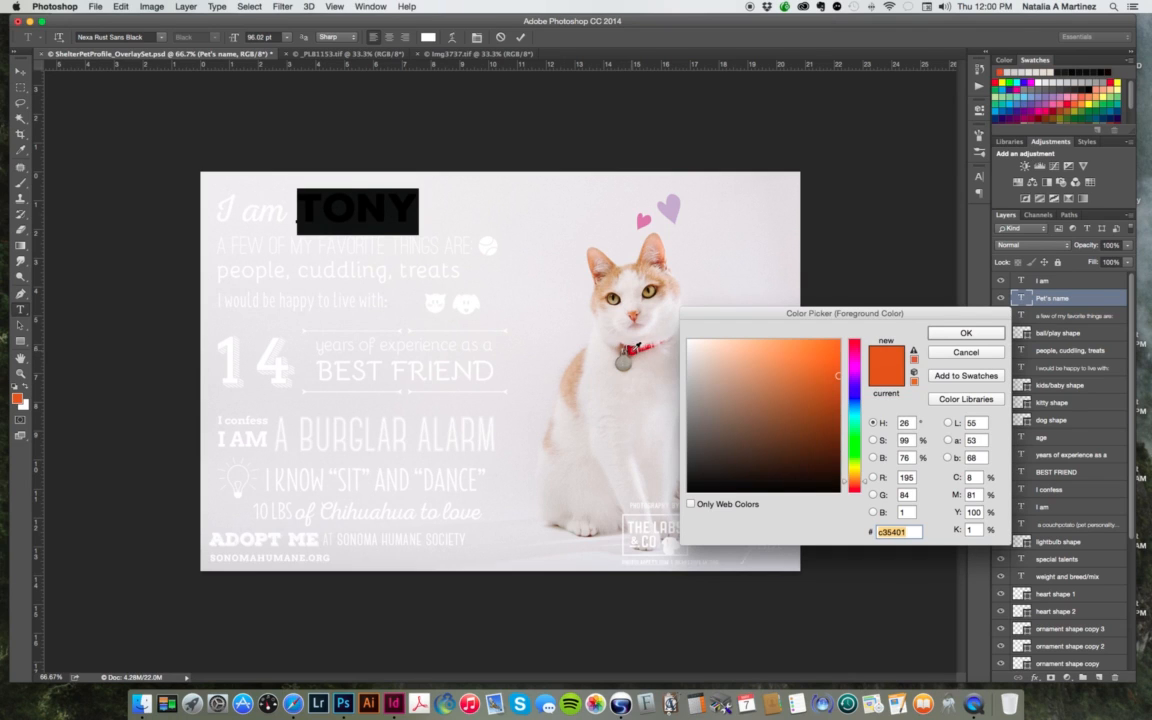
click(637, 344)
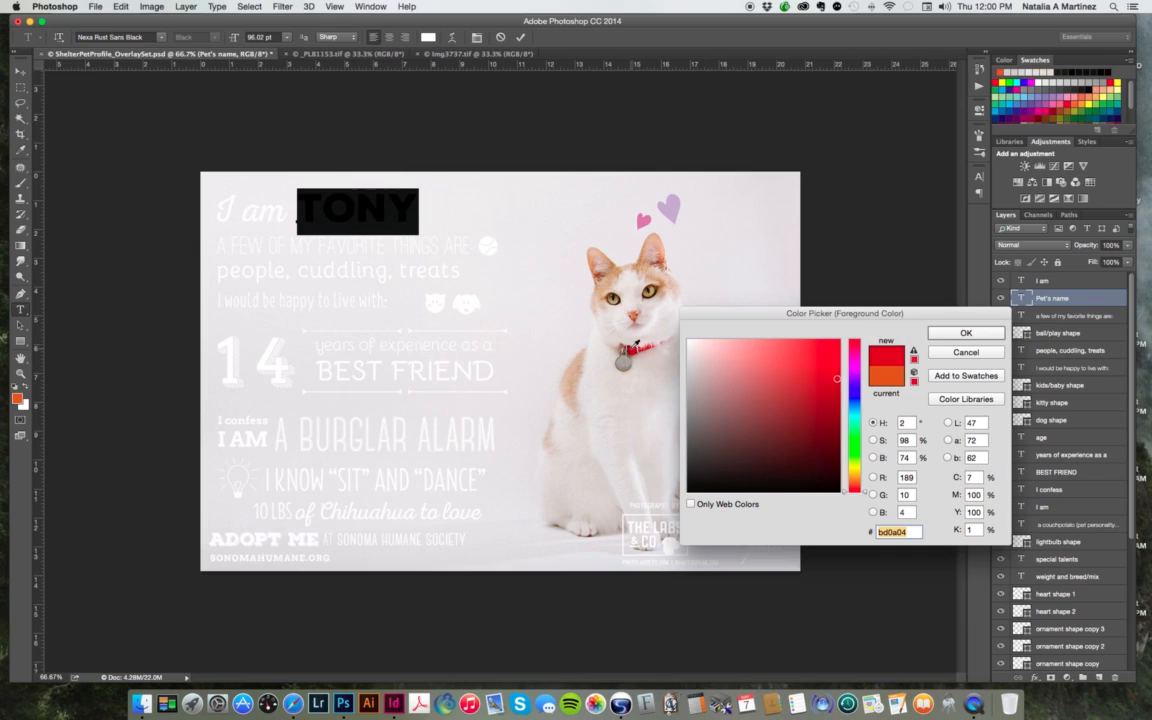
click(966, 333)
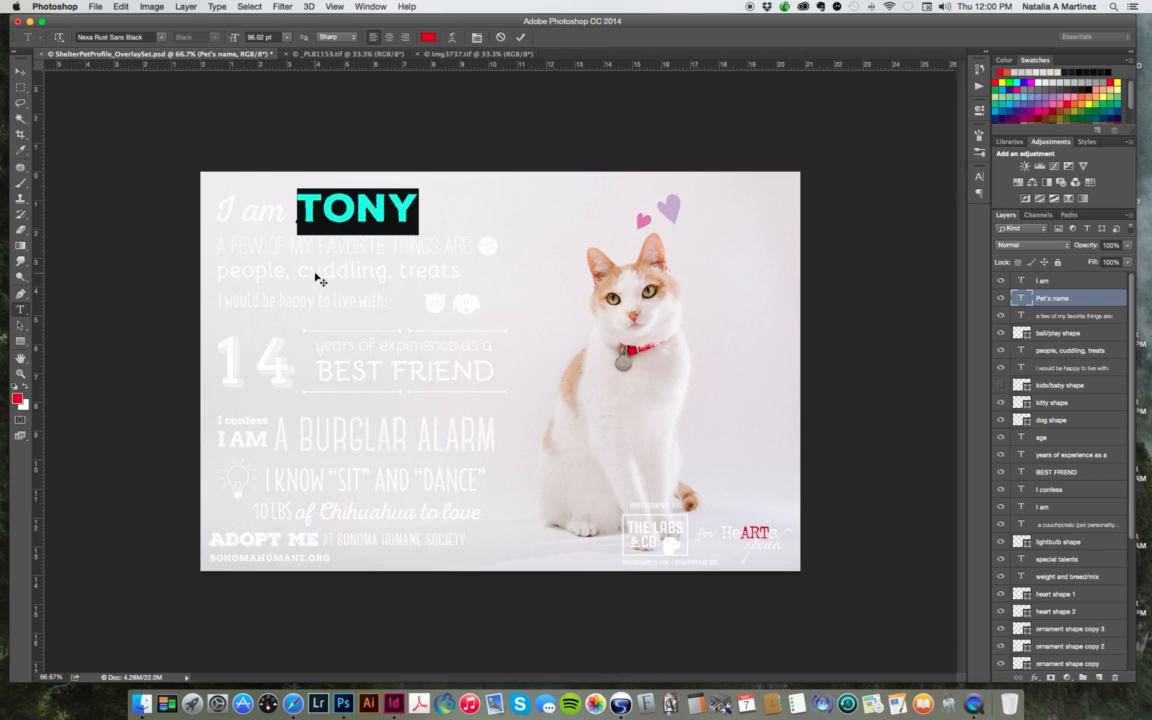
click(20, 70)
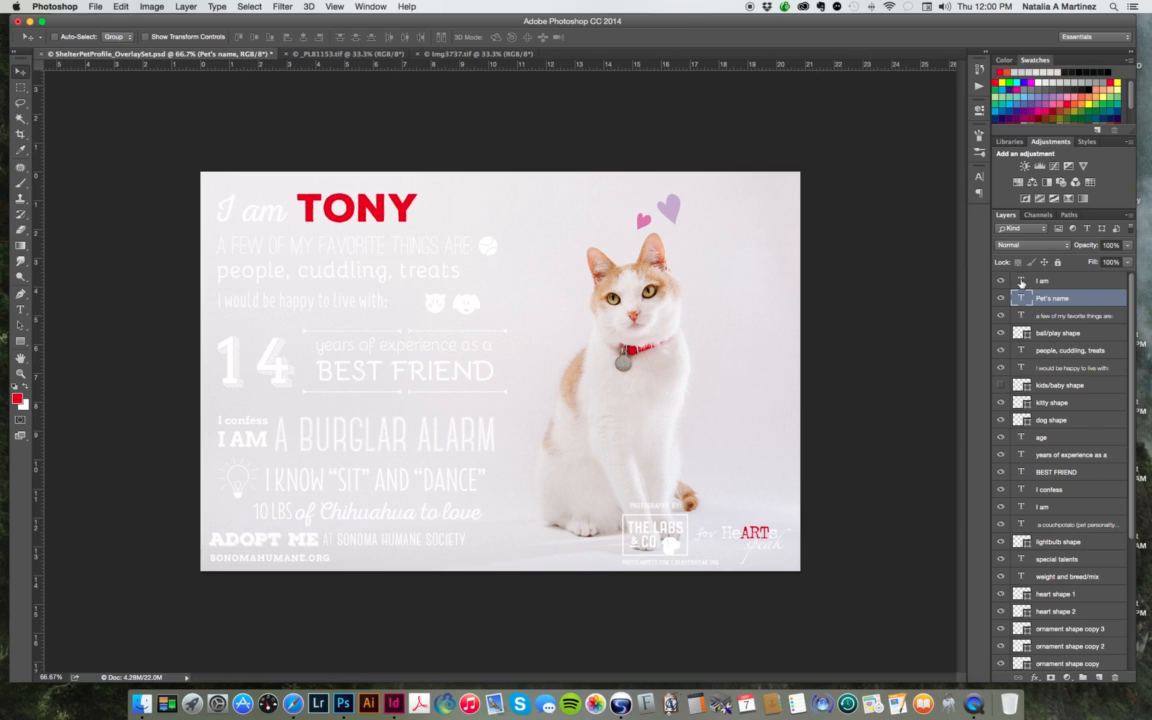
Step: Apply the same red bd0a04 to the "I am" text in front of the name
double_click(1021, 281)
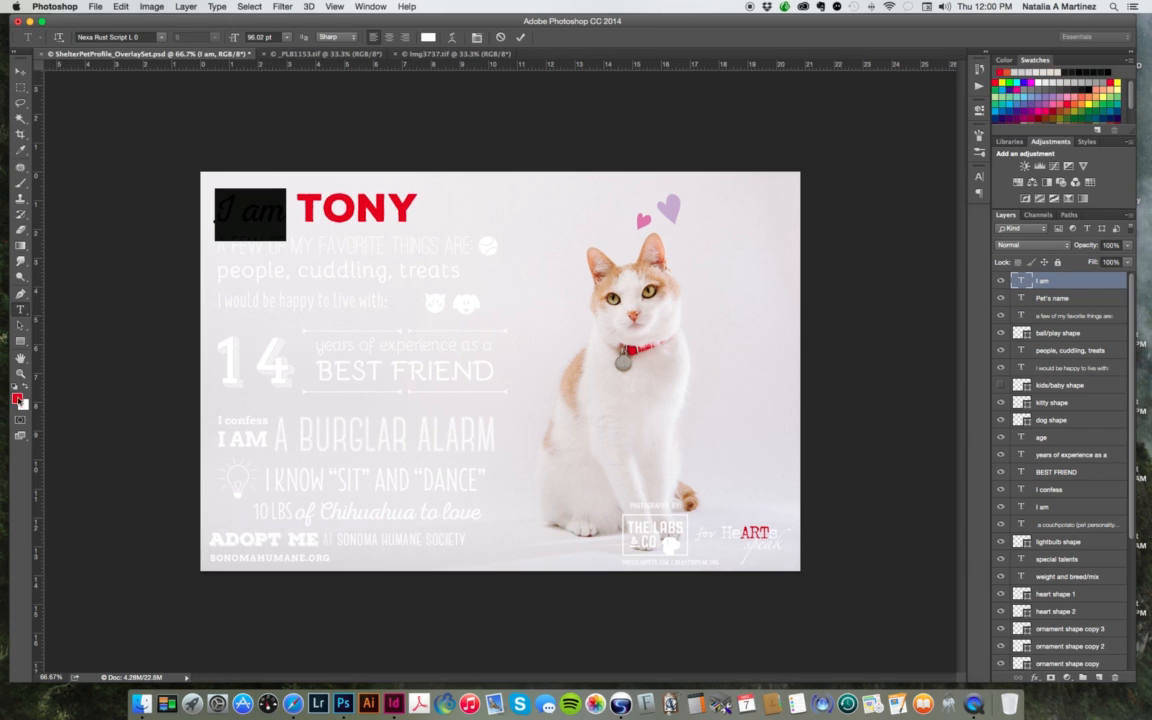
click(16, 398)
click(964, 334)
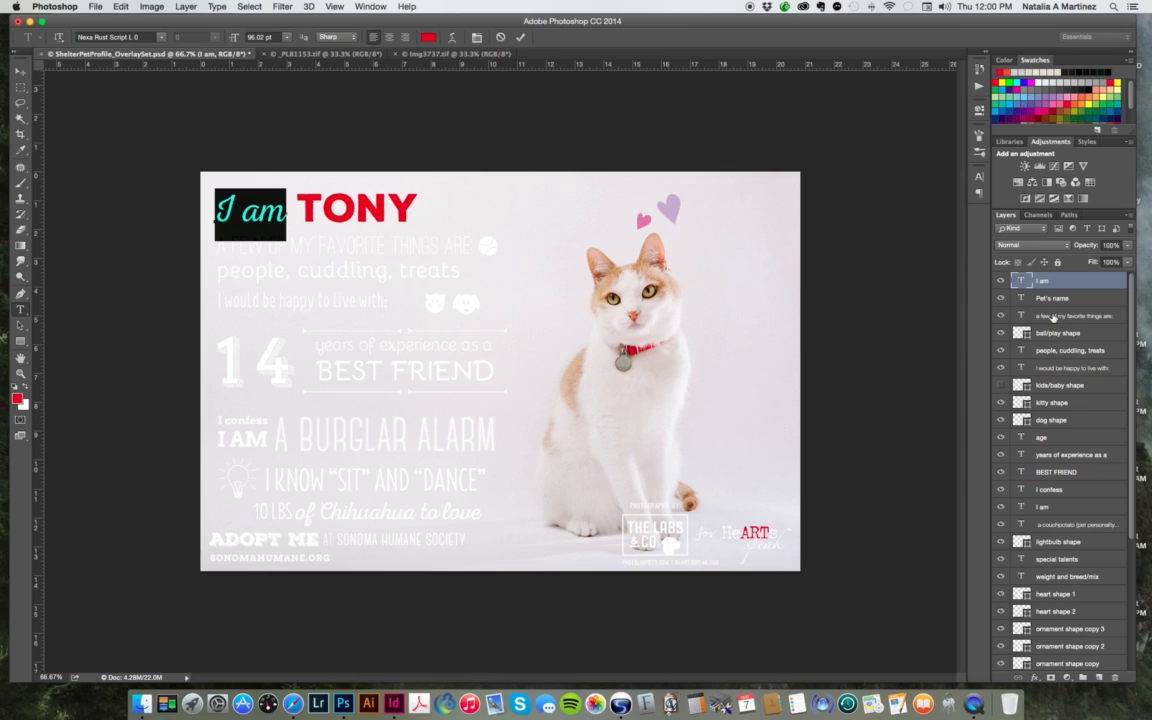
key(super+Return)
Step: Colour the "a few of my favorite things are:" text with the red bd0a04
double_click(1020, 316)
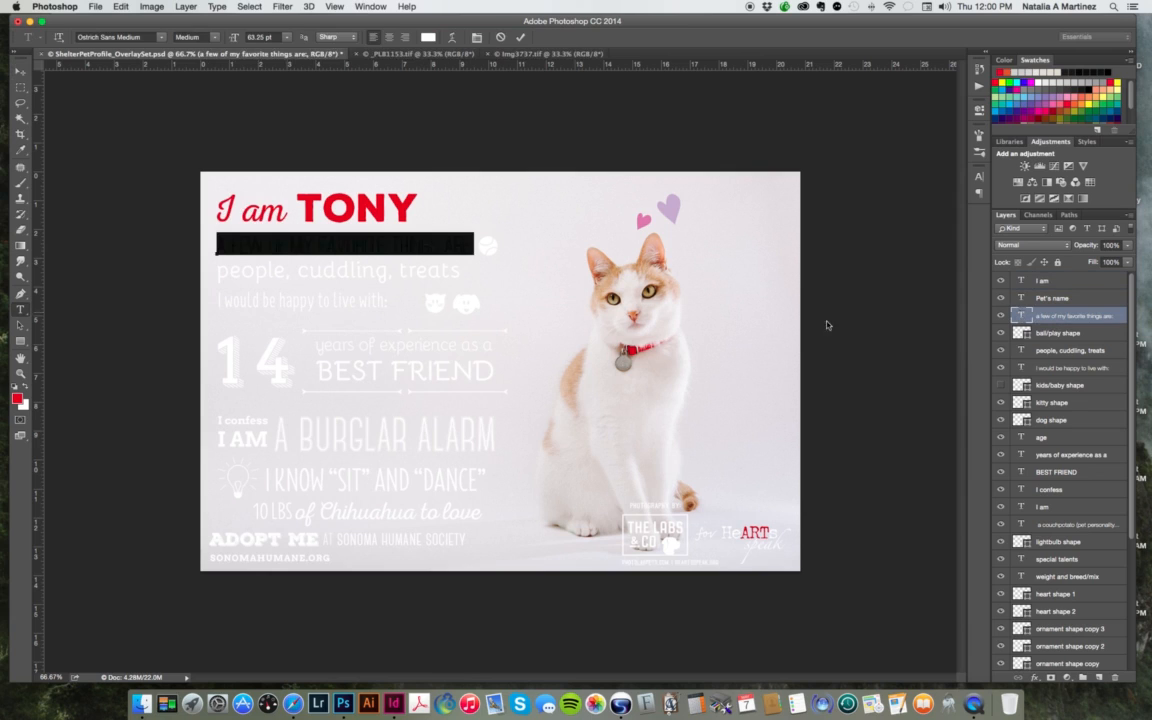
click(16, 398)
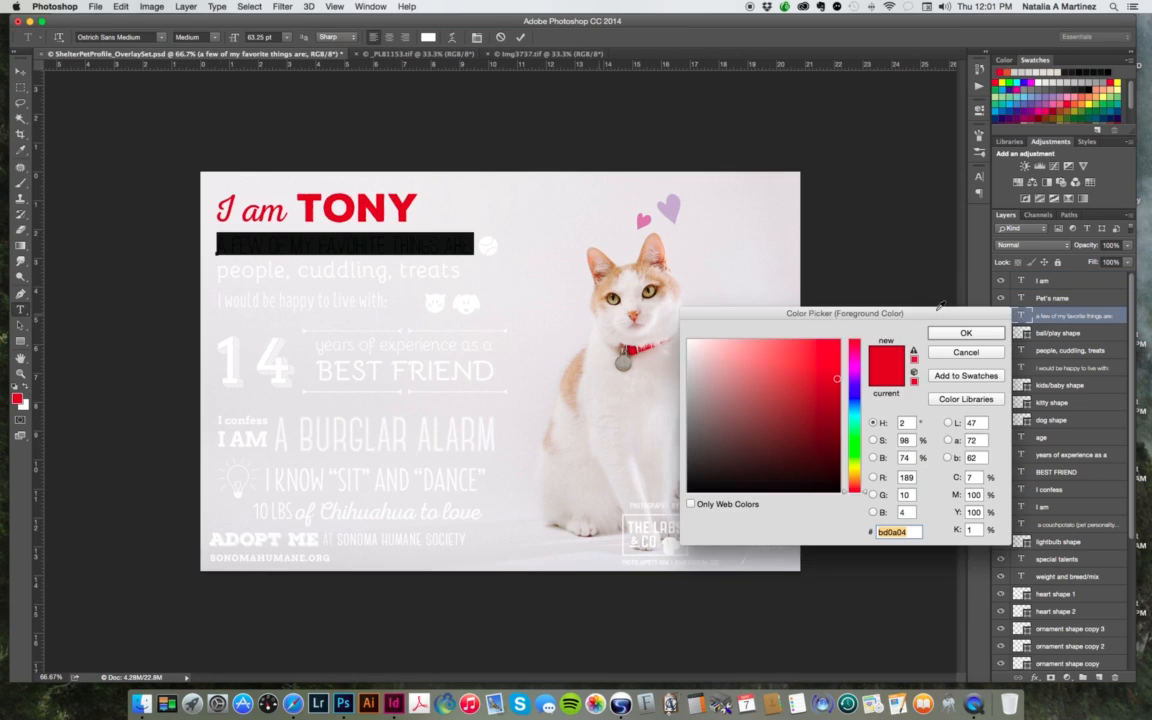
click(976, 331)
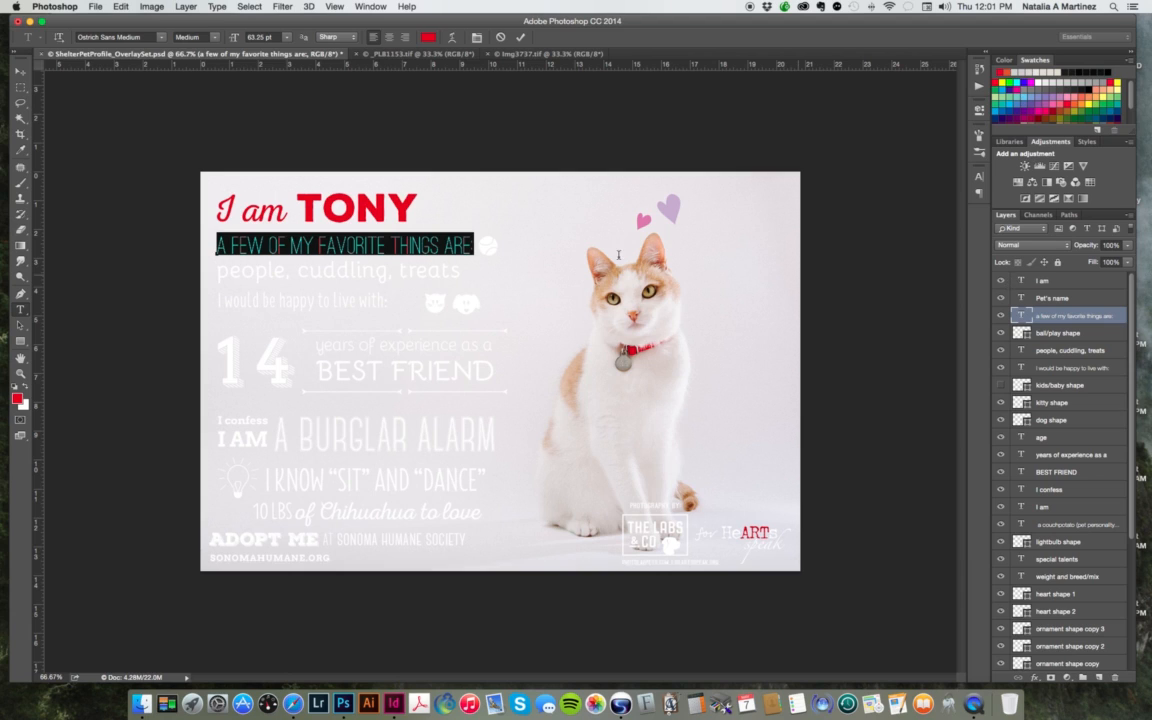
click(20, 71)
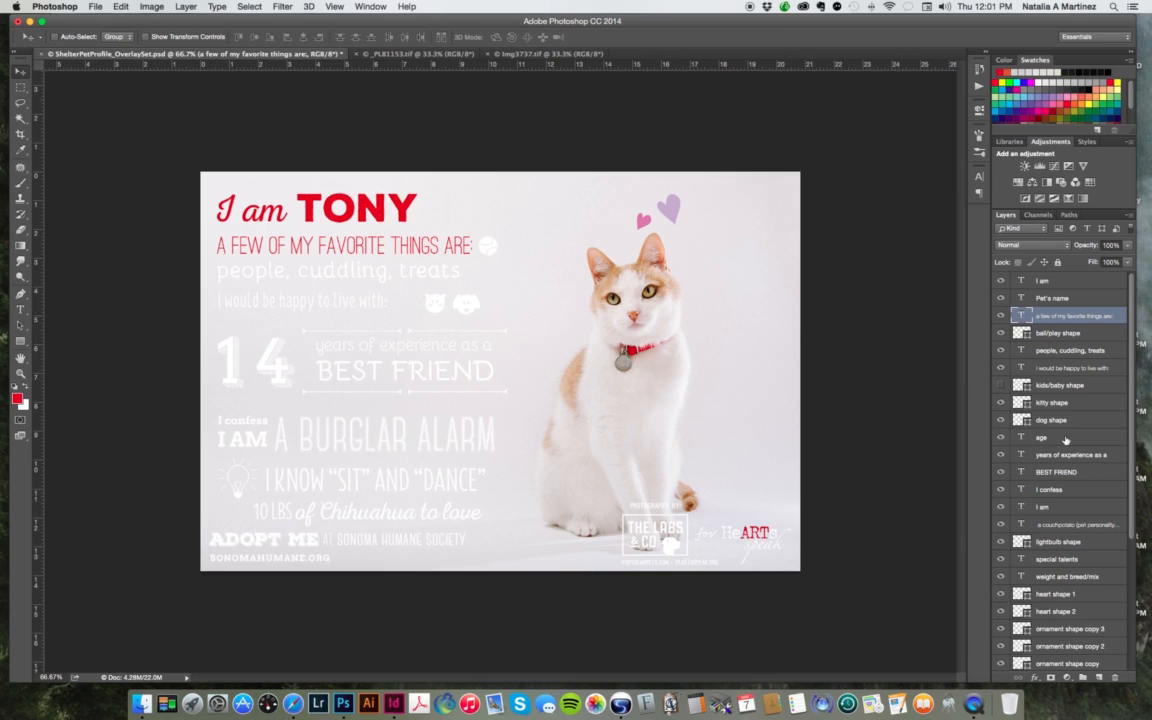
Step: Reword the "people, cuddling, treats" text layer to read "cuddling, treats and toys"
double_click(1020, 352)
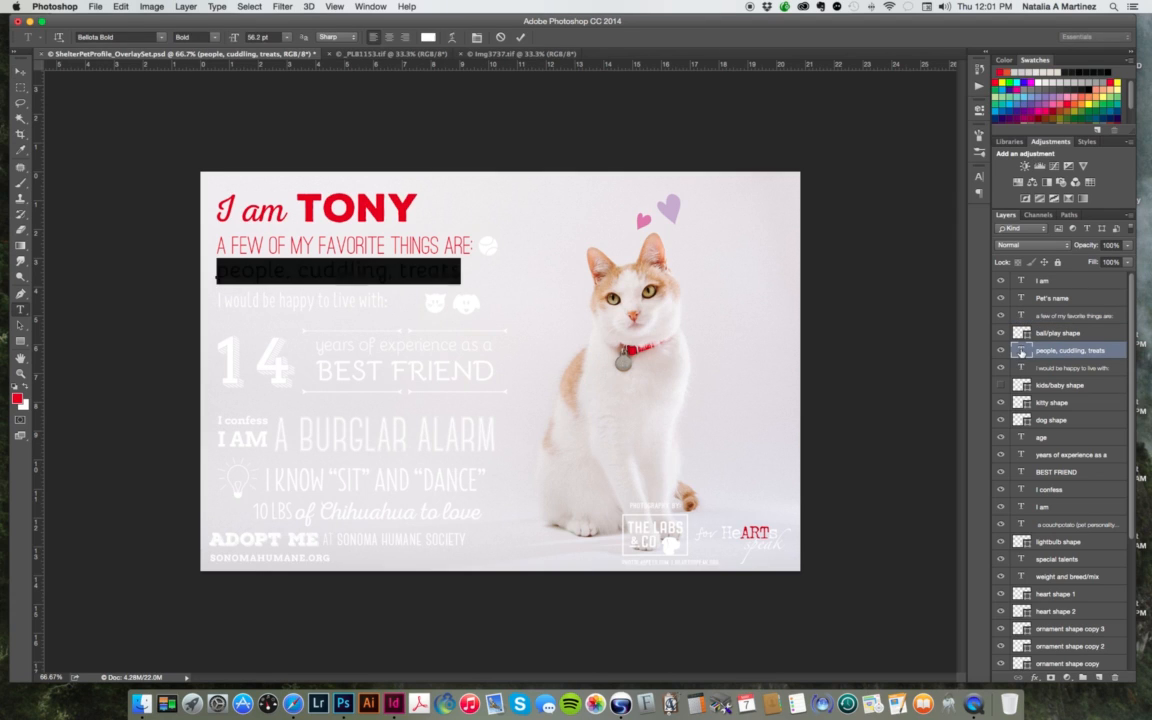
click(298, 271)
drag(299, 272, 209, 277)
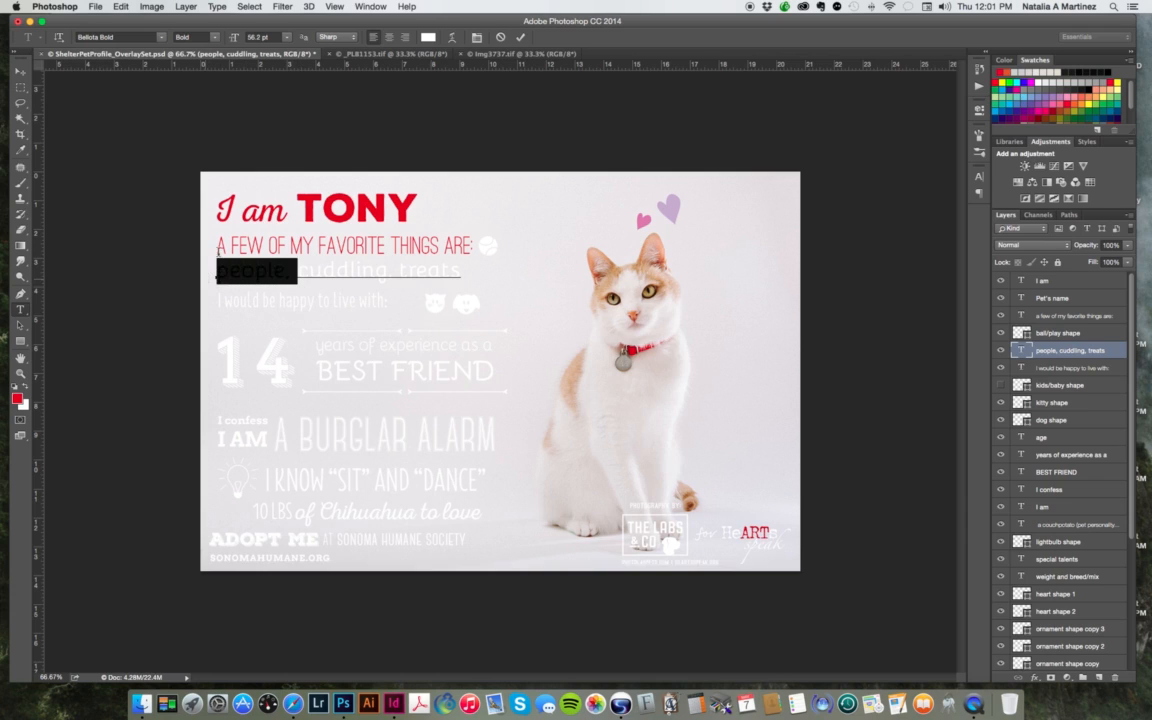
key(BackSpace)
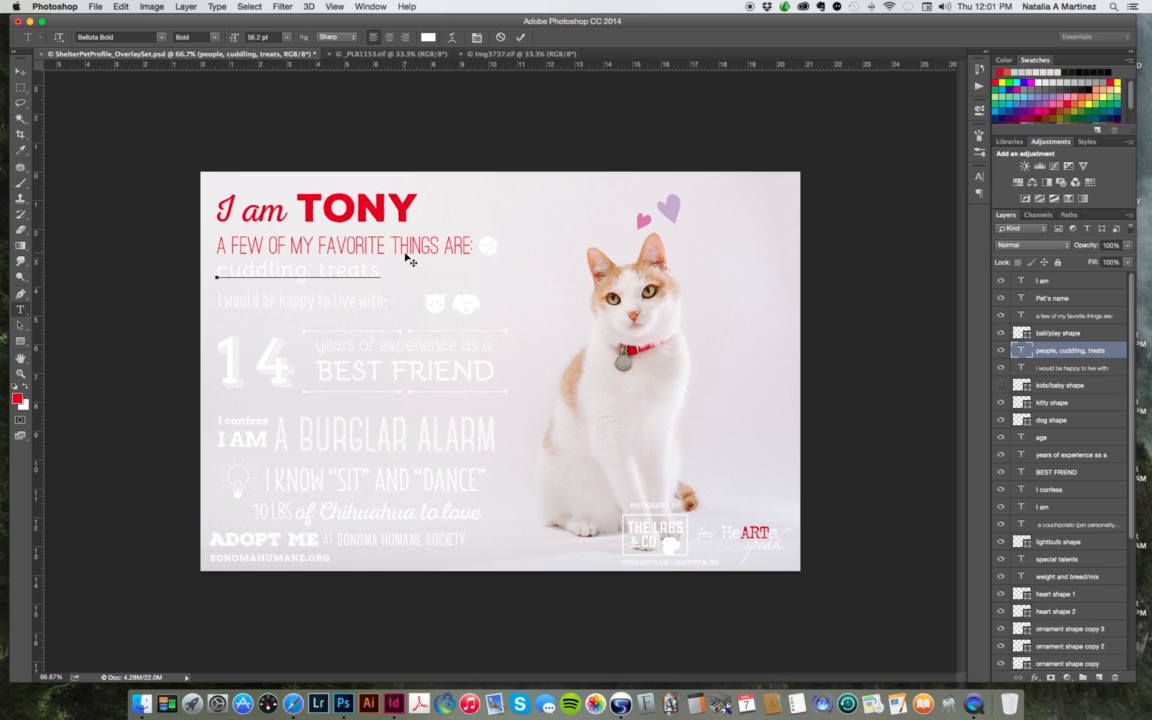
text(and kitt)
key(BackSpace)
key(BackSpace)
key(BackSpace)
key(BackSpace)
key(BackSpace)
key(BackSpace)
text(toys)
Step: Apply the red foreground colour to the whole "cuddling, treats and toys" line
key(ctrl+a)
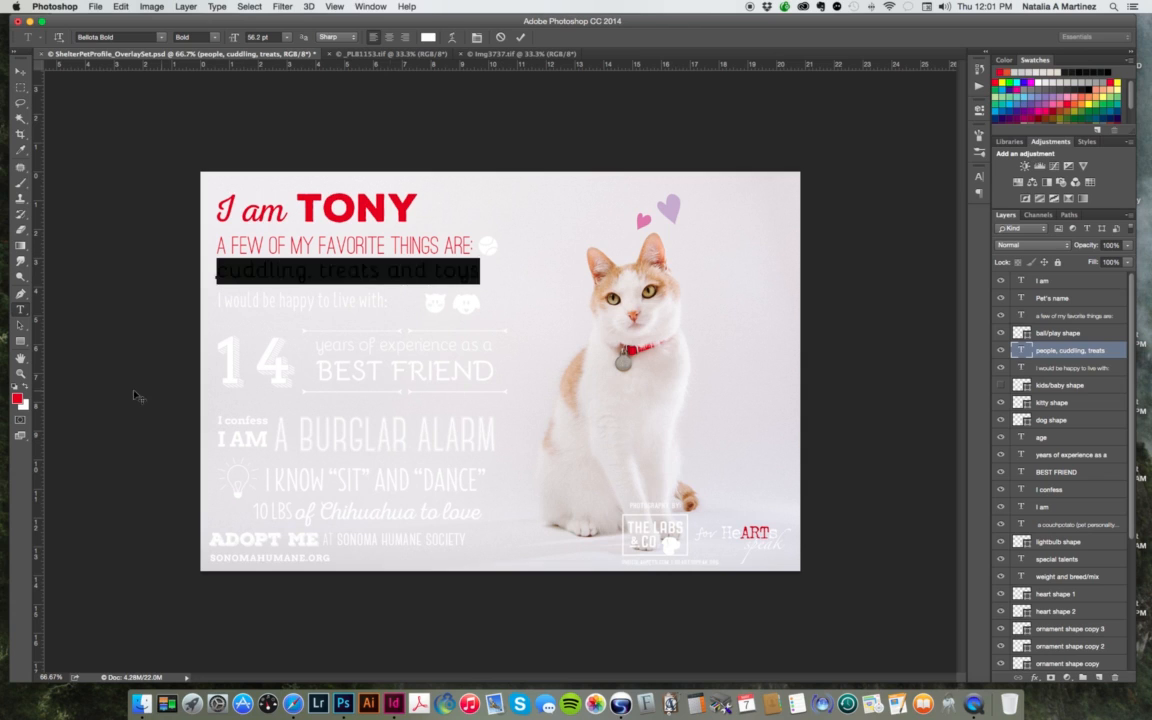
click(17, 398)
click(966, 333)
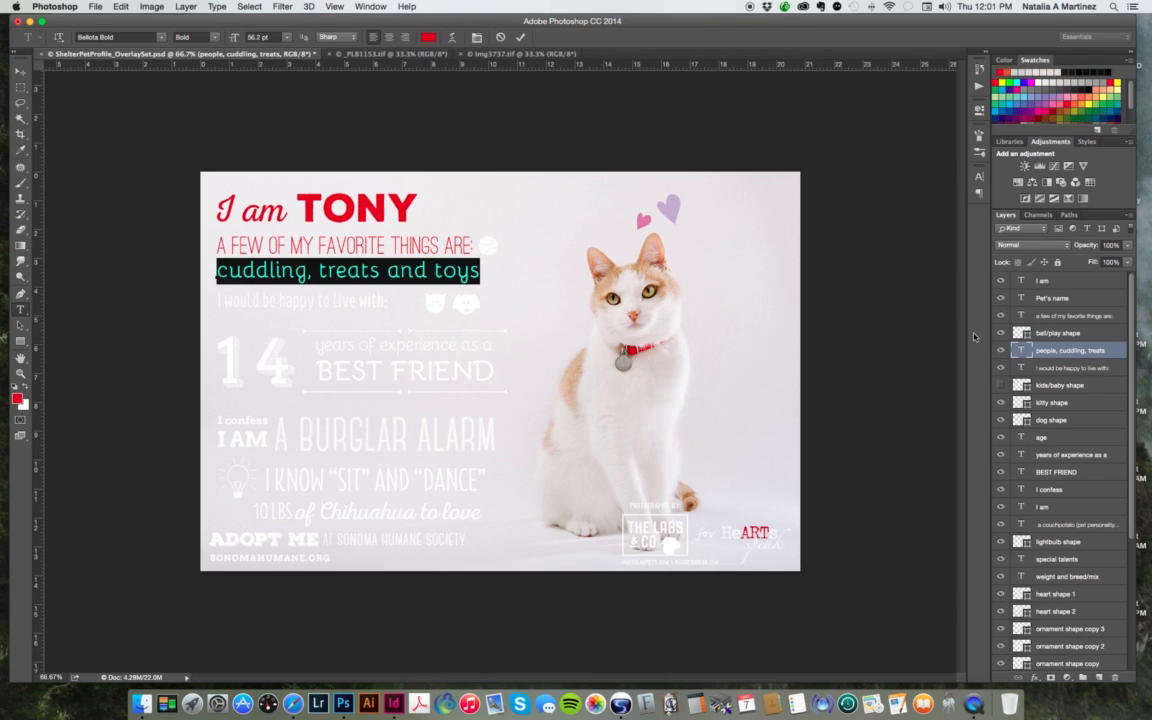
click(19, 73)
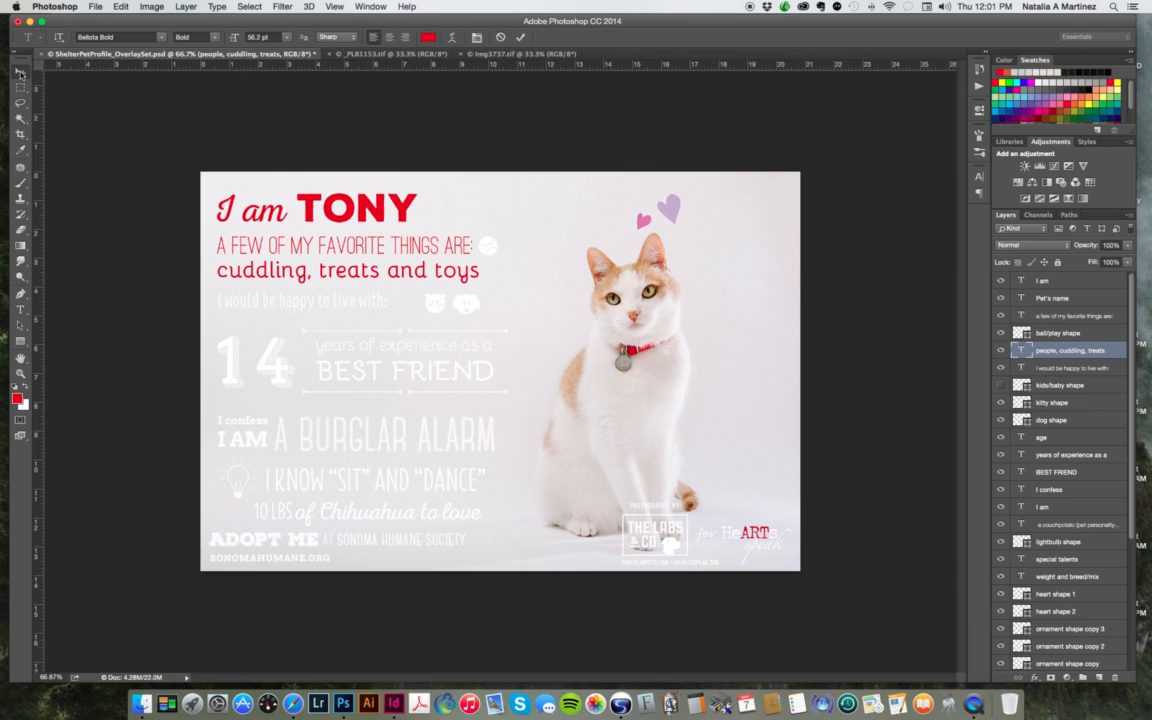
Step: Recolour the "I would be happy to live with:" text in the same red
click(1048, 370)
double_click(1019, 369)
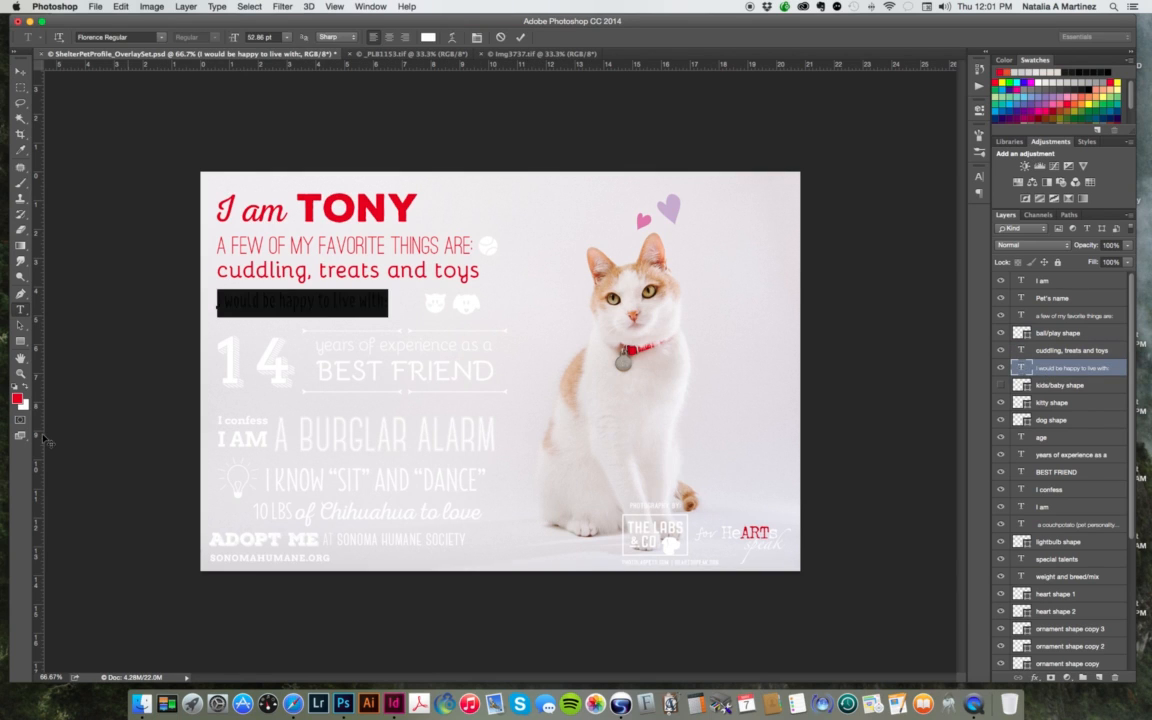
click(16, 399)
click(950, 338)
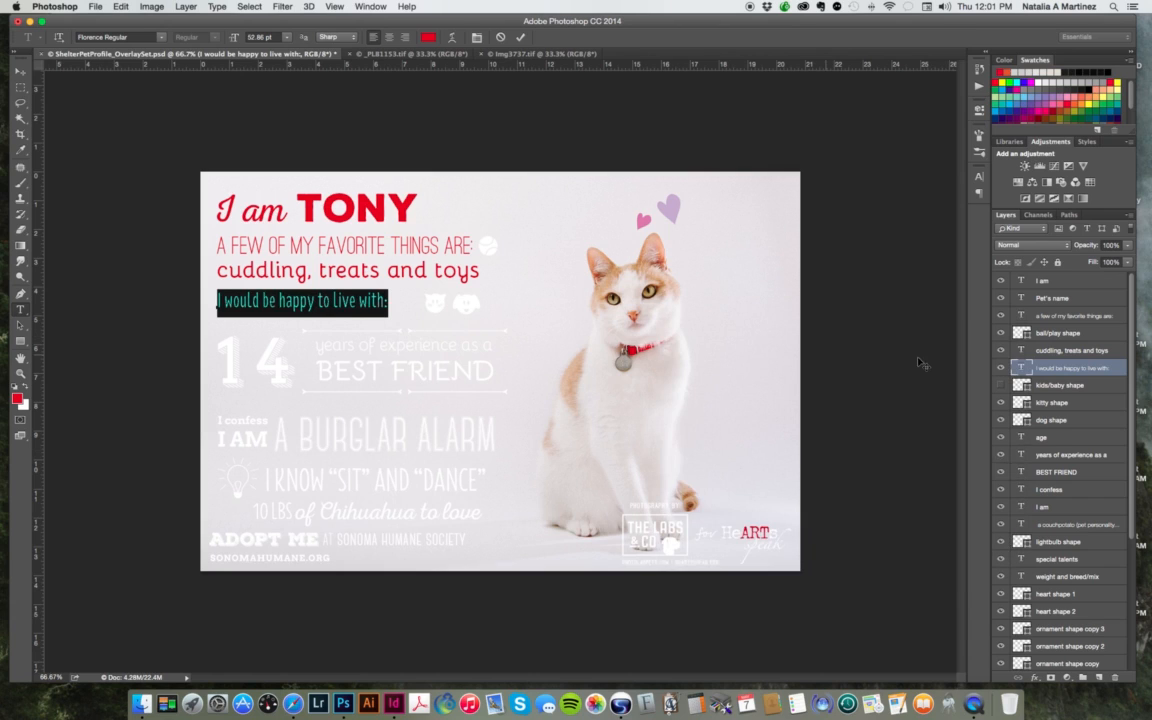
Step: Show the kids/baby shape layer and fill the shape with the red foreground colour
click(1000, 388)
click(1001, 385)
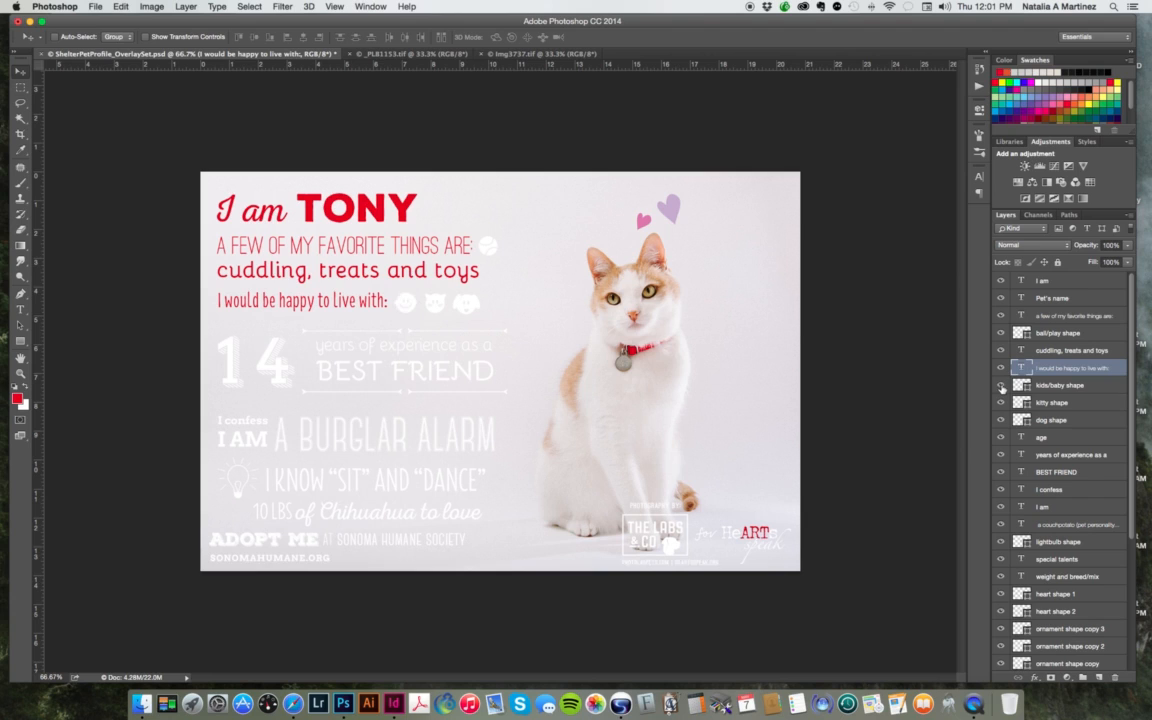
double_click(1021, 385)
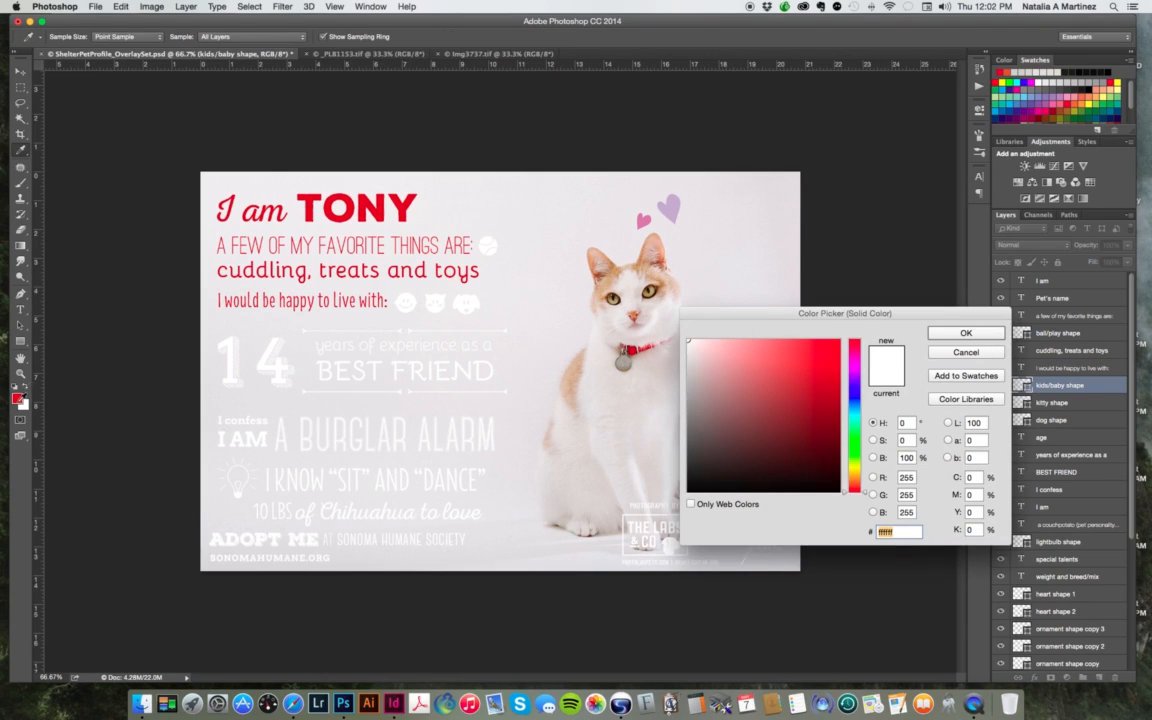
click(19, 400)
click(973, 334)
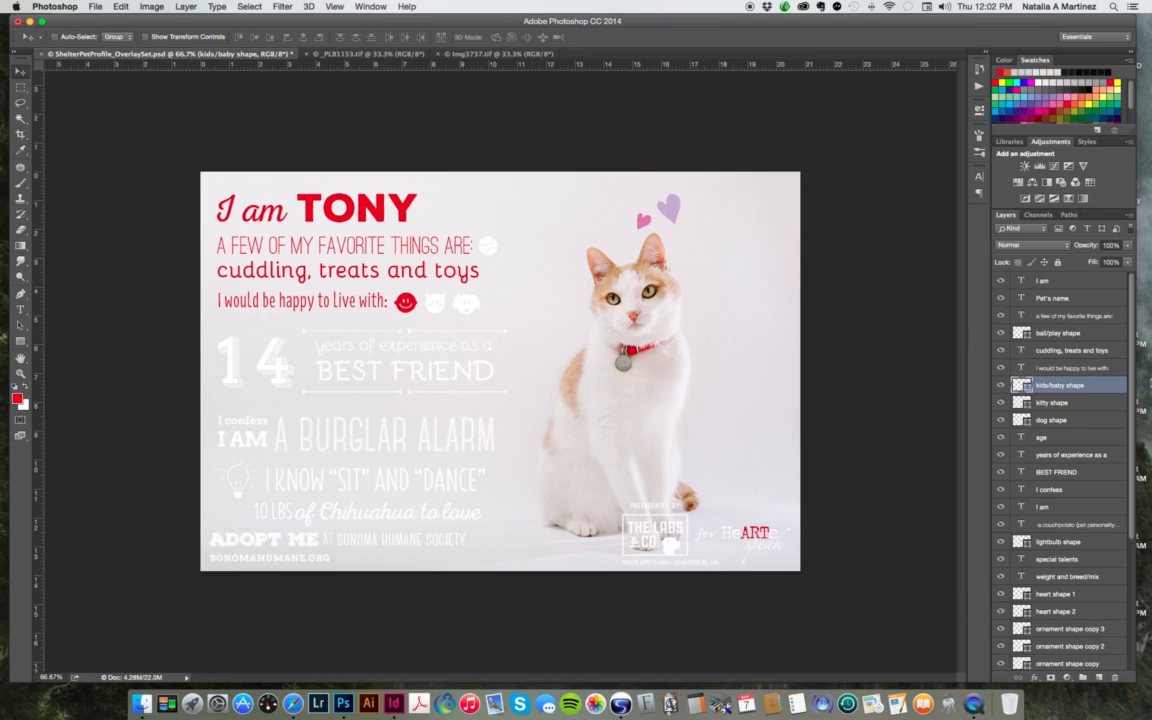
Step: Fill the kitty shape and the dog shape with the same red bd0a04
click(1008, 403)
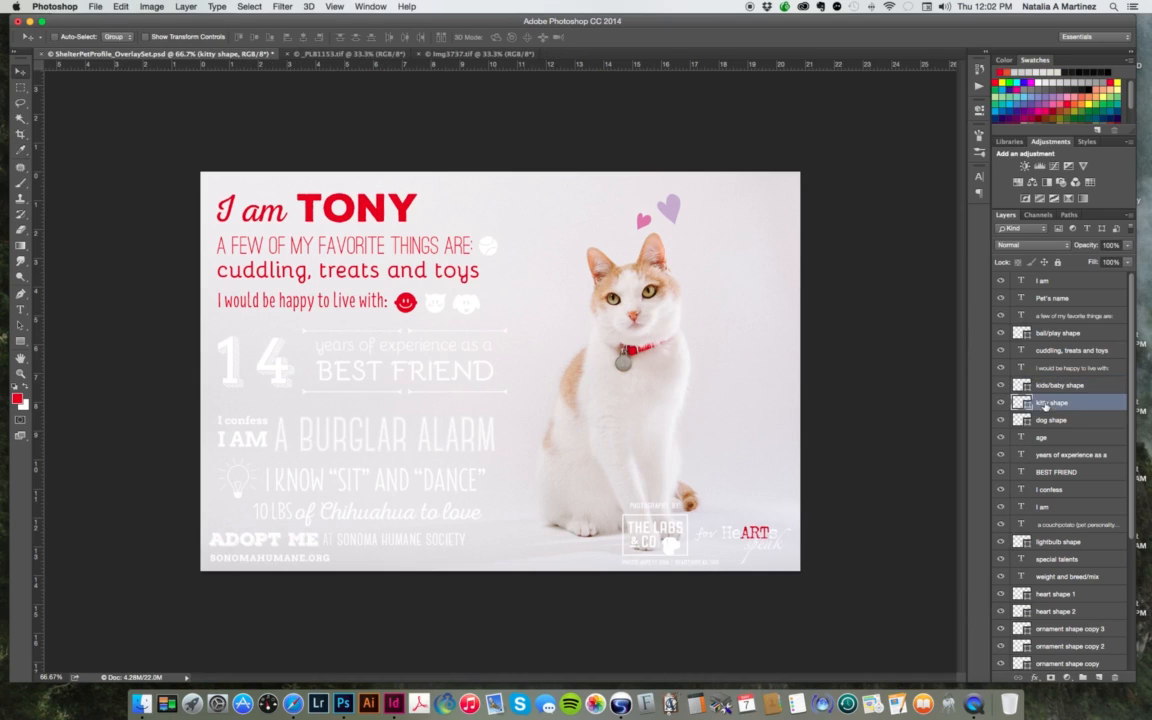
double_click(1025, 403)
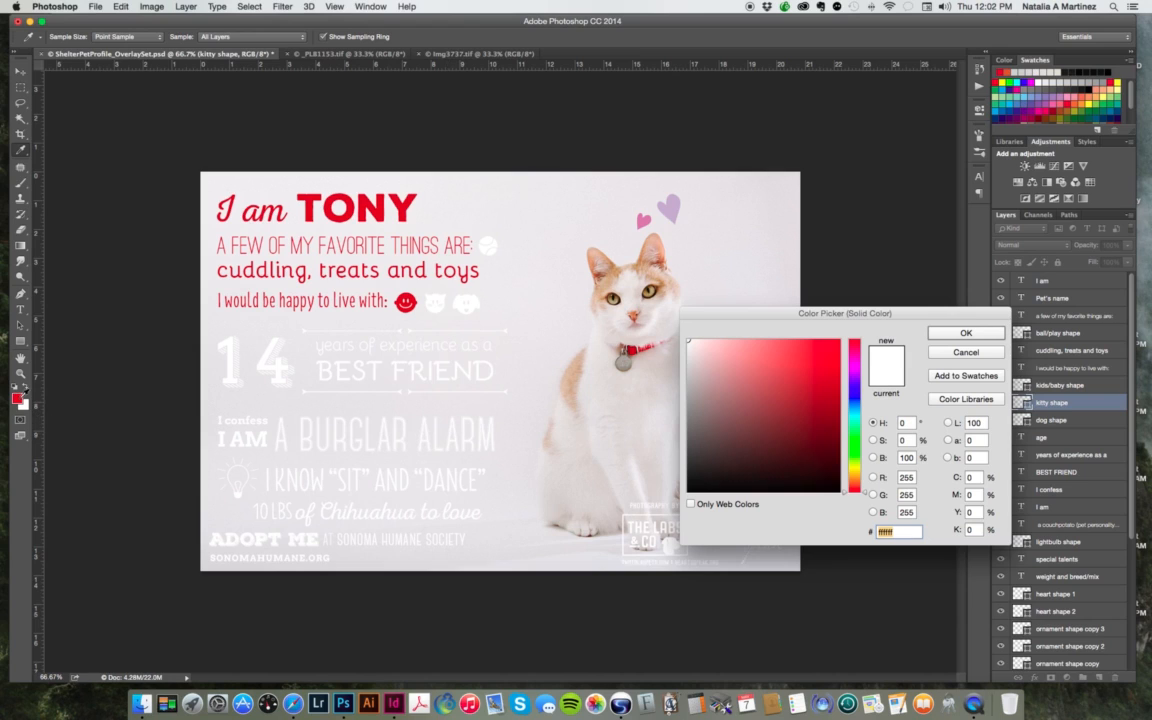
click(16, 398)
click(962, 335)
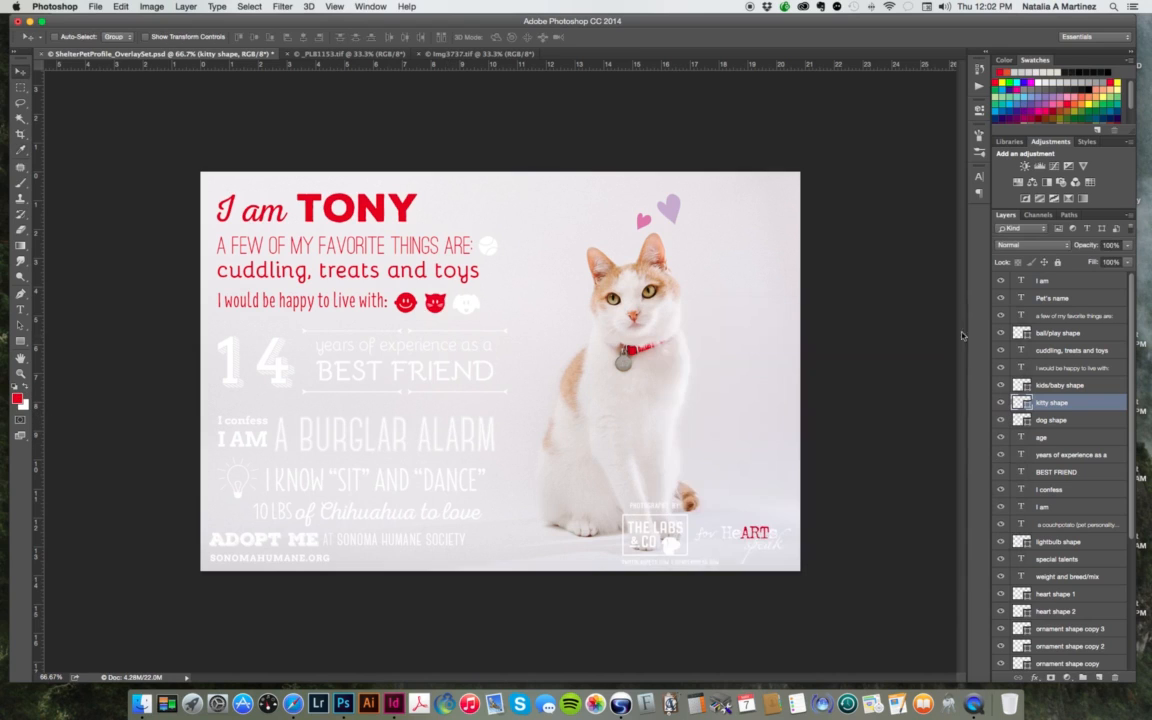
click(1046, 421)
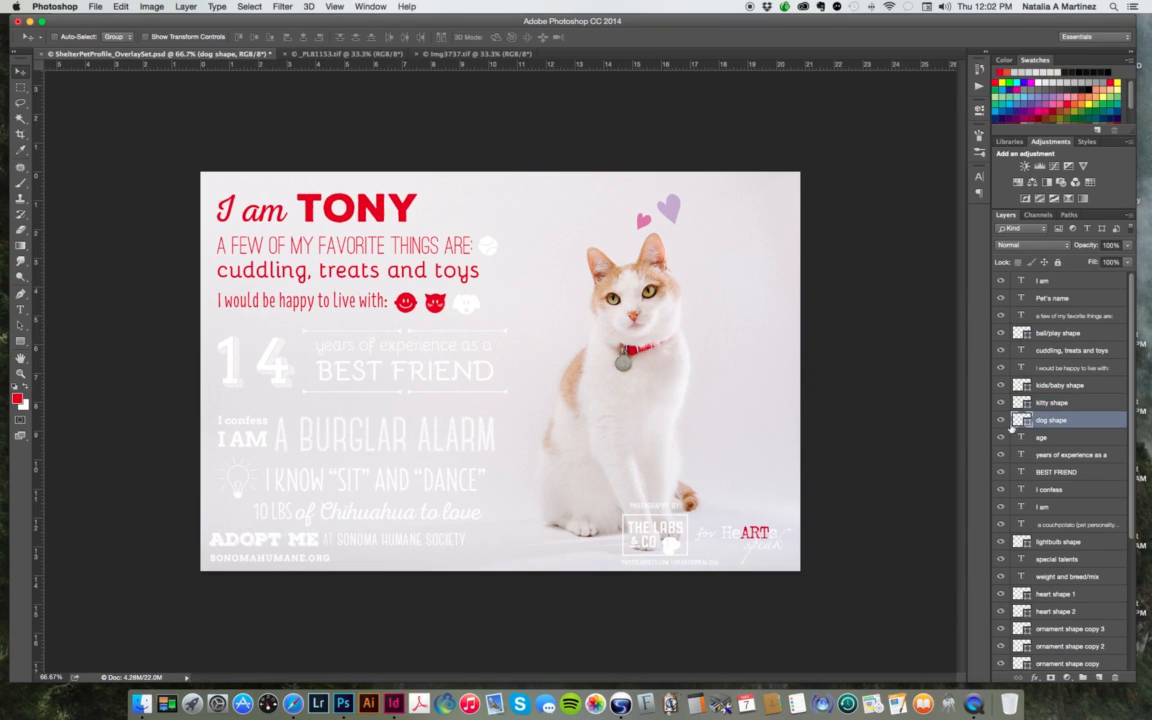
double_click(1030, 421)
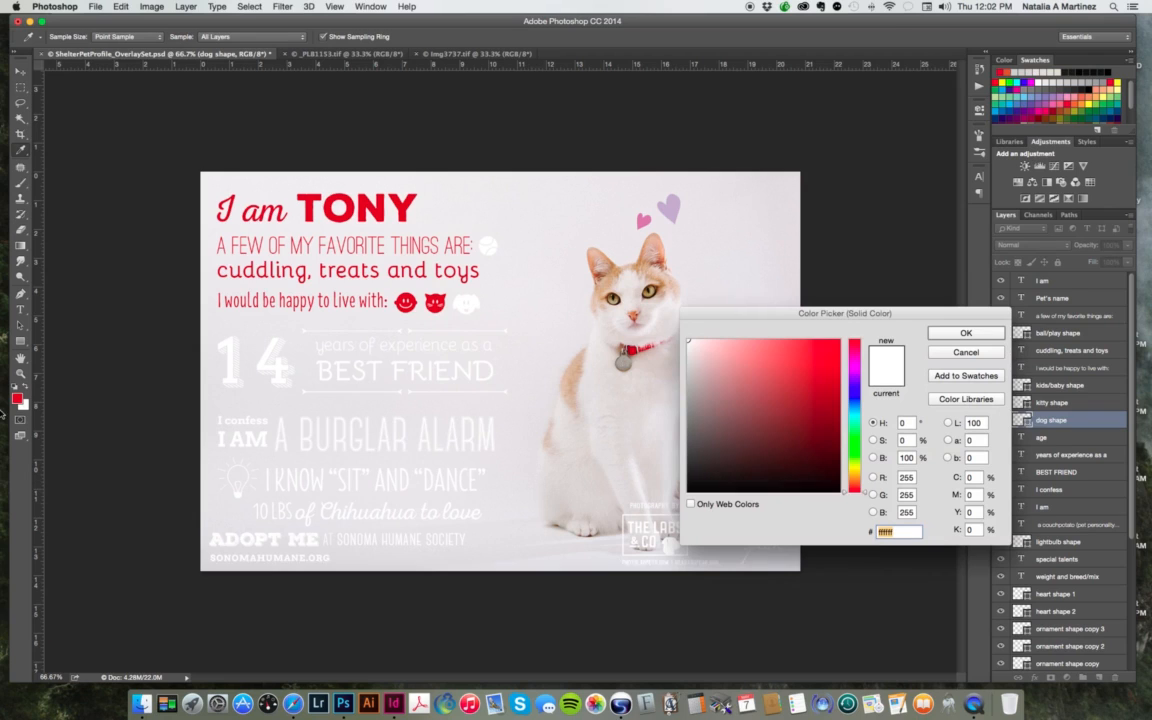
click(18, 400)
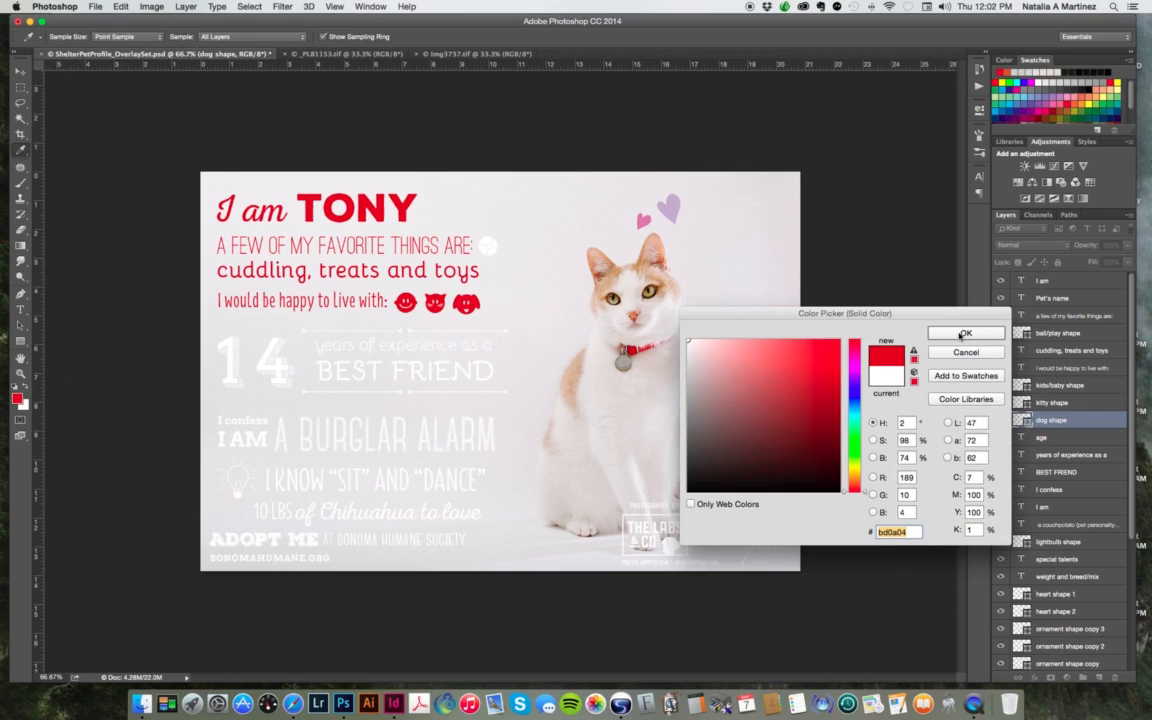
click(962, 333)
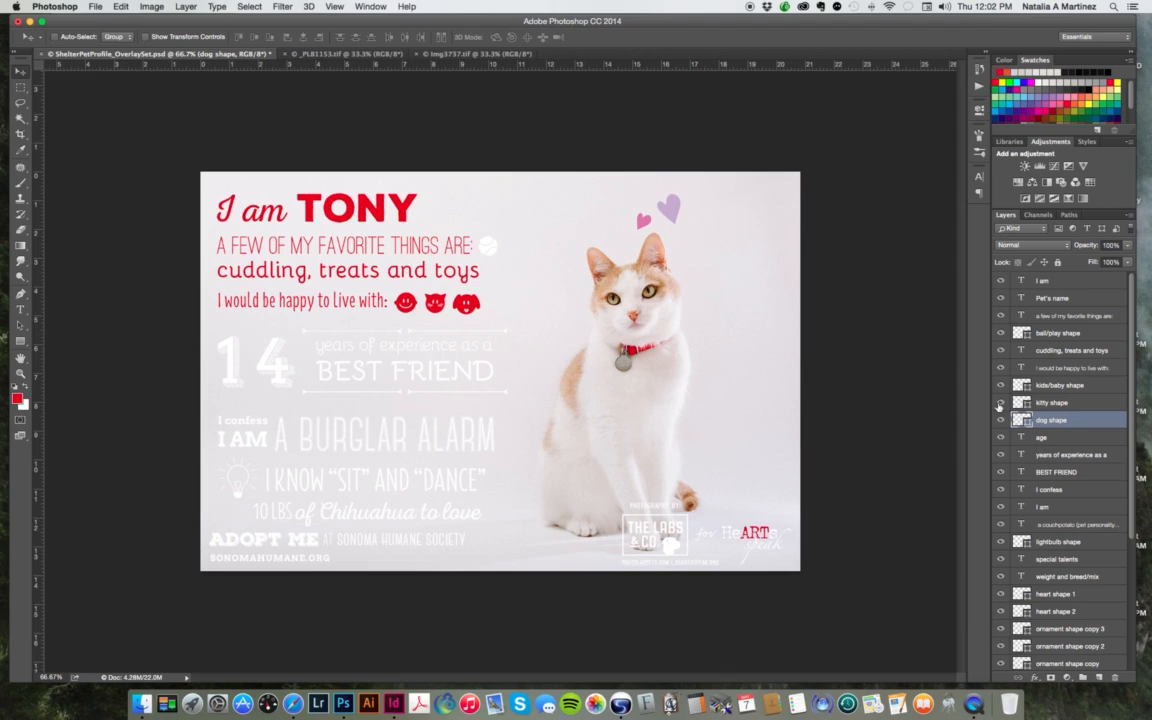
Step: Hide the kids/baby, kitty and dog shape layers along with the "I would be happy to live with:" text layer
drag(1000, 385, 1000, 413)
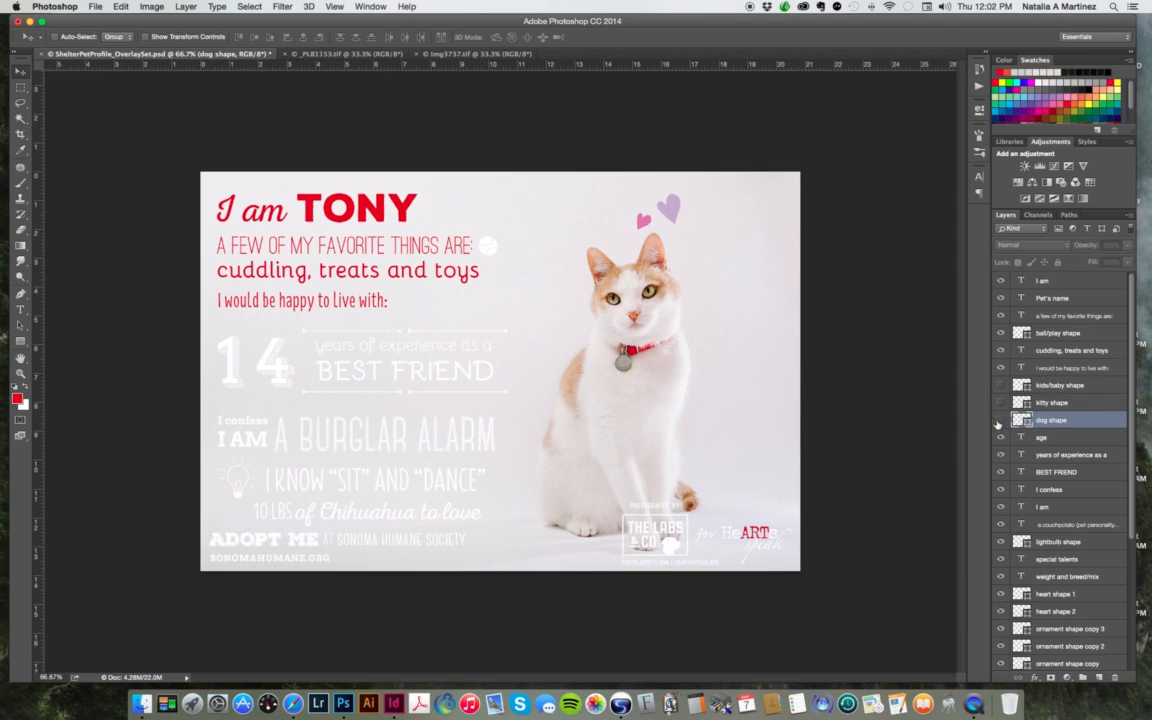
click(1000, 367)
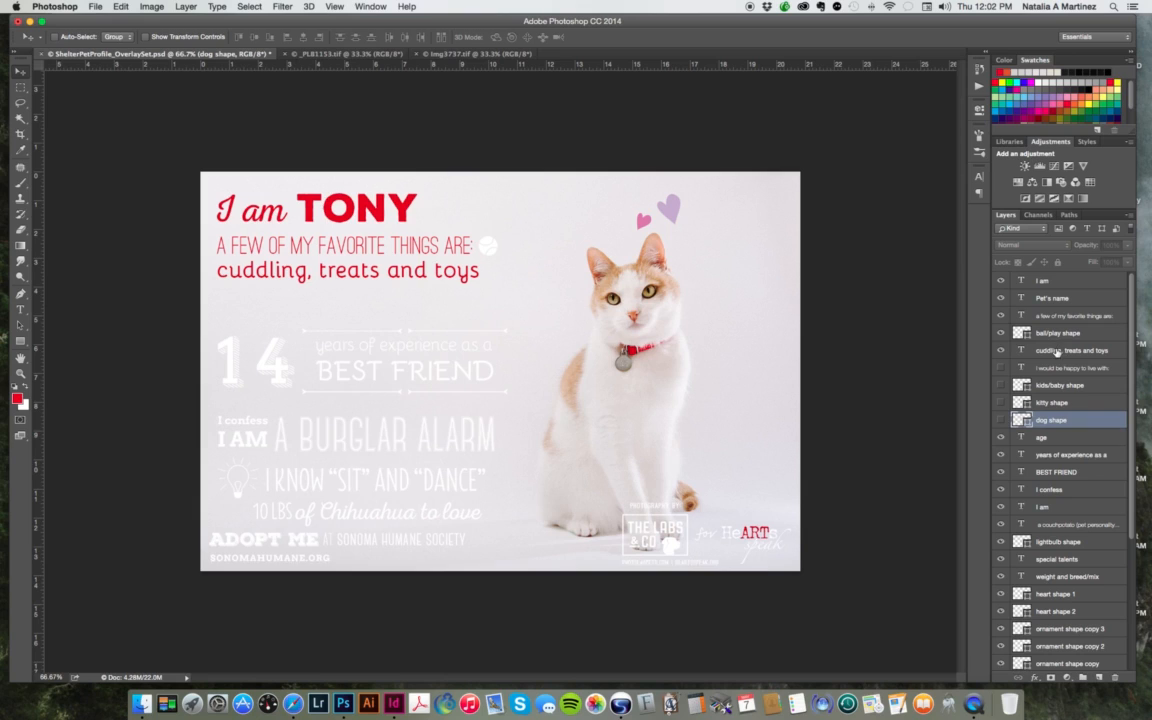